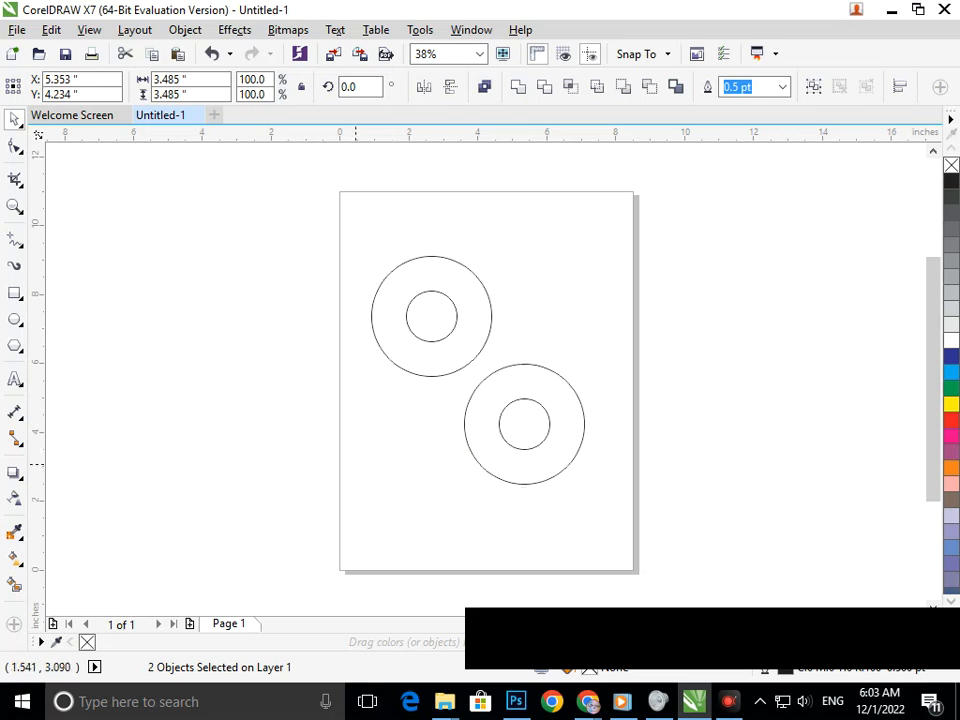
Draw a rectangle about 4.68 by 1.01 inches spanning the upper ring's thickness and extending right from its top.
click(15, 293)
mouse_move(431, 291)
mouse_down()
mouse_move(601, 253)
mouse_move(593, 257)
mouse_up()
click(14, 119)
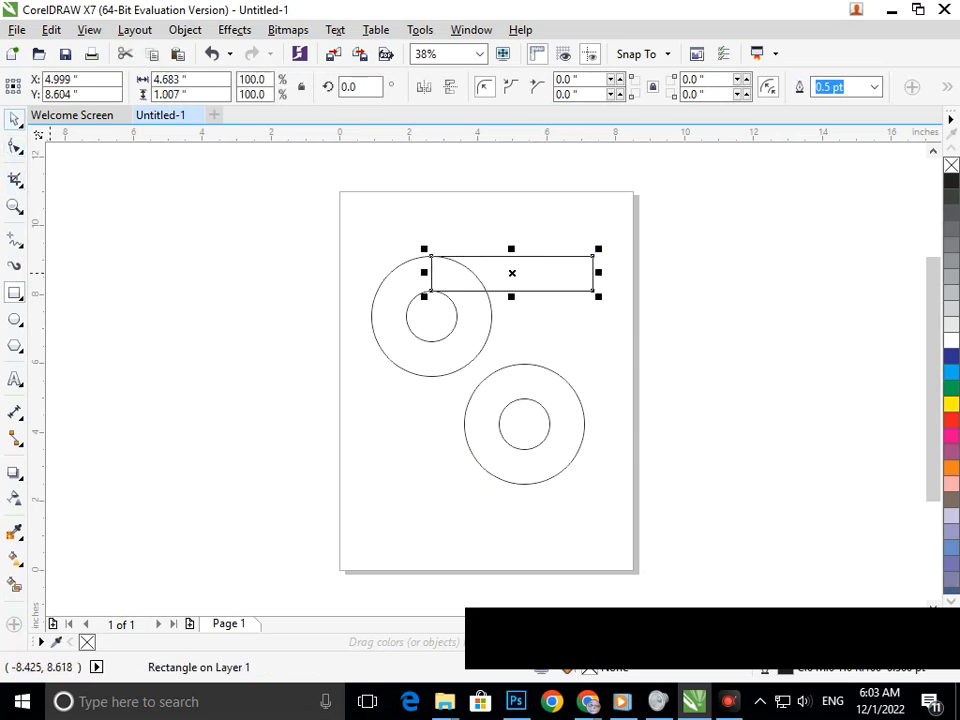
Duplicate the rectangle twice, placing one copy at the upper ring's bottom and one extending left from the lower ring's bottom.
drag(500, 292, 502, 377)
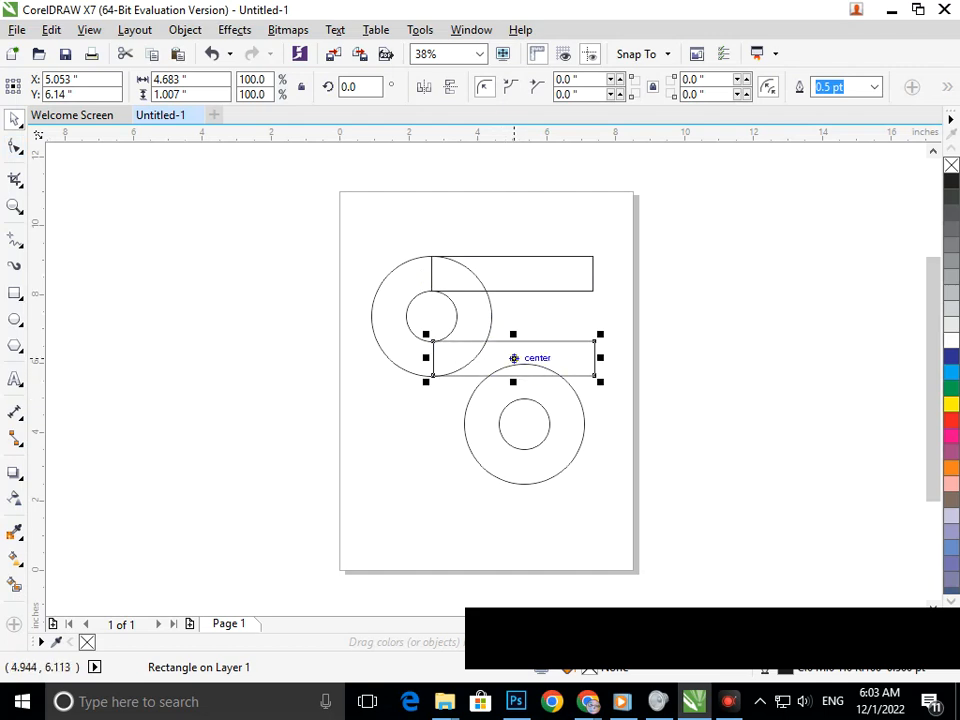
drag(513, 358, 446, 470)
click(448, 525)
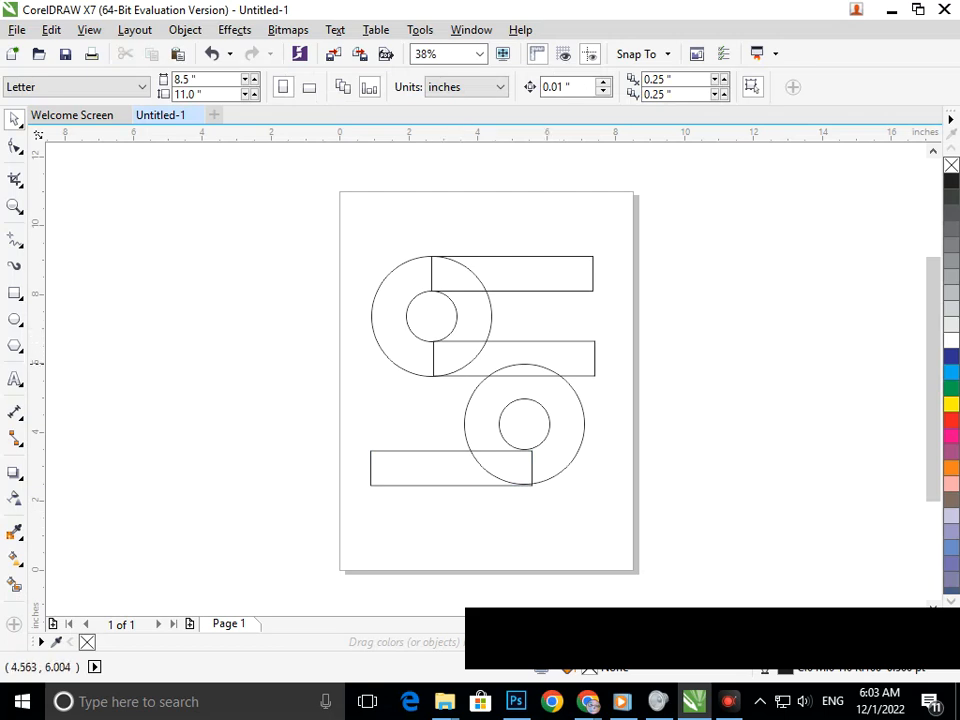
Move the lower ring's outer circle up to meet the middle bar's top edge, and raise its inner circle.
click(531, 423)
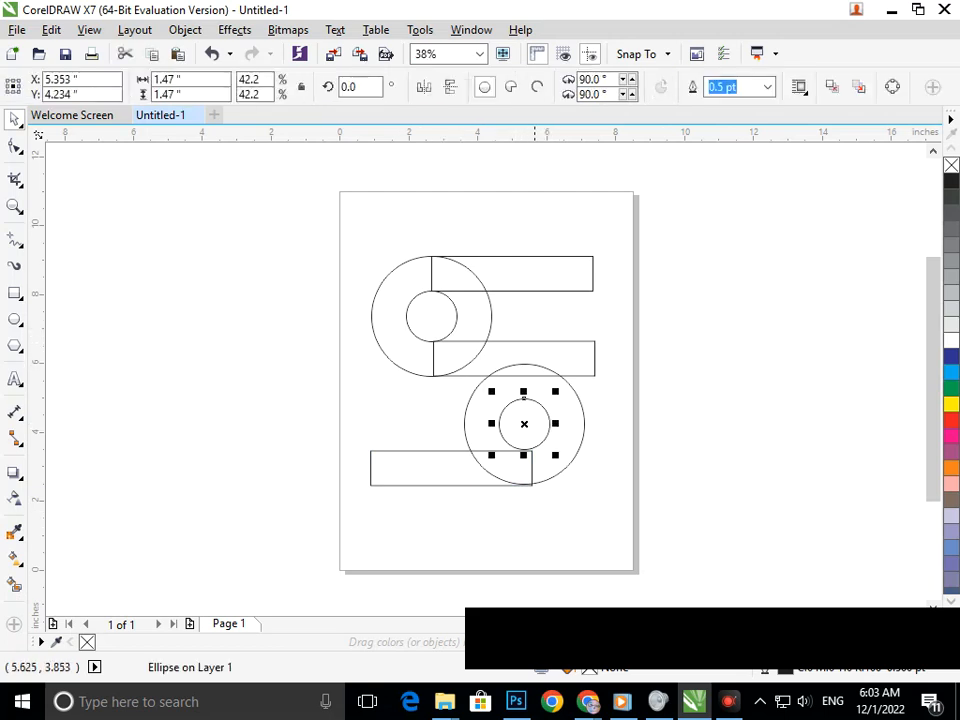
click(561, 464)
shift+click(526, 446)
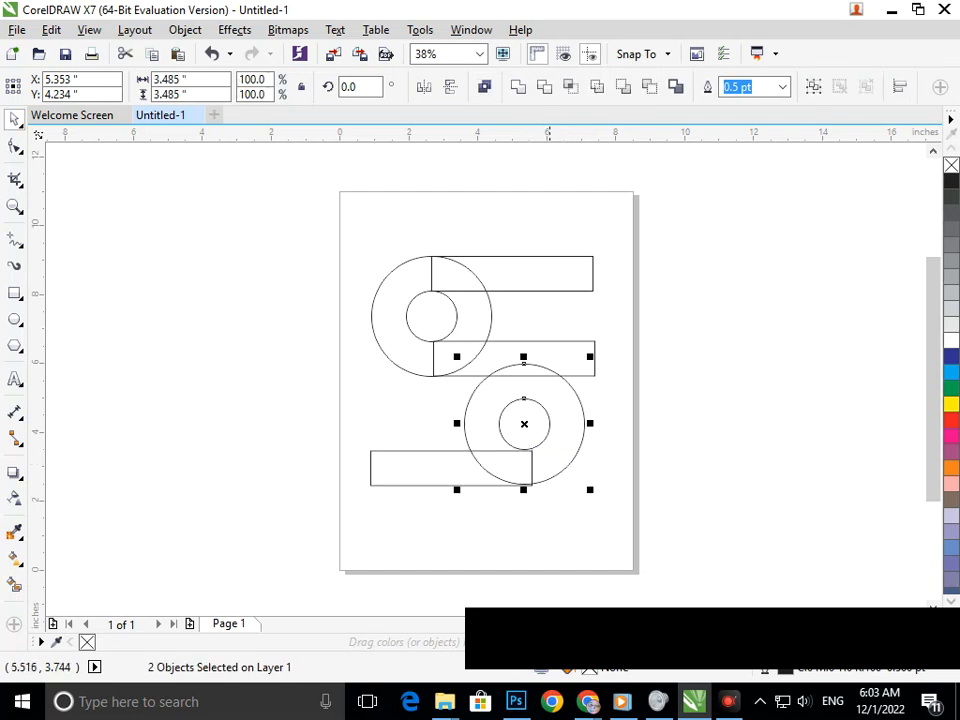
click(558, 456)
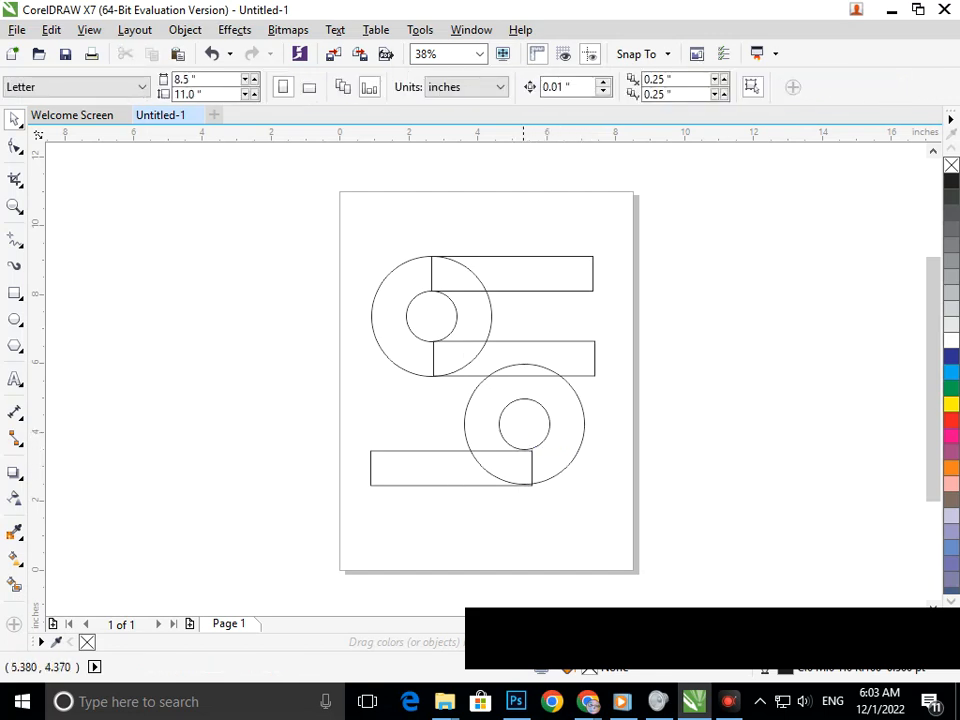
drag(516, 385, 518, 361)
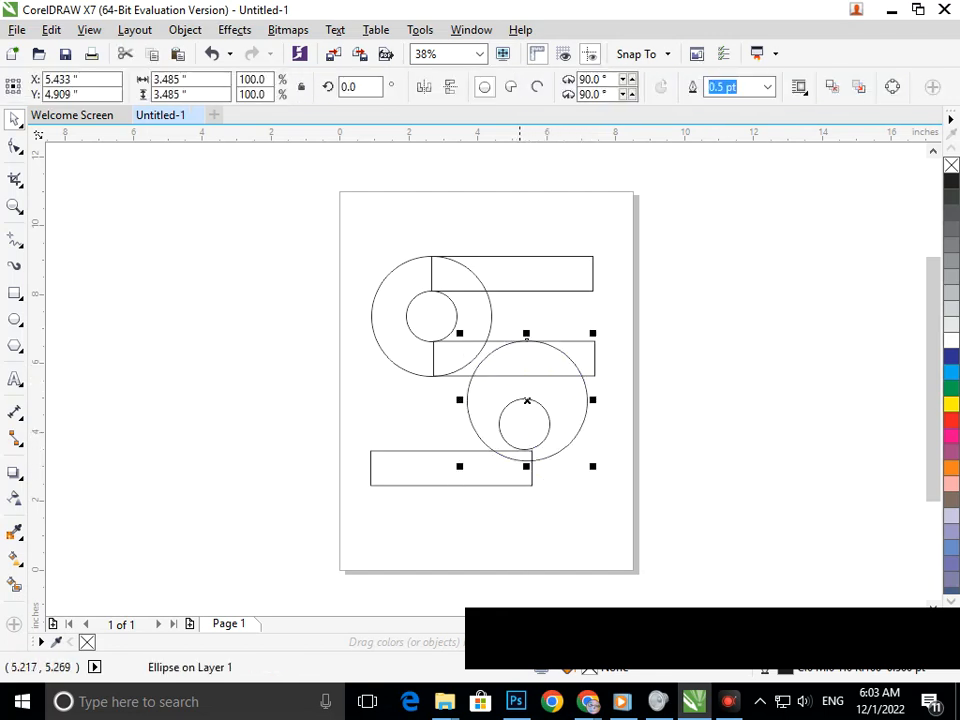
click(523, 430)
mouse_move(524, 424)
mouse_down()
mouse_move(527, 400)
mouse_move(524, 413)
mouse_up()
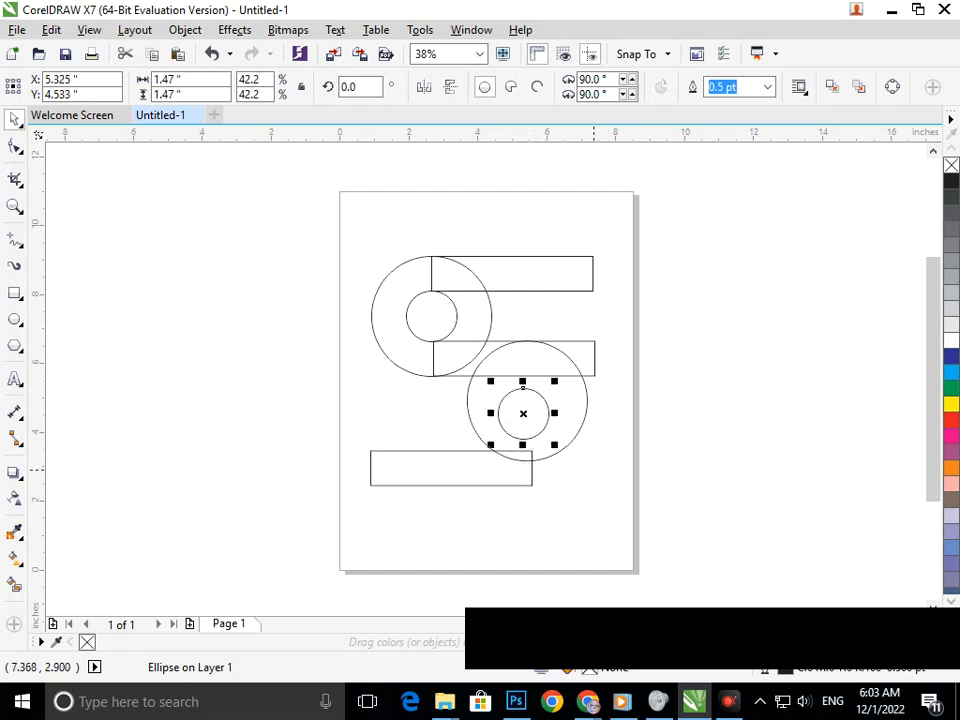
click(594, 468)
Centre the small circle inside the lower outer circle and move the bottom bar up to fit the ring's lower band.
drag(424, 487, 432, 477)
mouse_move(523, 413)
mouse_down()
mouse_move(523, 399)
mouse_move(532, 411)
mouse_move(527, 400)
mouse_up()
drag(420, 473, 415, 458)
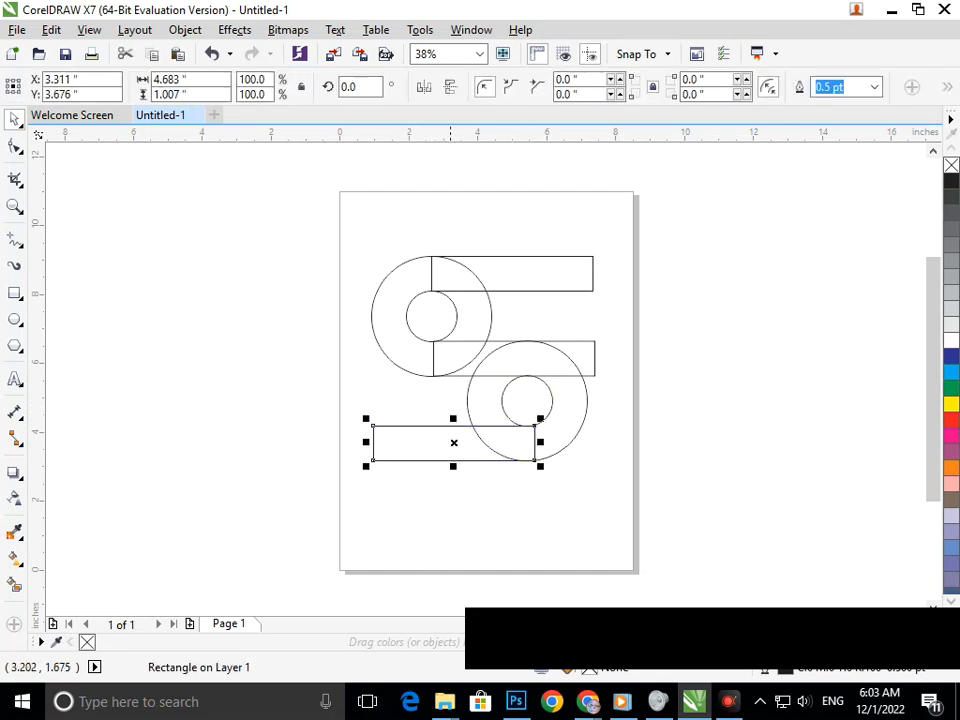
click(447, 512)
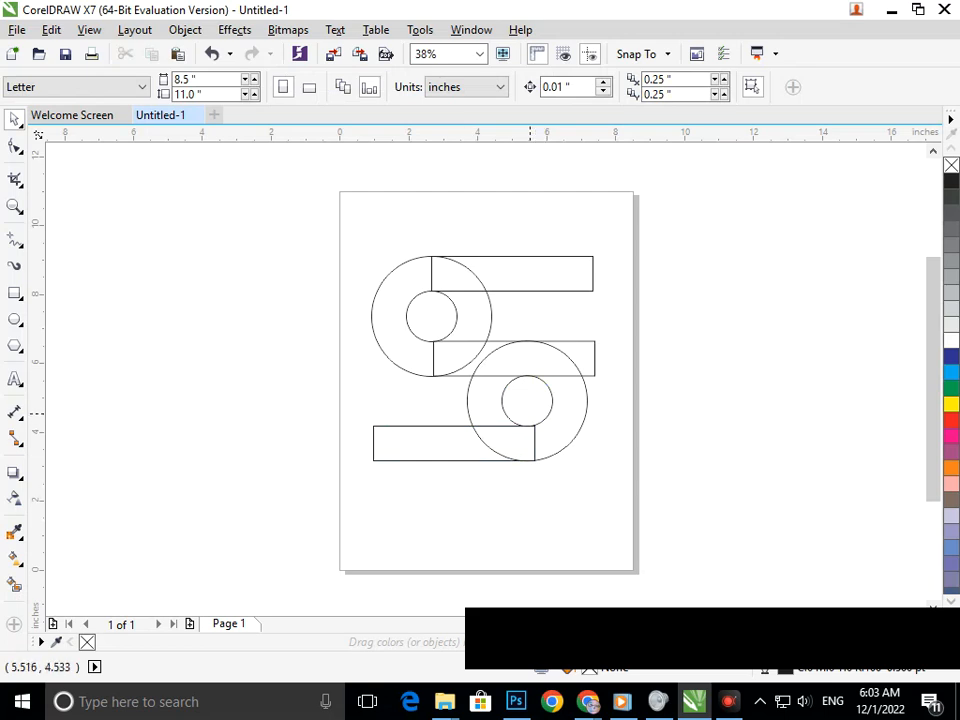
Shift the lower ring and bottom bar right, then move the ring back left to line up with the middle bar's right end.
click(527, 413)
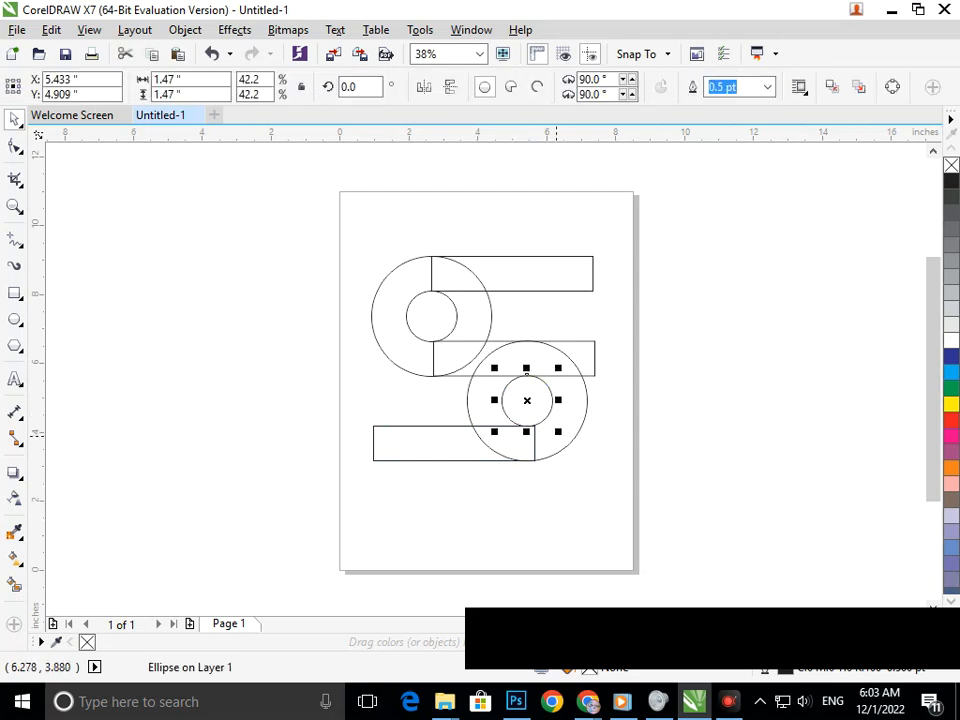
shift+click(552, 450)
shift+click(418, 448)
drag(418, 448, 443, 448)
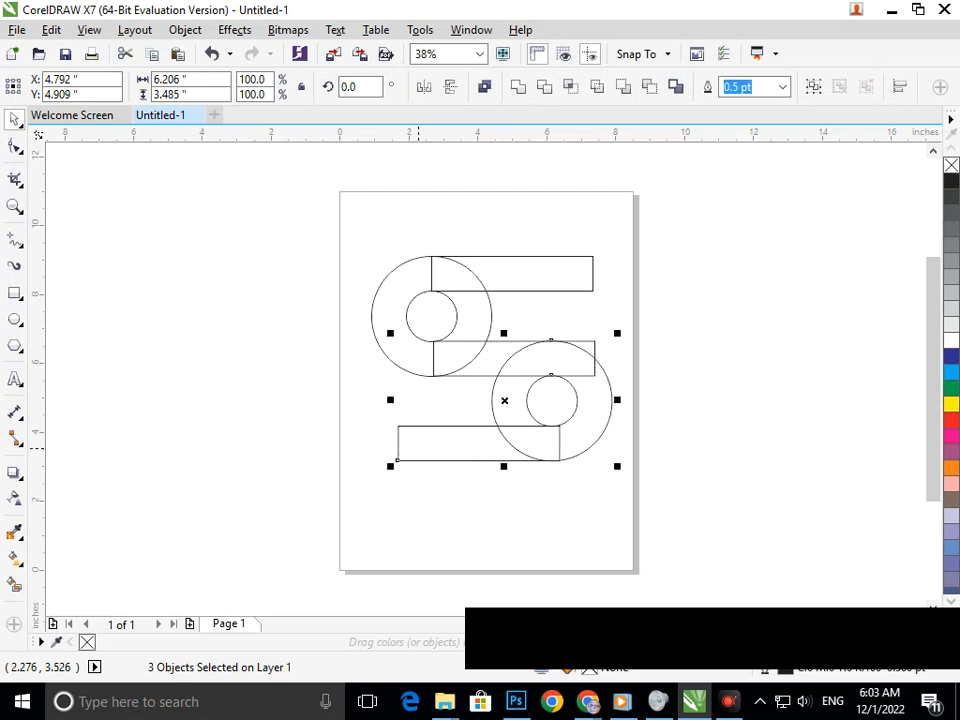
shift+click(418, 447)
drag(599, 437, 584, 437)
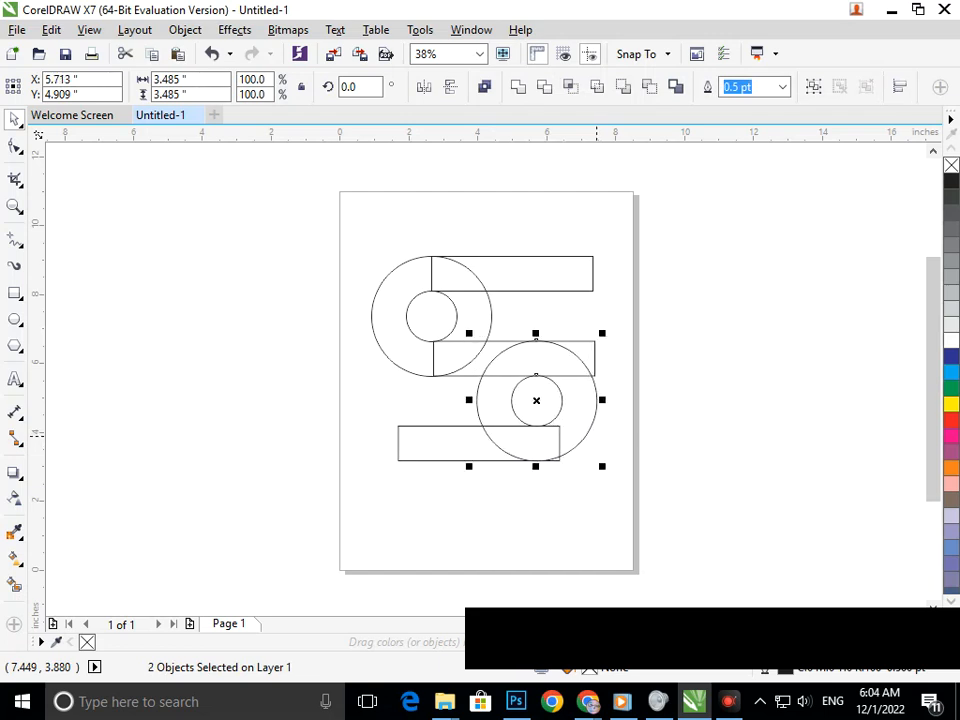
click(543, 523)
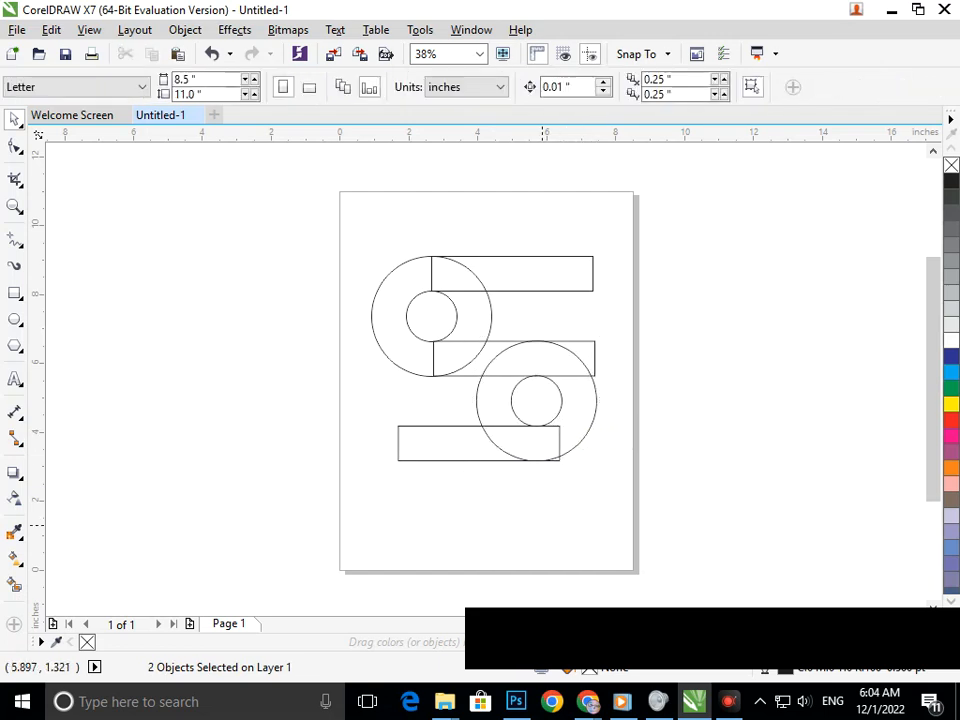
Move the bottom bar left so its right end sits at about the lower ring's vertical centre line.
click(437, 445)
drag(437, 445, 419, 445)
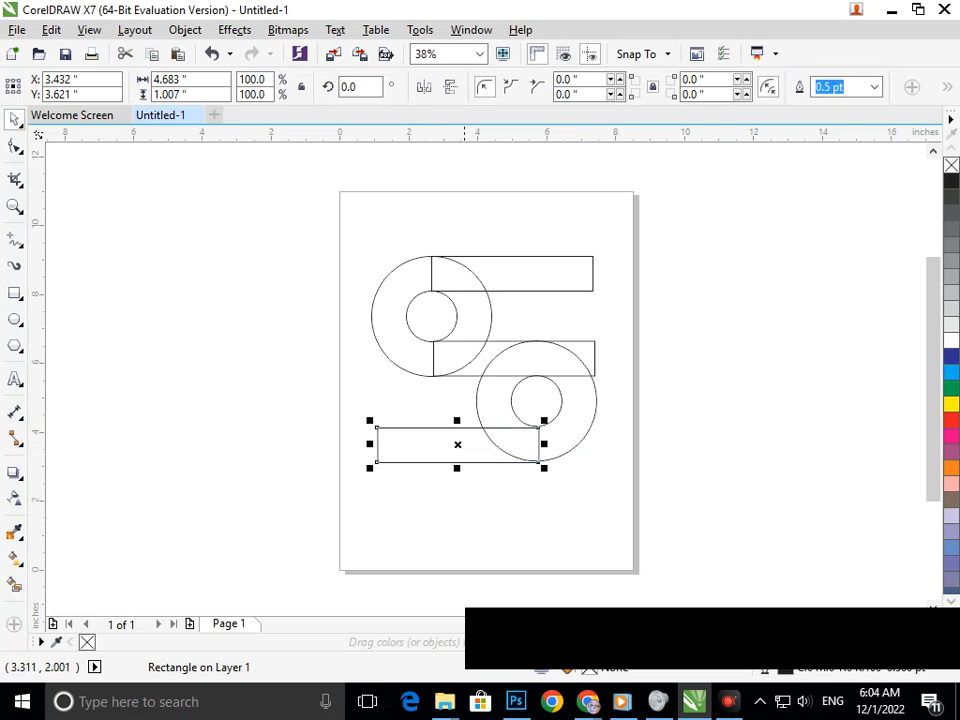
click(454, 501)
Align the bottom bar's top and bottom edges precisely with the lower ring's inner and outer circles.
key(F2)
drag(515, 374, 604, 526)
key(F2)
drag(389, 273, 525, 450)
drag(396, 336, 396, 319)
key(ctrl+z)
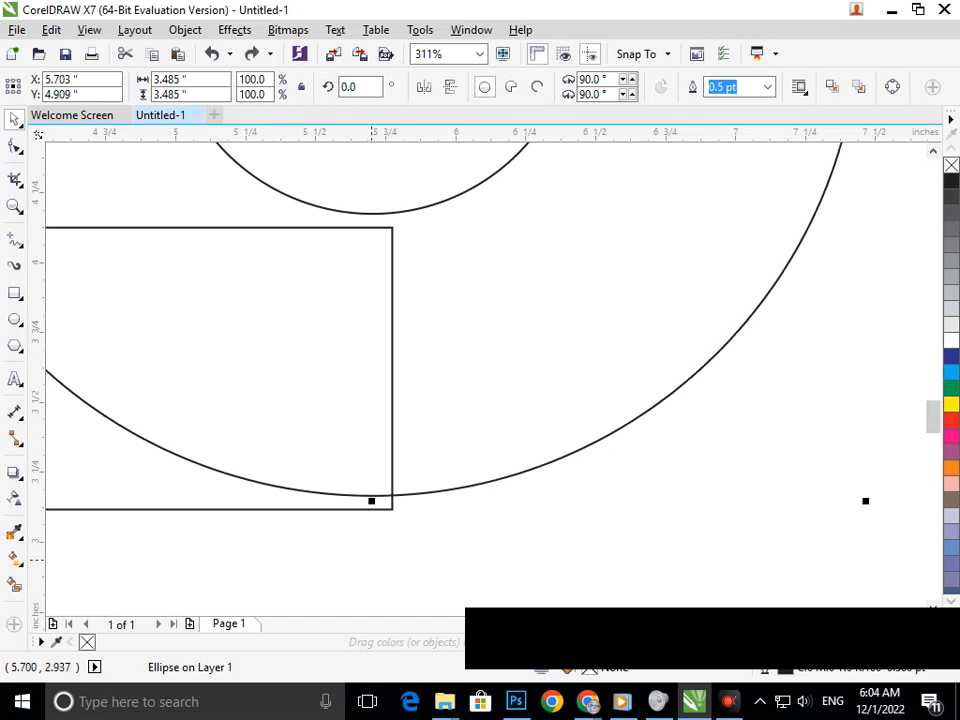
click(372, 559)
drag(374, 374, 370, 362)
key(F3)
key(F3)
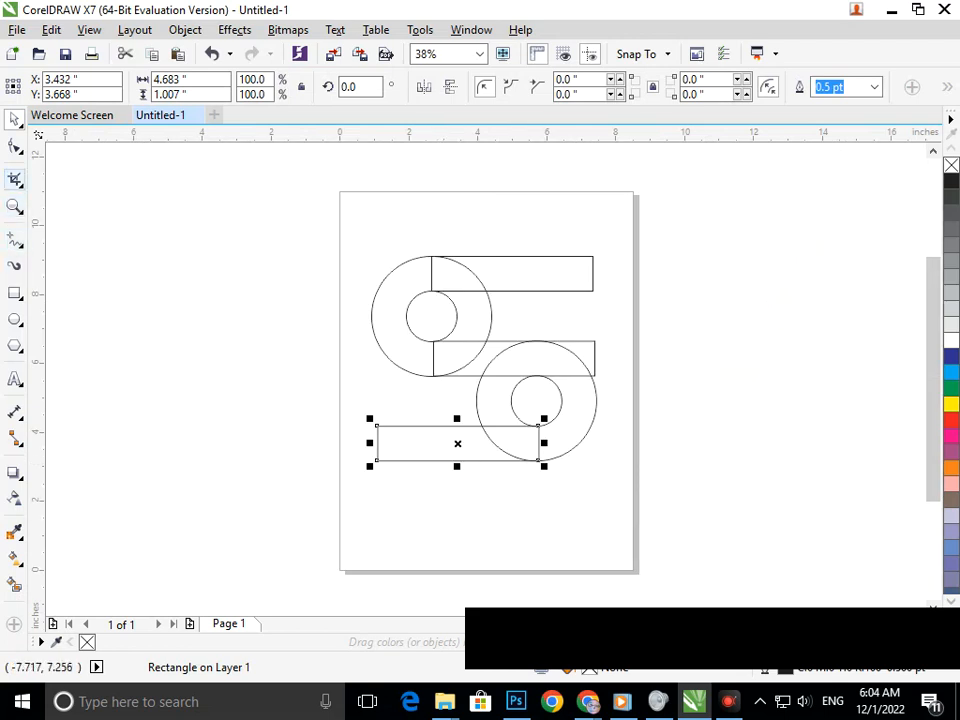
Use Virtual Segment Delete to remove the overlapping segments between the upper ring and its bars, and the middle bar's right end.
click(15, 179)
click(110, 221)
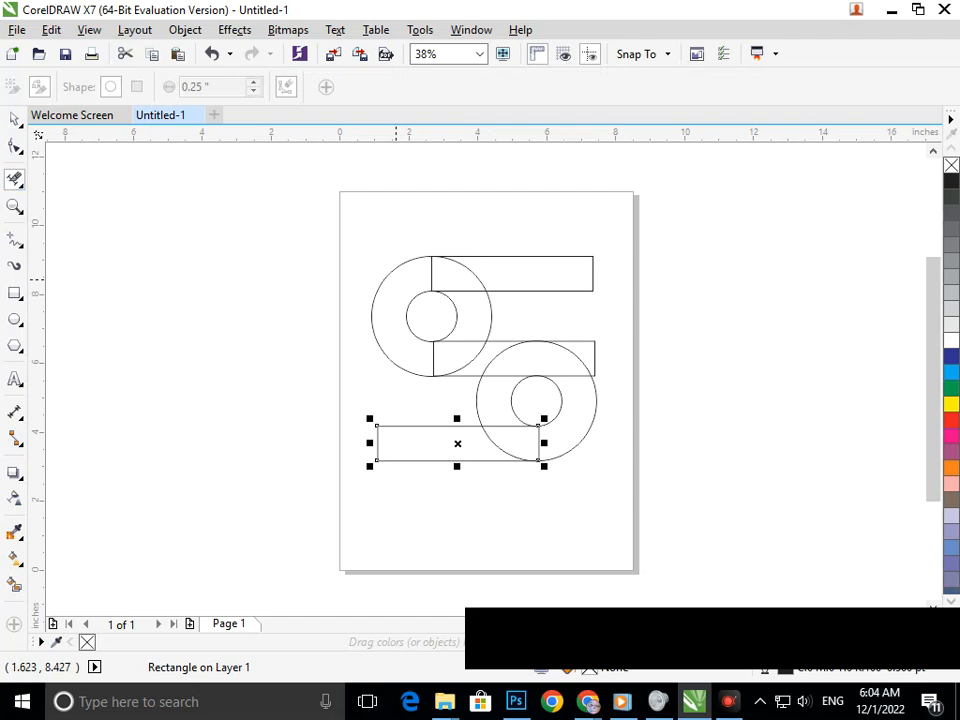
click(465, 269)
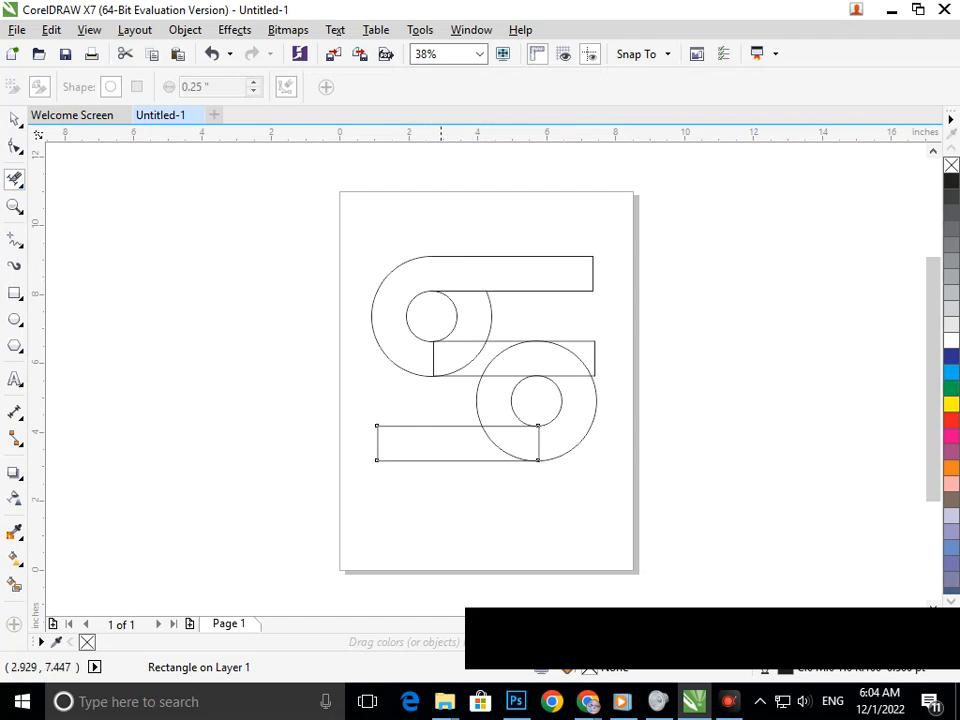
click(490, 318)
click(432, 360)
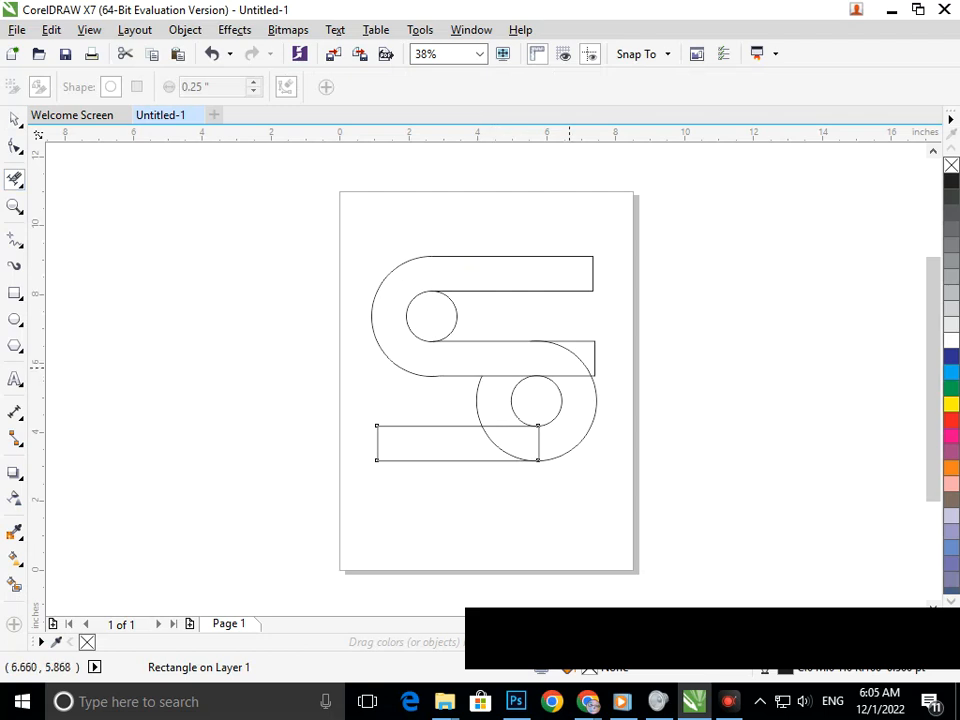
click(596, 357)
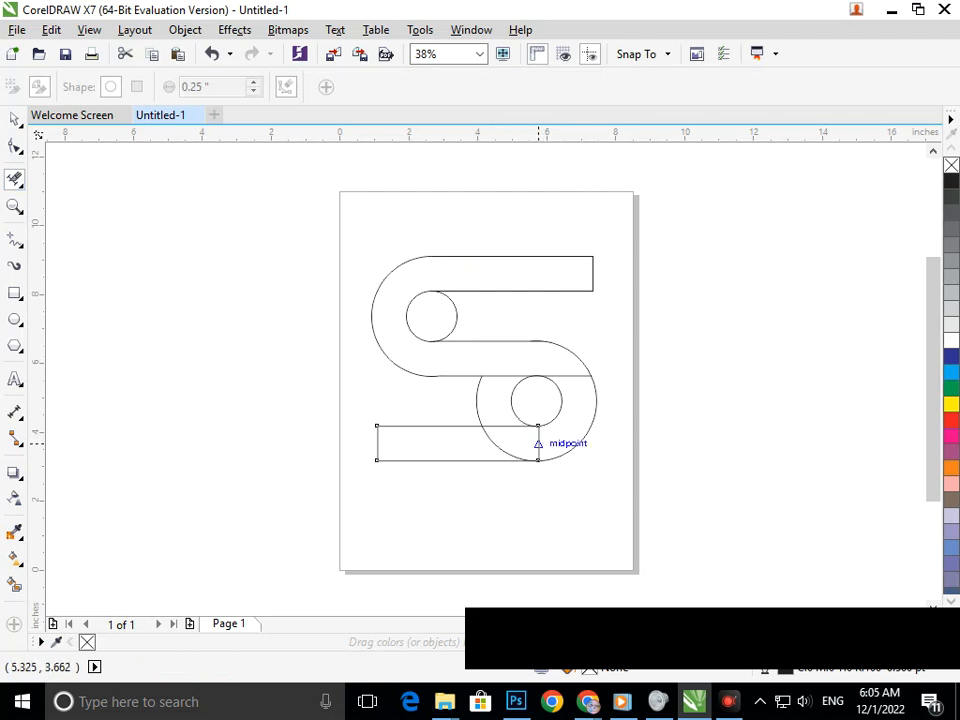
Delete the lower outer circle's segments inside the bottom bar and between the bars, keeping the bottom bar's right end.
click(540, 443)
key(ctrl+z)
click(538, 443)
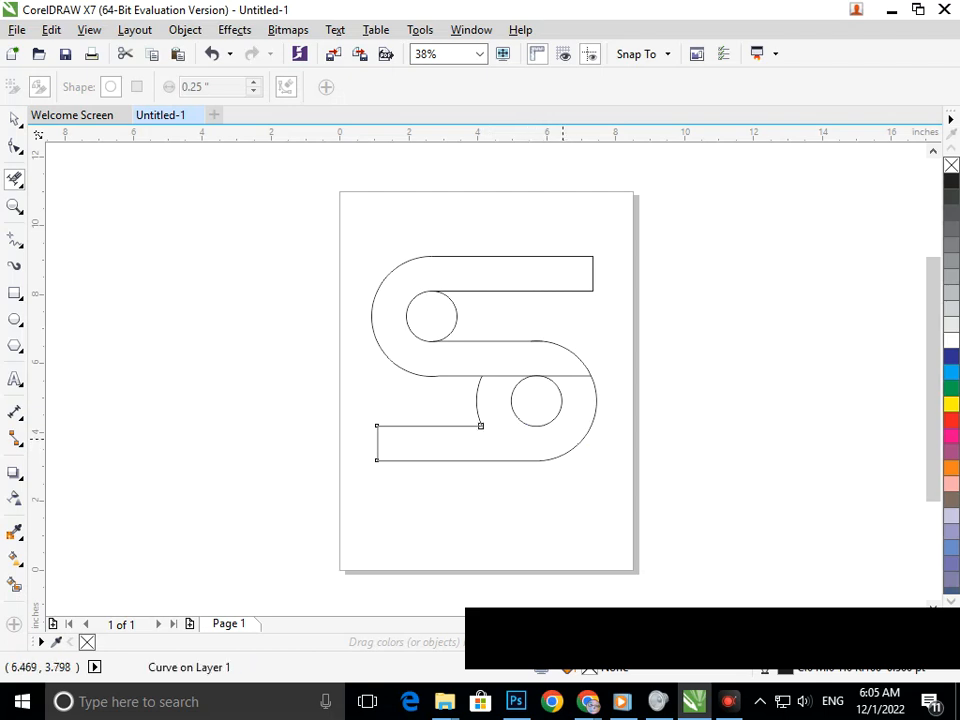
key(ctrl+z)
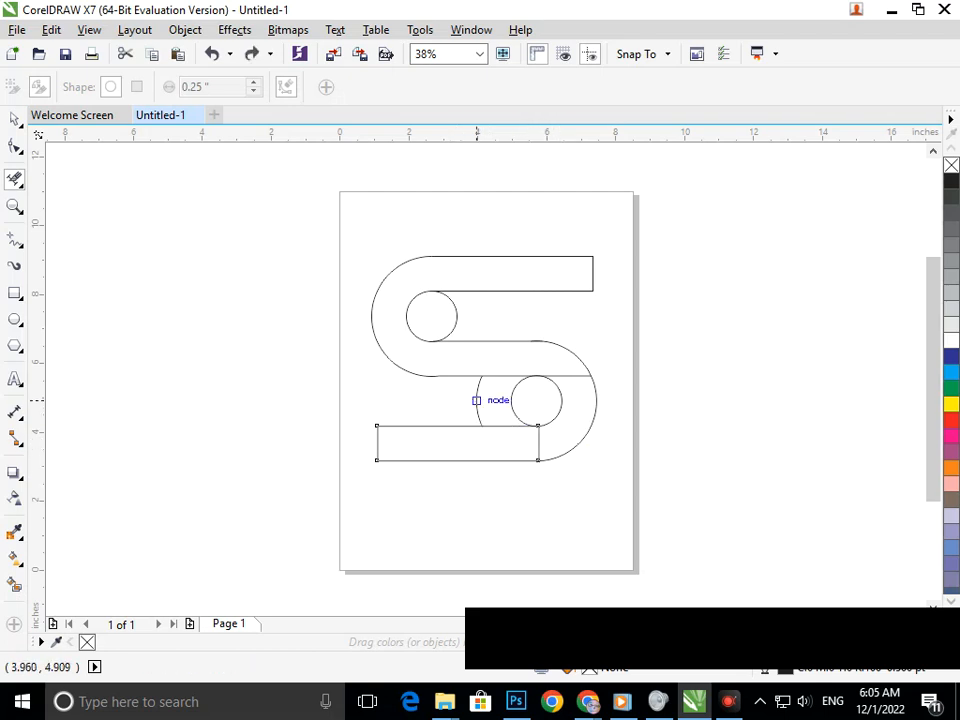
click(479, 401)
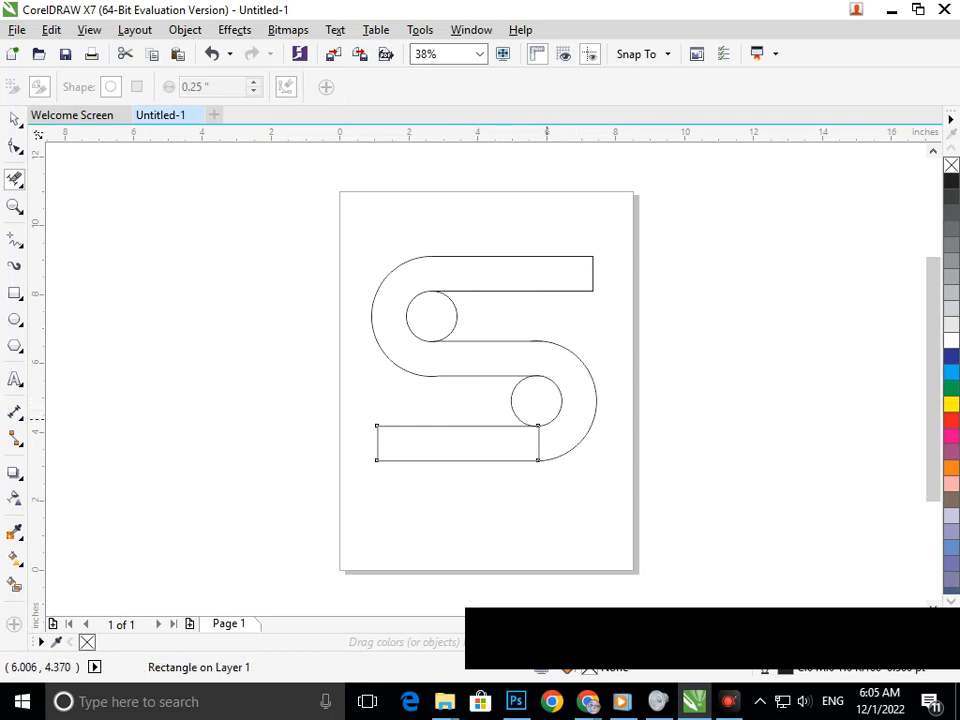
Delete the right half of the upper inner circle, undoing the trims made to the lower inner circle.
click(512, 408)
key(ctrl+z)
click(456, 318)
click(532, 423)
key(ctrl+z)
click(14, 119)
key(Escape)
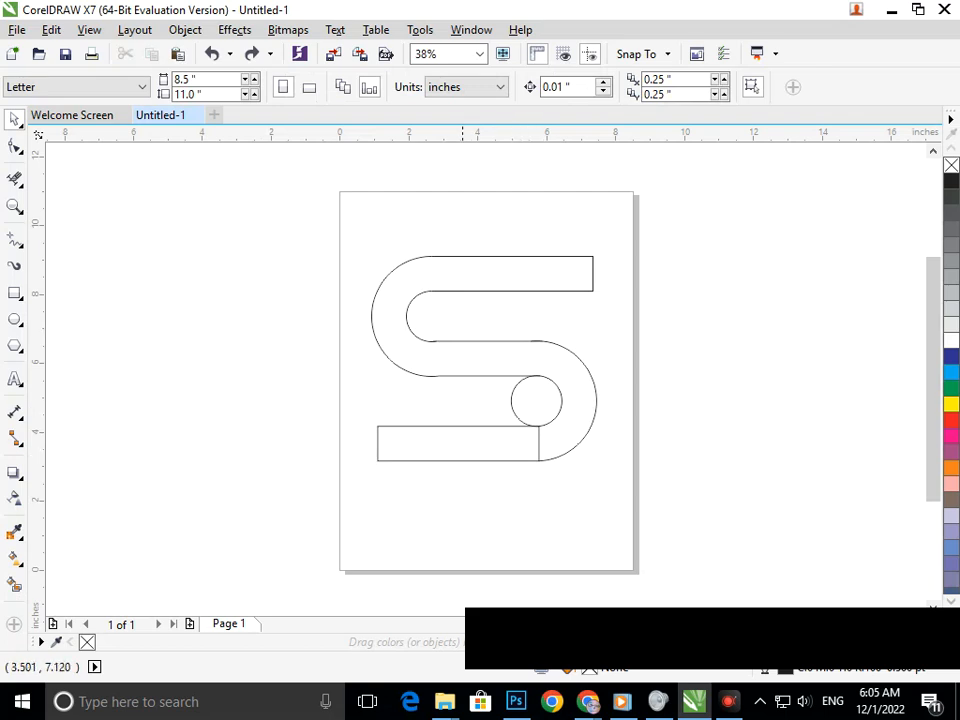
Enlarge the lower inner circle about its centre to about 1.57 inches so it overlaps both adjacent bar edges.
scroll(567, 406, up, 3)
click(395, 436)
drag(377, 476, 372, 478)
scroll(390, 435, down, 3)
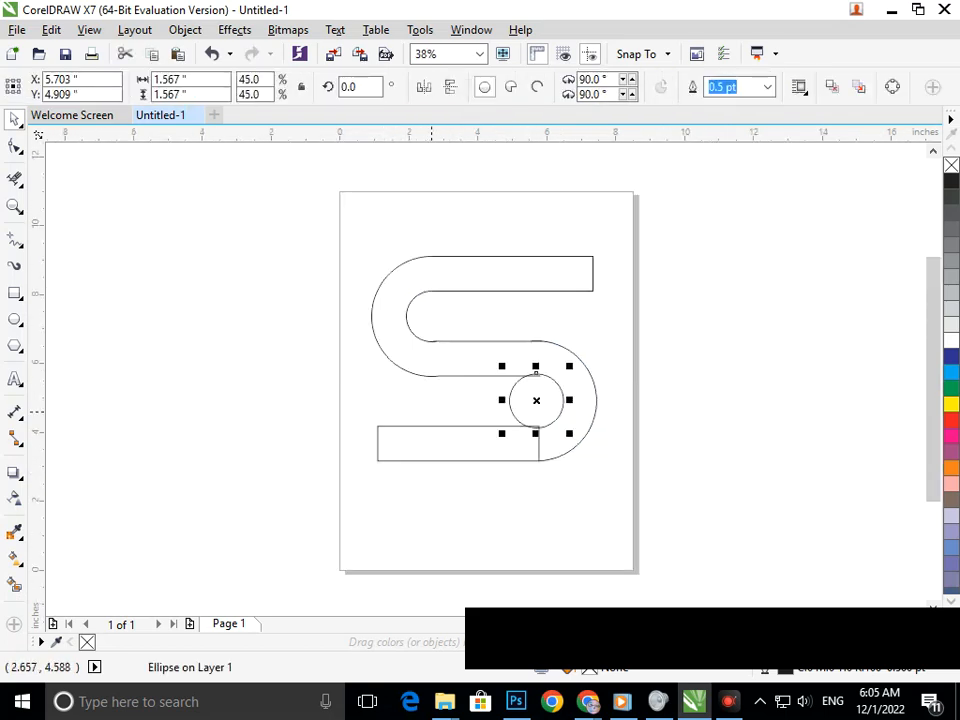
Delete the left part of the lower inner circle and the stub of the middle bar's lower edge past the arc.
click(14, 179)
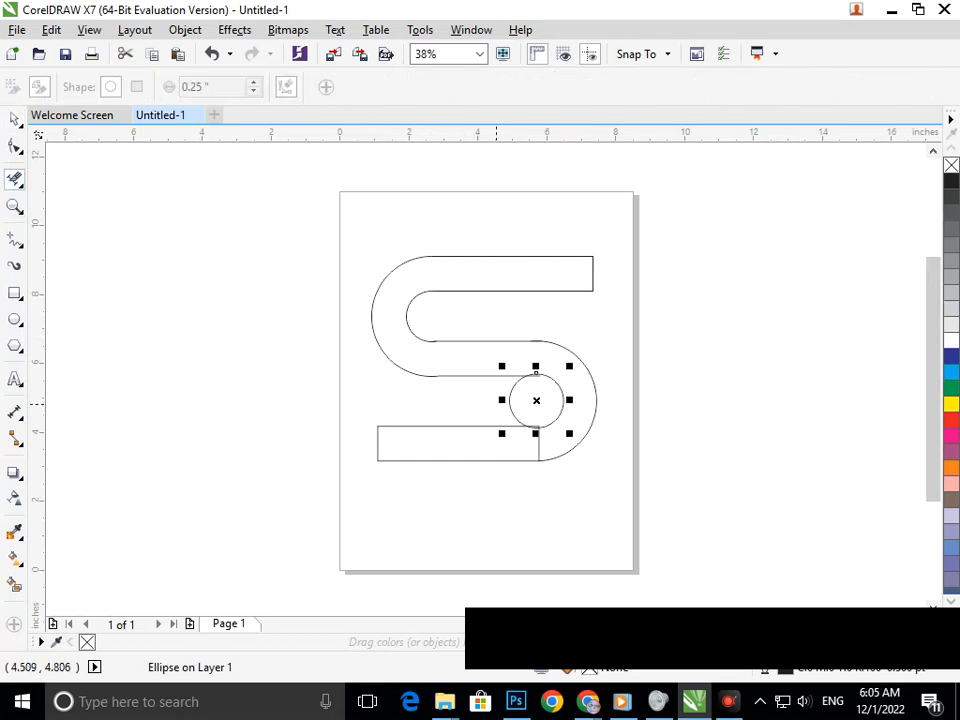
click(509, 403)
key(F2)
drag(493, 340, 645, 461)
key(F2)
drag(309, 265, 448, 330)
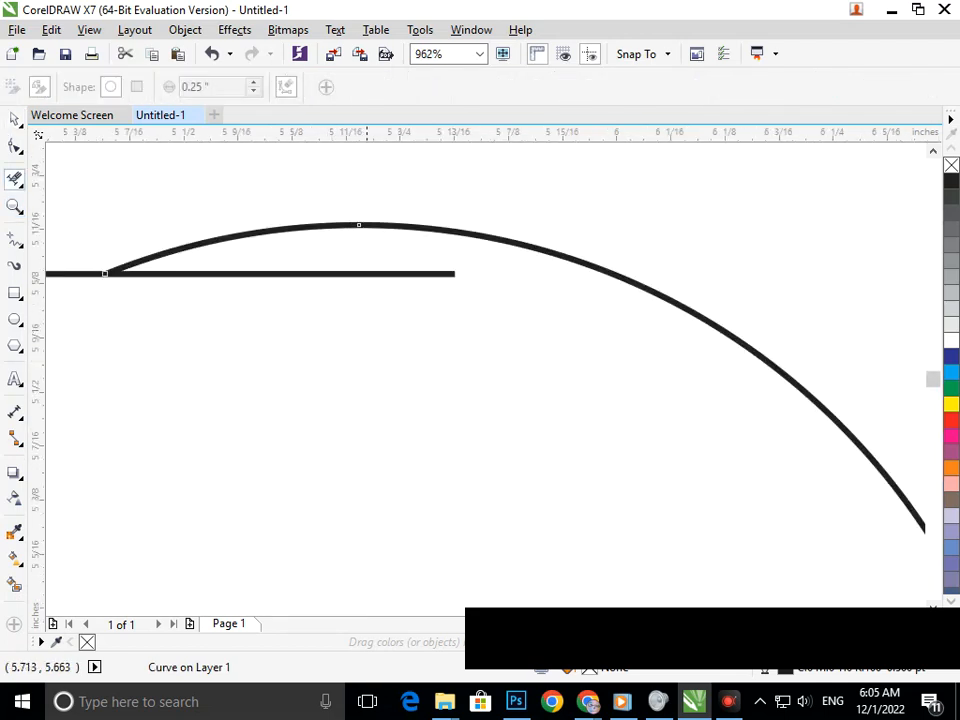
key(F3)
Delete the stub of the bottom bar's top edge past the inner arc and the bar's right end segment.
key(F2)
drag(284, 443, 404, 513)
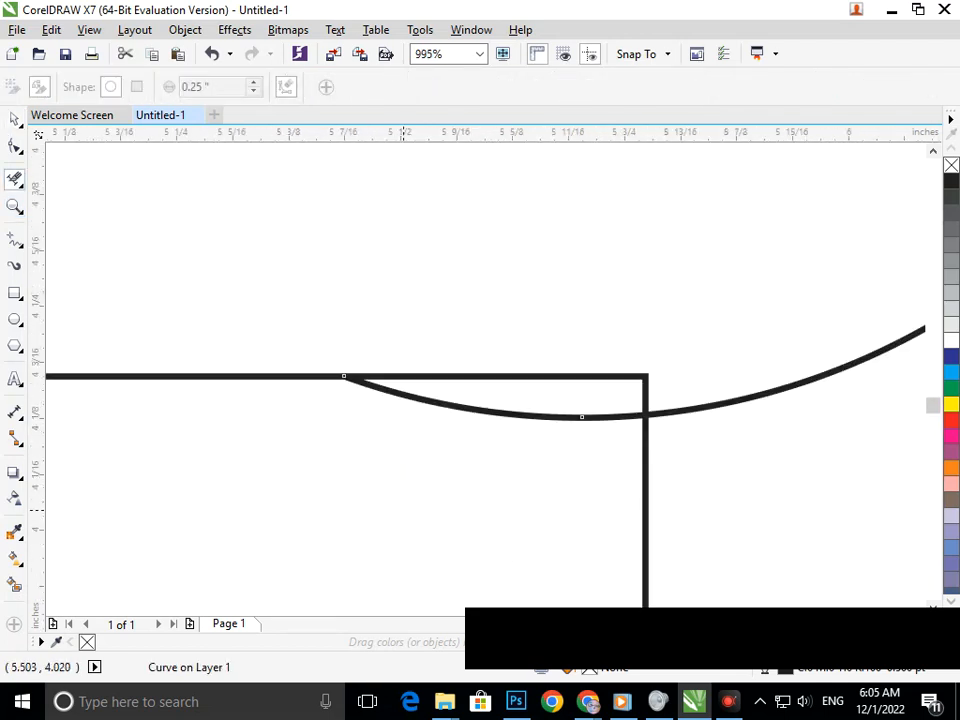
click(485, 379)
key(F3)
key(F3)
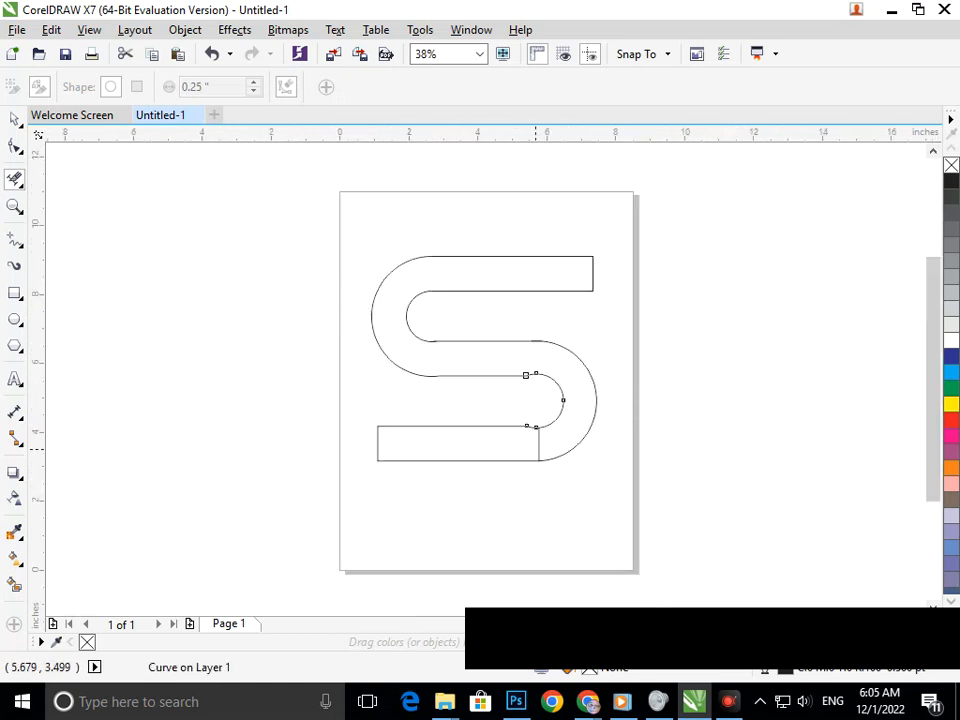
click(14, 118)
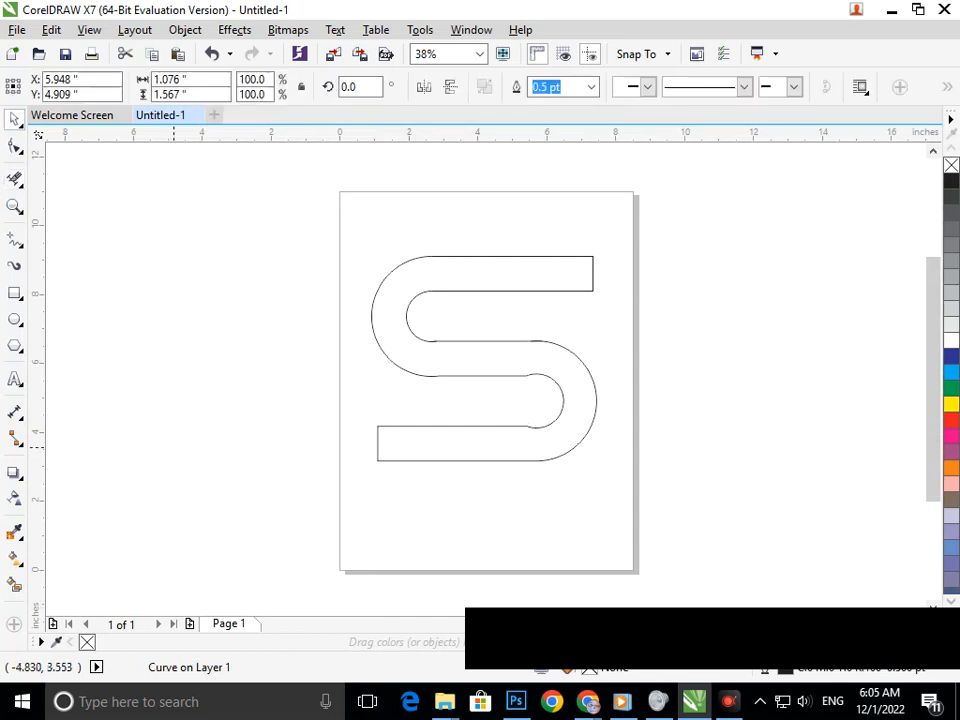
key(Escape)
Raise the bottom node of the lower inner arc with the Shape tool to reduce the bulge beside the bar joint.
scroll(487, 475, up, 4)
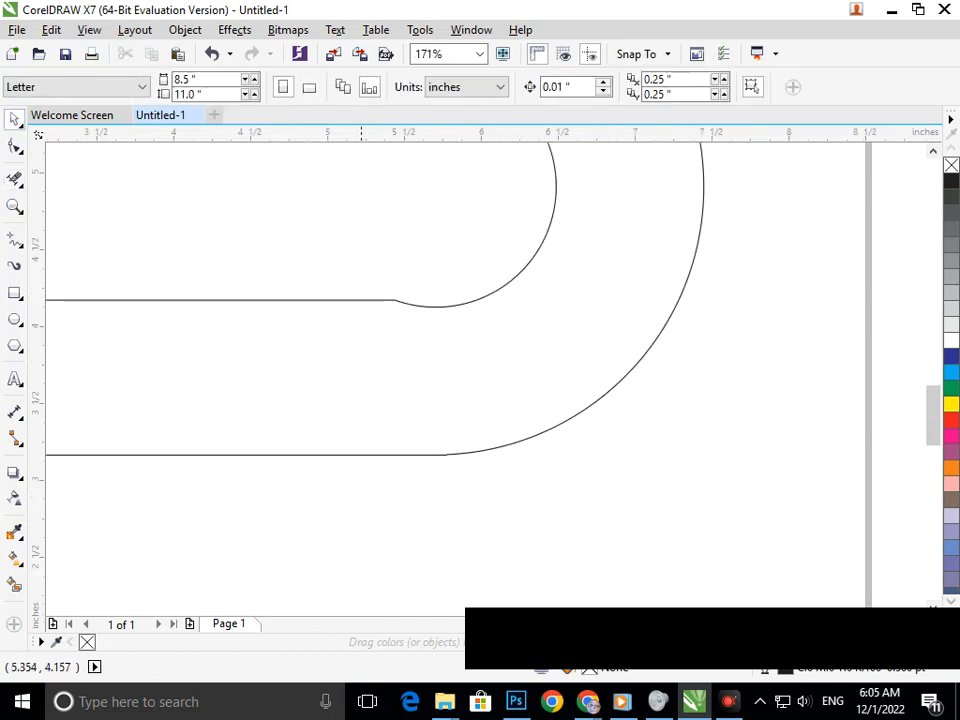
scroll(381, 300, up, 5)
click(14, 146)
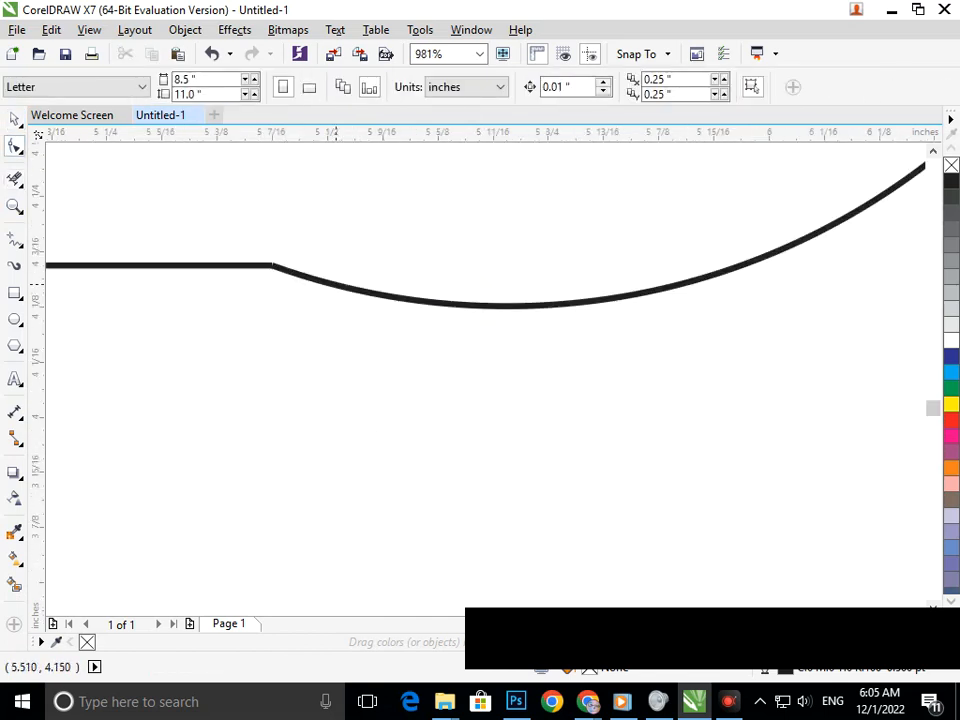
click(336, 285)
click(272, 265)
mouse_move(425, 305)
mouse_down()
mouse_move(412, 290)
mouse_move(415, 300)
mouse_up()
drag(505, 306, 502, 280)
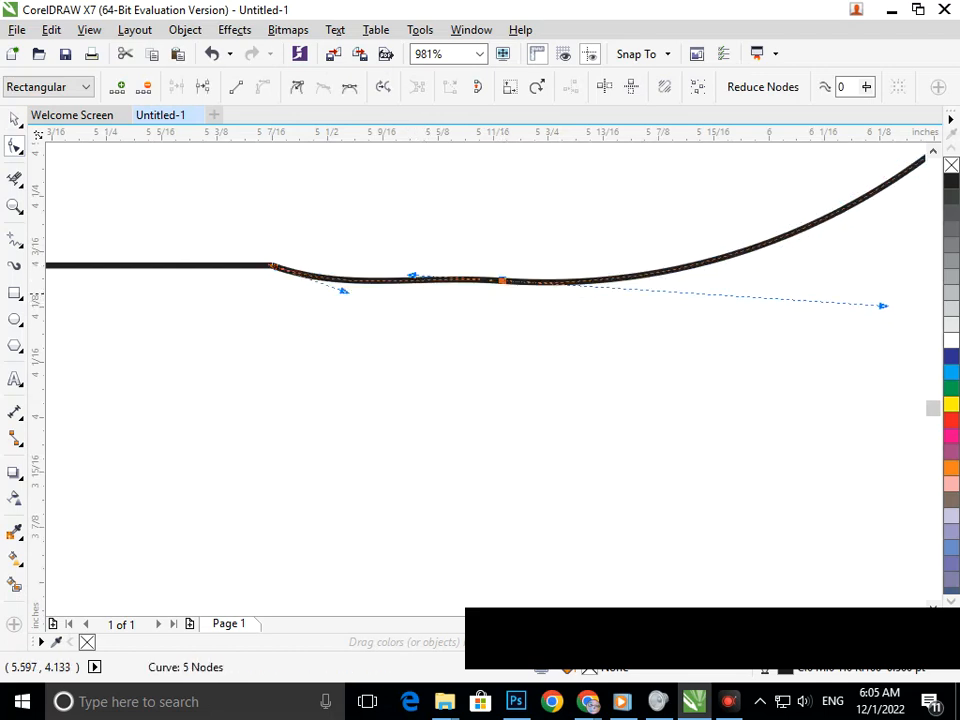
Adjust the curve handles of the lower inner arc's bottom node and joint node to smooth its transition into the bottom bar.
click(417, 276)
click(502, 280)
drag(411, 276, 411, 297)
drag(346, 288, 356, 281)
click(349, 283)
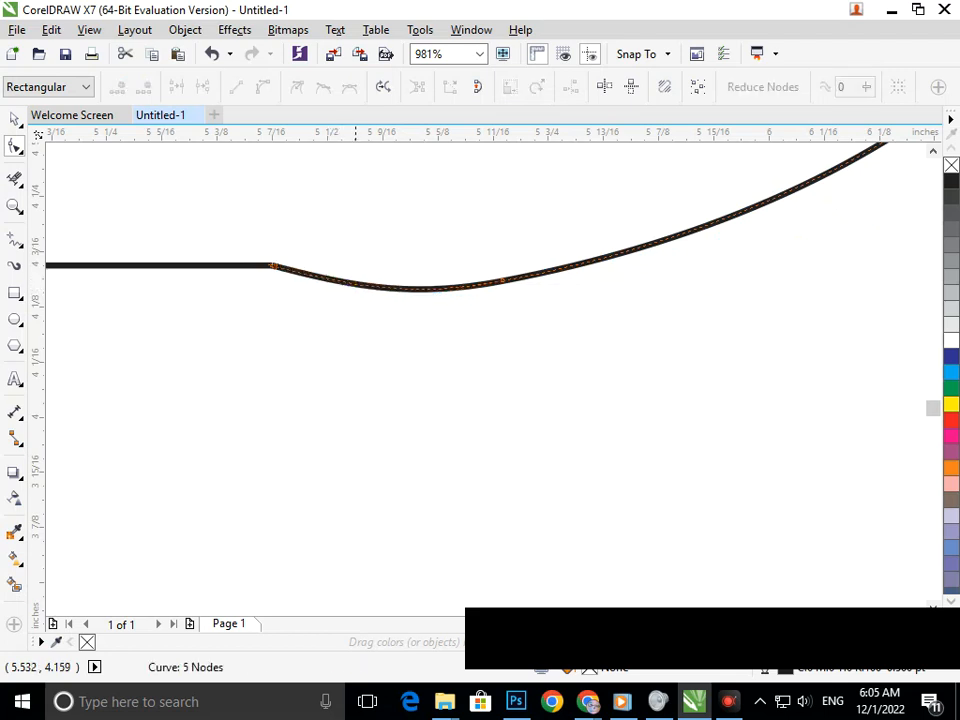
drag(362, 278, 364, 273)
scroll(353, 275, down, 4)
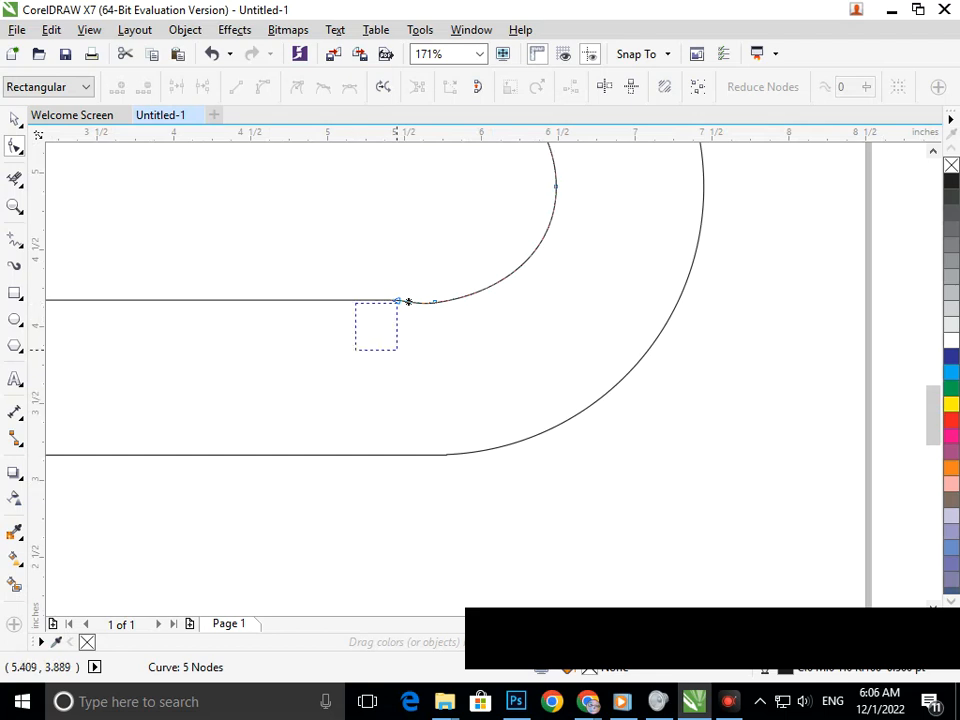
scroll(405, 300, down, 4)
click(14, 119)
click(164, 328)
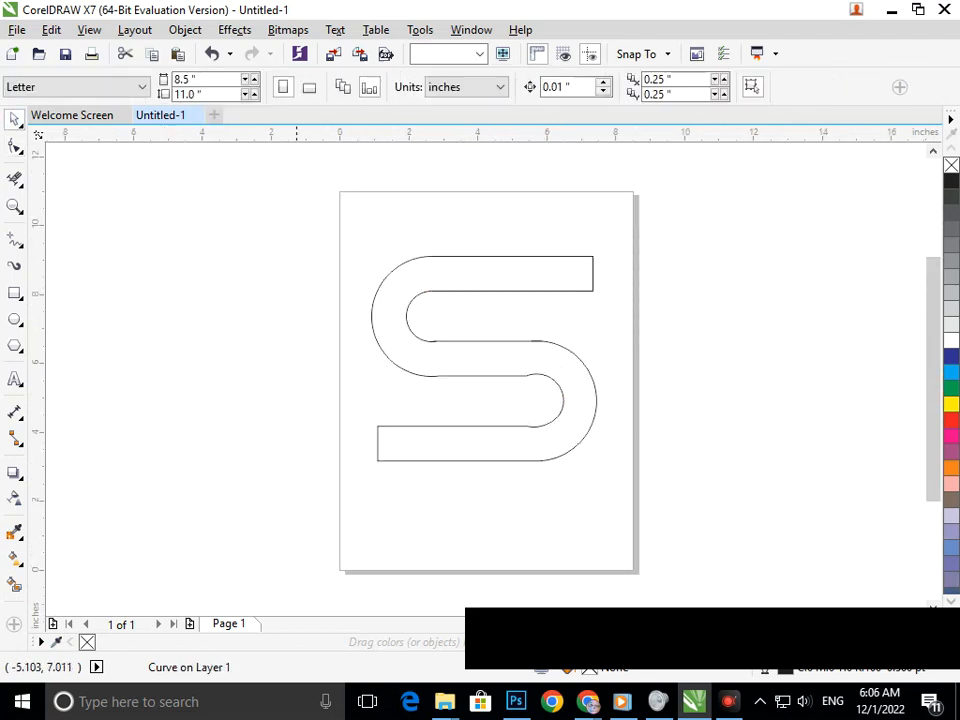
Tilt both curve handles of the lower inner arc's top node downward with the Shape tool to flatten the bulge.
key(F2)
drag(519, 334, 593, 441)
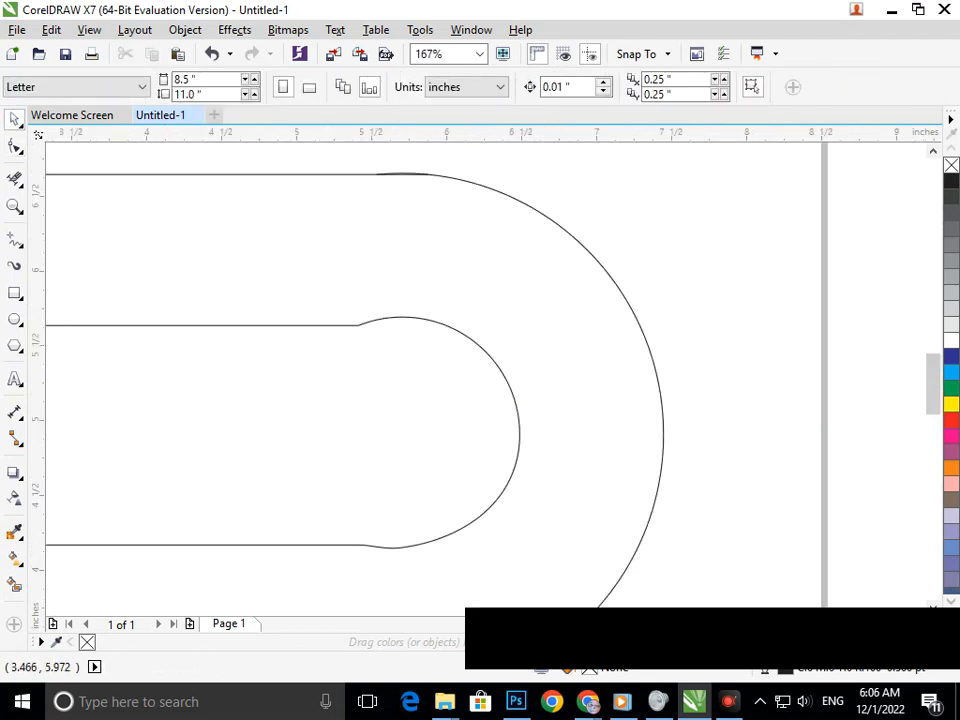
click(14, 146)
click(378, 319)
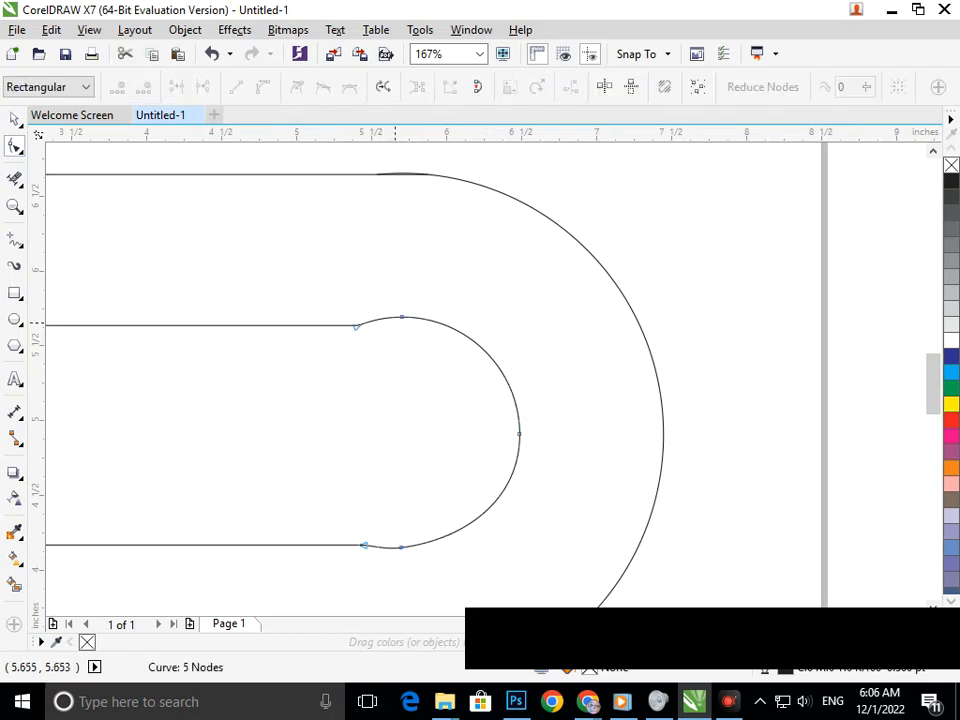
click(403, 319)
mouse_move(403, 319)
mouse_down()
mouse_move(403, 332)
mouse_move(402, 318)
mouse_up()
drag(466, 317, 469, 337)
drag(372, 321, 371, 327)
Lower the inner arc's top node to the middle bar's bottom edge and adjust its handle for a smoother joint.
click(396, 350)
drag(428, 334, 405, 327)
drag(470, 348, 474, 345)
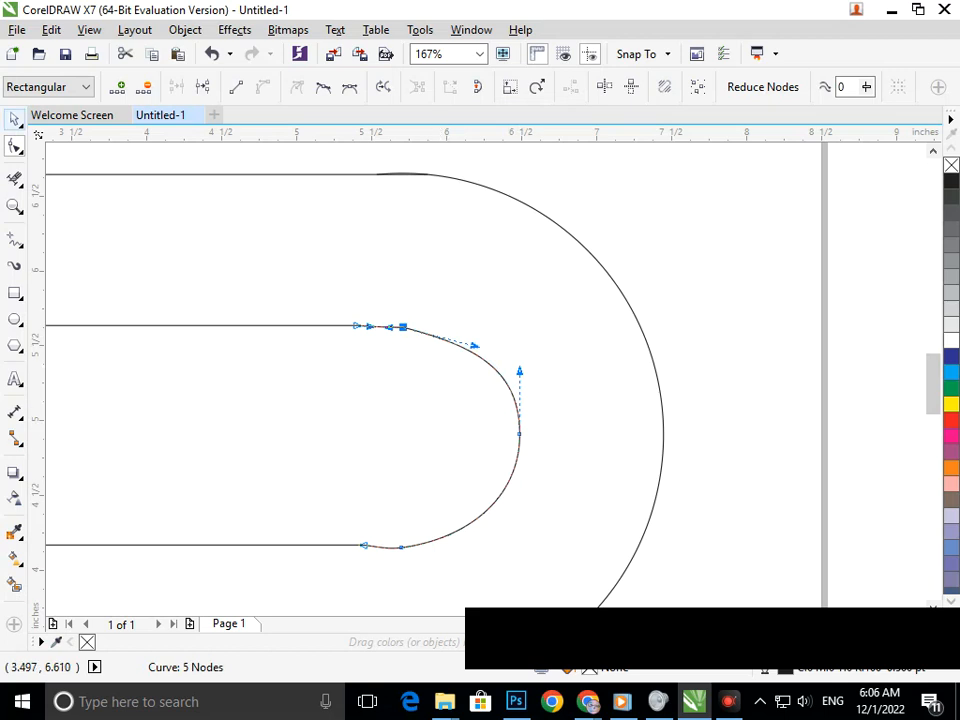
click(14, 119)
click(754, 361)
key(shift+F4)
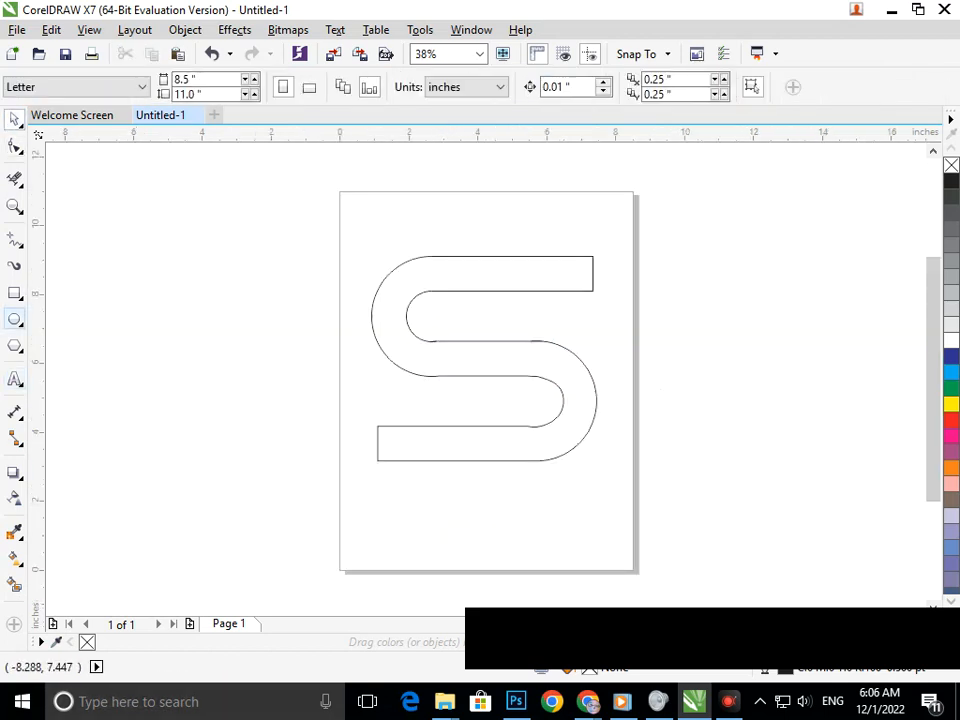
Draw a circle about 6.86 inches in diameter and place it over the letter S.
click(14, 319)
drag(234, 228, 467, 458)
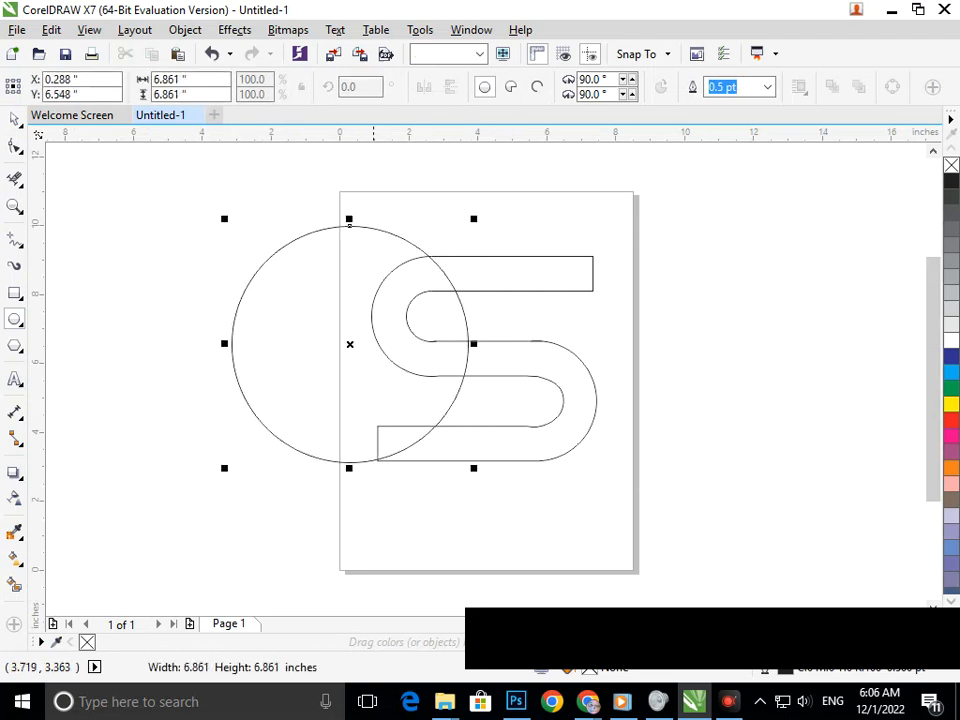
click(14, 119)
drag(281, 365, 405, 374)
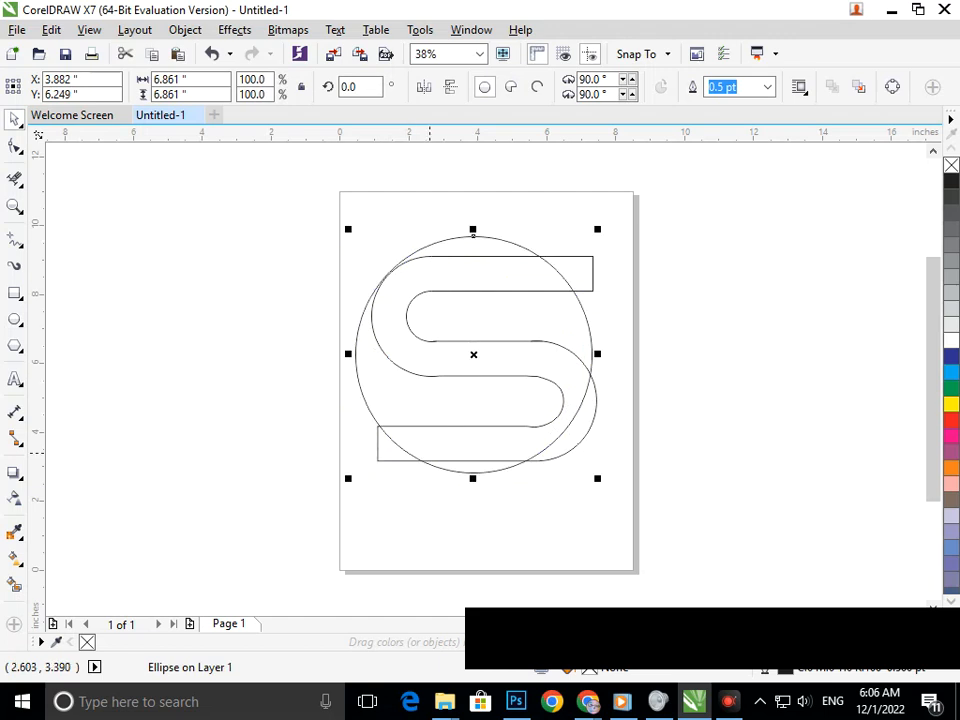
click(472, 511)
click(455, 443)
Enlarge the circle to about 7.30 inches and nudge its centre to about X 4.15, Y 6.15 inches around the S.
mouse_move(349, 479)
mouse_down()
mouse_move(366, 471)
mouse_move(337, 488)
mouse_up()
mouse_move(367, 422)
mouse_down()
mouse_move(377, 425)
mouse_move(371, 434)
mouse_up()
key(Up)
key(Up)
key(Up)
key(Up)
key(Up)
key(Up)
key(Up)
key(Up)
key(Up)
key(Up)
key(Up)
key(Up)
key(Up)
key(Up)
key(Up)
key(Up)
key(Up)
key(Up)
key(Up)
key(Up)
key(Up)
key(Up)
key(Up)
key(Up)
key(Up)
key(Up)
key(Up)
key(Right)
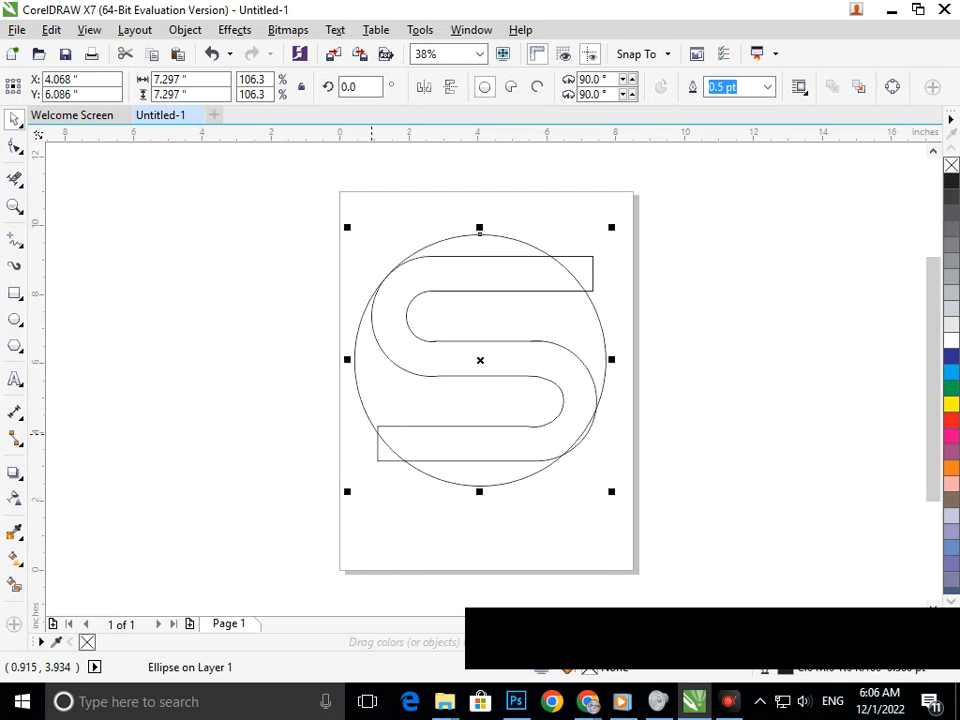
key(Right)
key(Right)
key(Right)
key(Right)
key(Right)
key(Right)
key(Right)
key(Right)
key(Down)
key(Down)
key(Up)
key(Up)
key(Up)
key(Up)
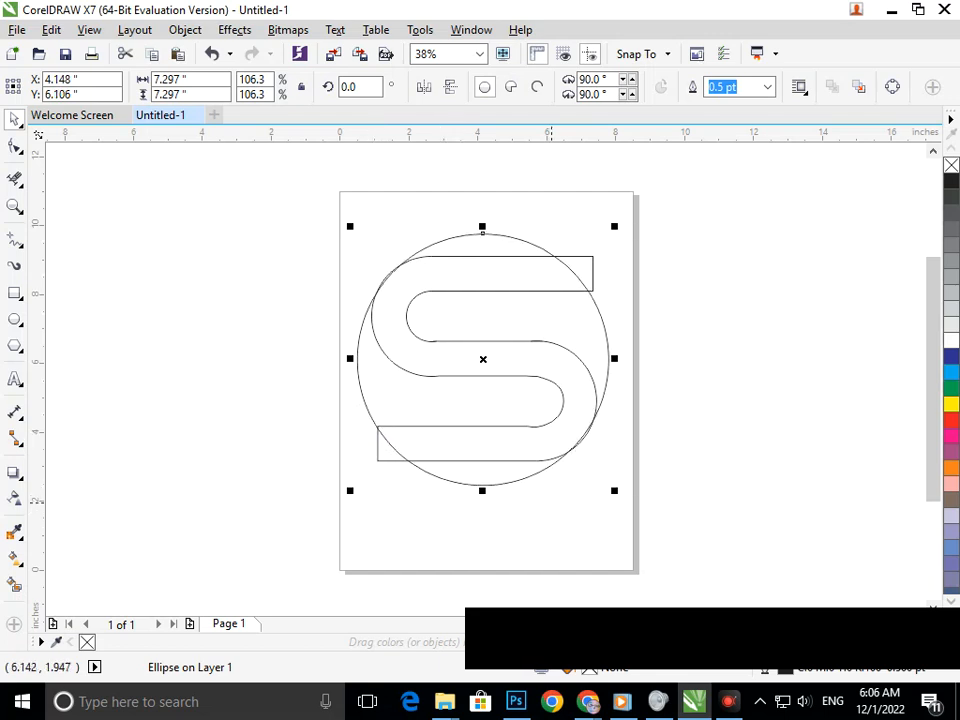
key(Up)
key(Up)
key(Up)
key(Up)
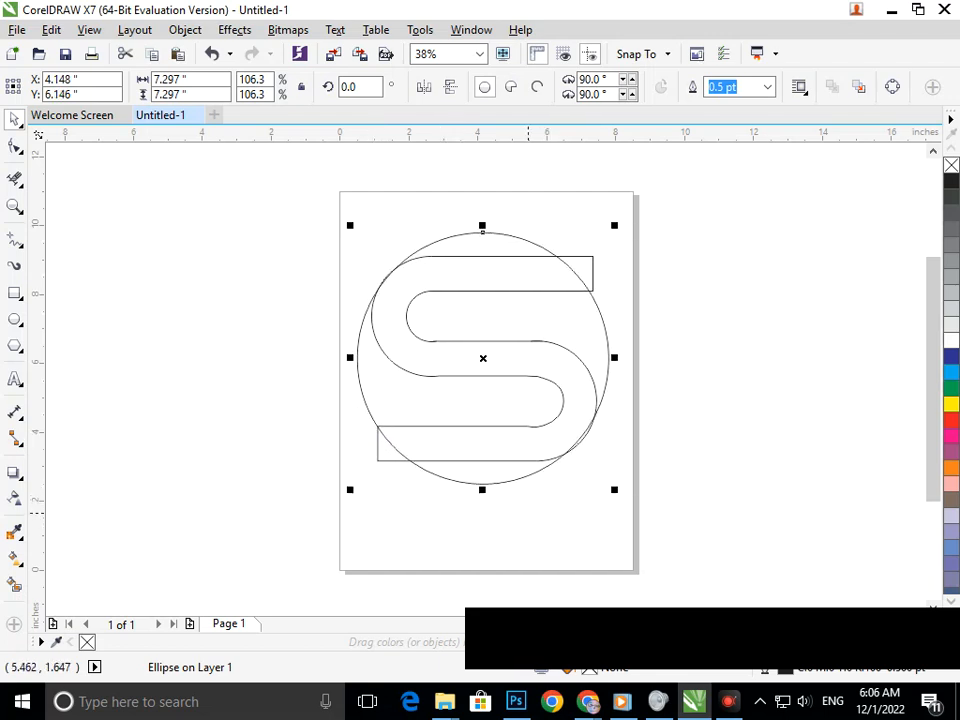
Enlarge the circle about its centre to about 7.42 inches and nudge it slightly down.
mouse_move(603, 490)
mouse_down()
mouse_move(615, 493)
mouse_move(613, 485)
mouse_up()
drag(616, 486, 616, 490)
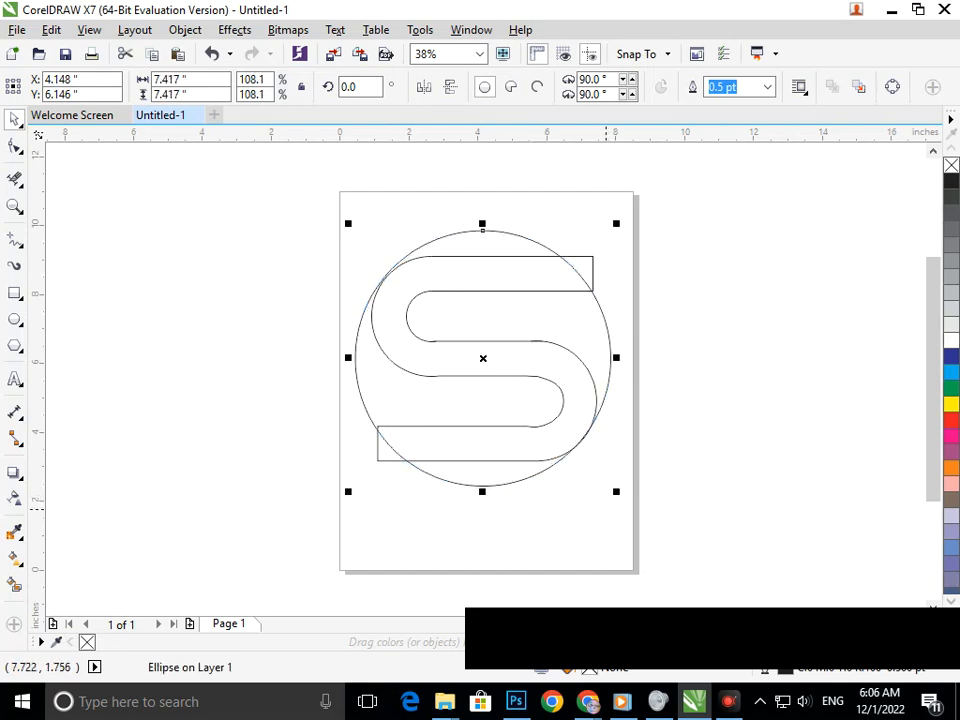
key(Down)
key(Down)
click(527, 538)
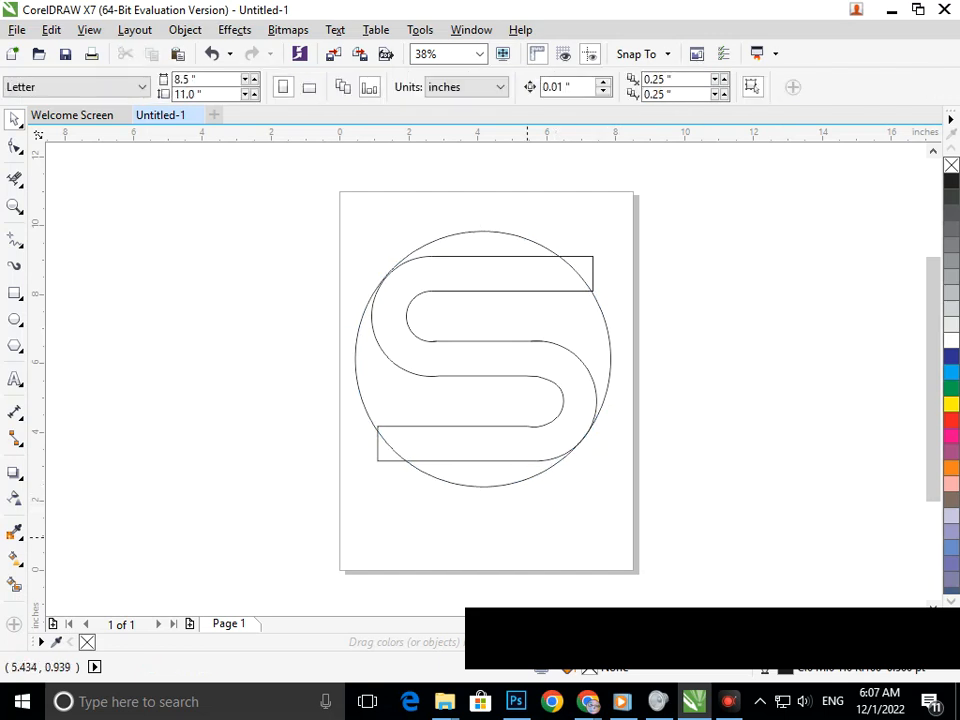
Delete the bar-end and circle segments crossing at the upper right and lower left ends of the S with Virtual Segment Delete.
click(15, 178)
drag(576, 270, 600, 269)
drag(398, 437, 377, 453)
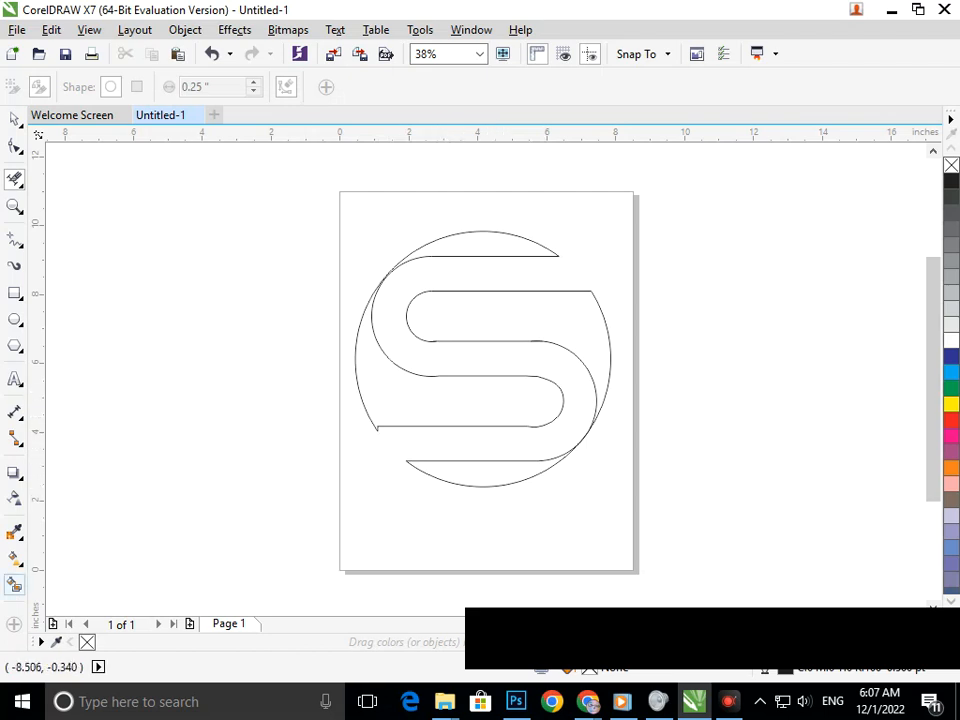
Fill the three enclosed regions around the S with the blue-grey colour using Smart Fill.
click(14, 585)
click(406, 399)
click(493, 470)
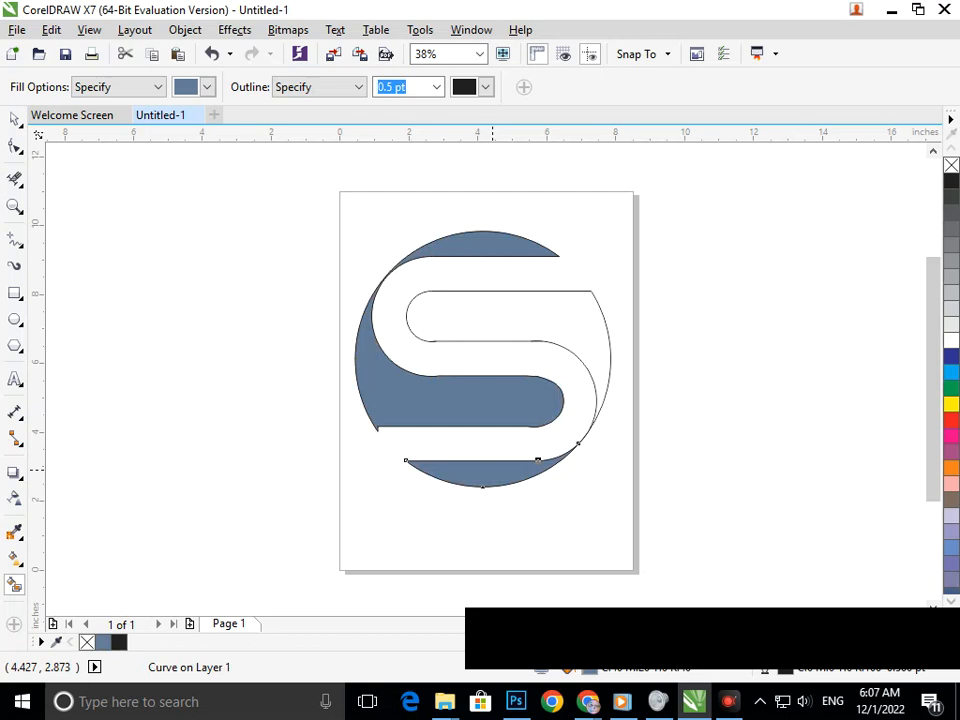
click(591, 342)
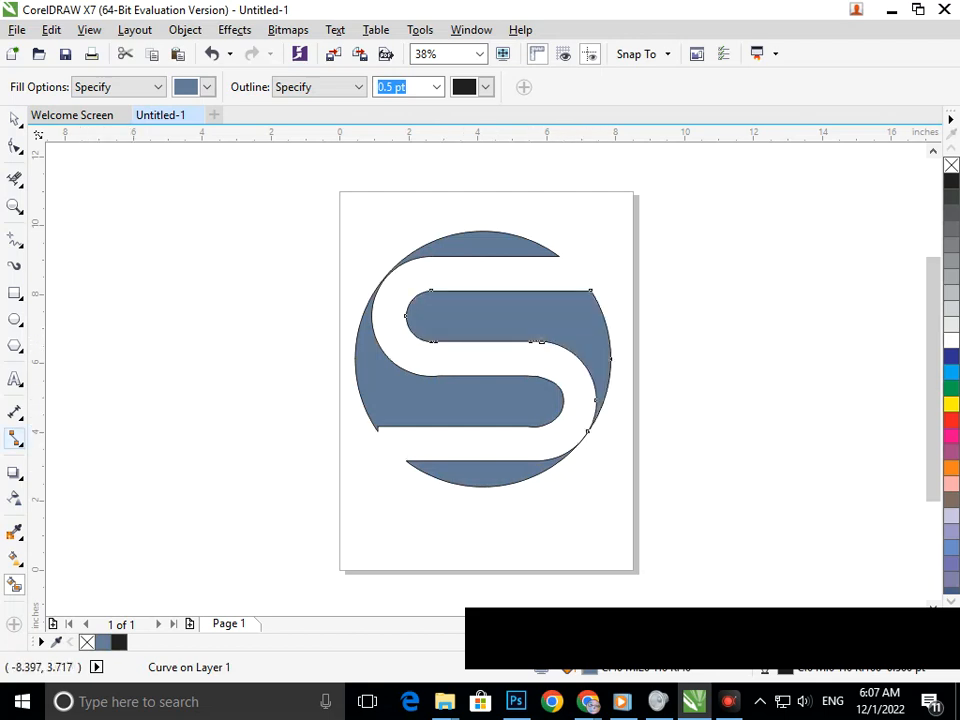
Apply an interactive linear gradient to the right-hand region, running from the circle's lower left to its upper right.
click(16, 559)
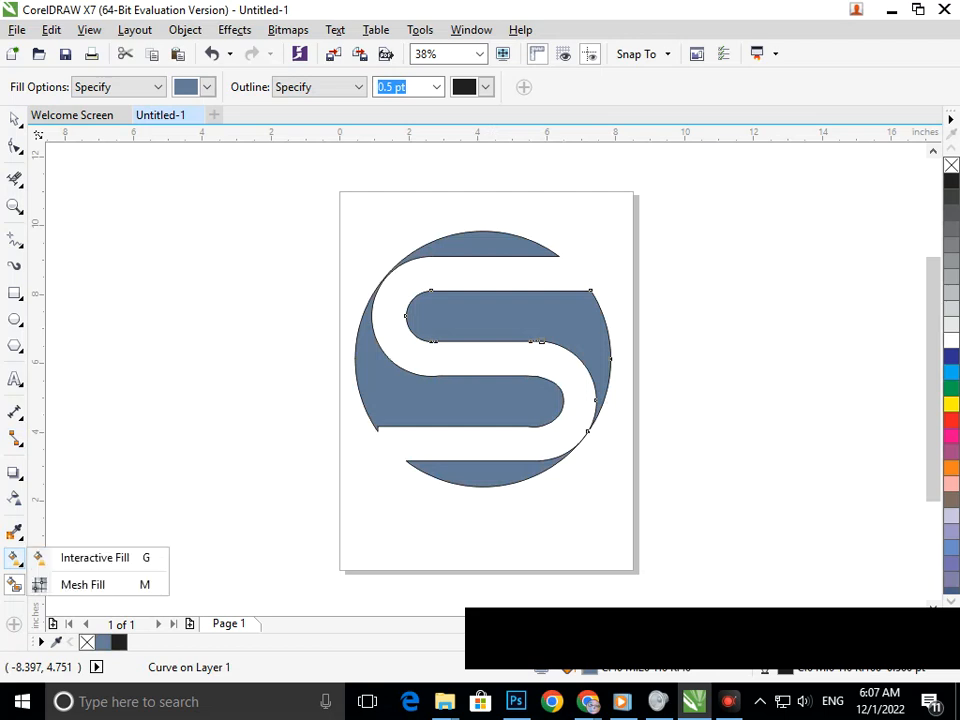
click(85, 555)
drag(365, 415, 586, 300)
Select the three filled regions, undoing the trial moves, and group them.
click(14, 119)
drag(421, 397, 292, 402)
key(ctrl+z)
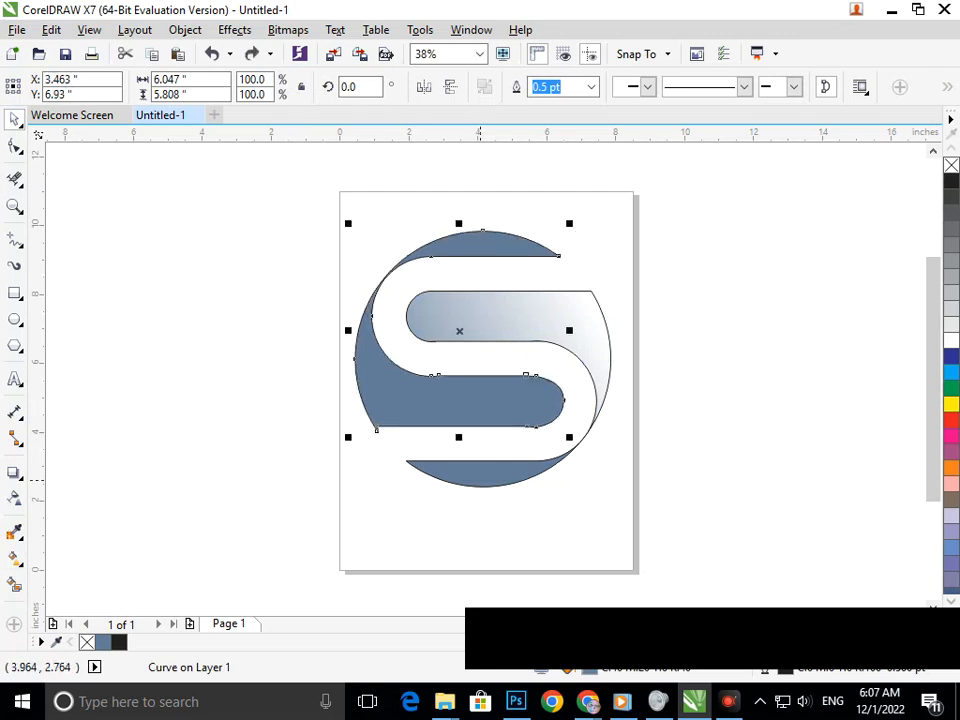
shift+click(476, 478)
drag(480, 482, 380, 479)
key(ctrl+z)
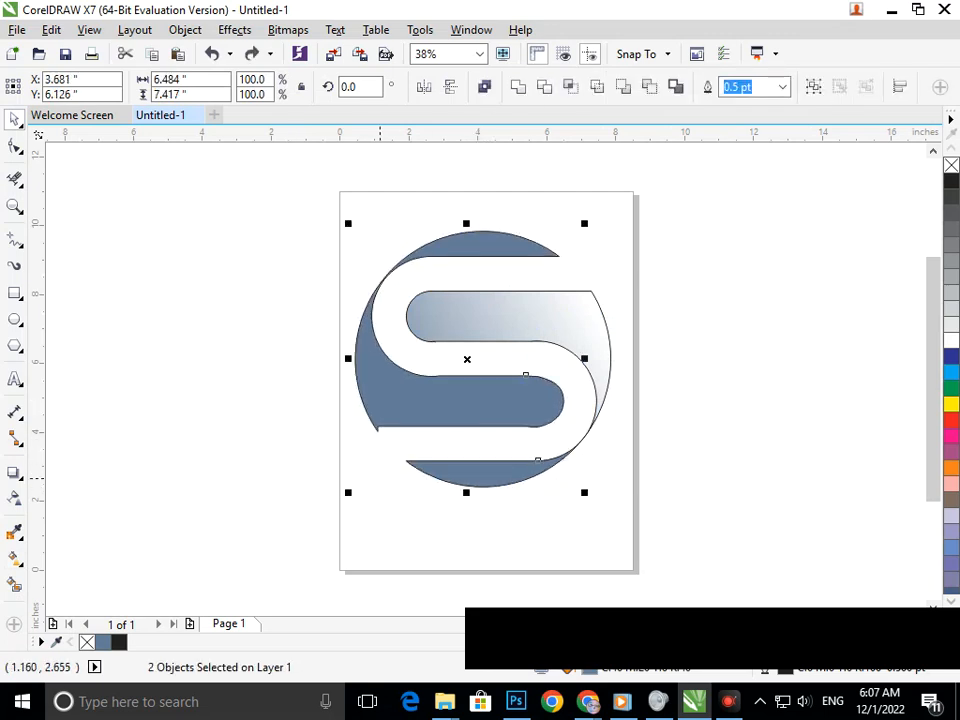
shift+click(462, 321)
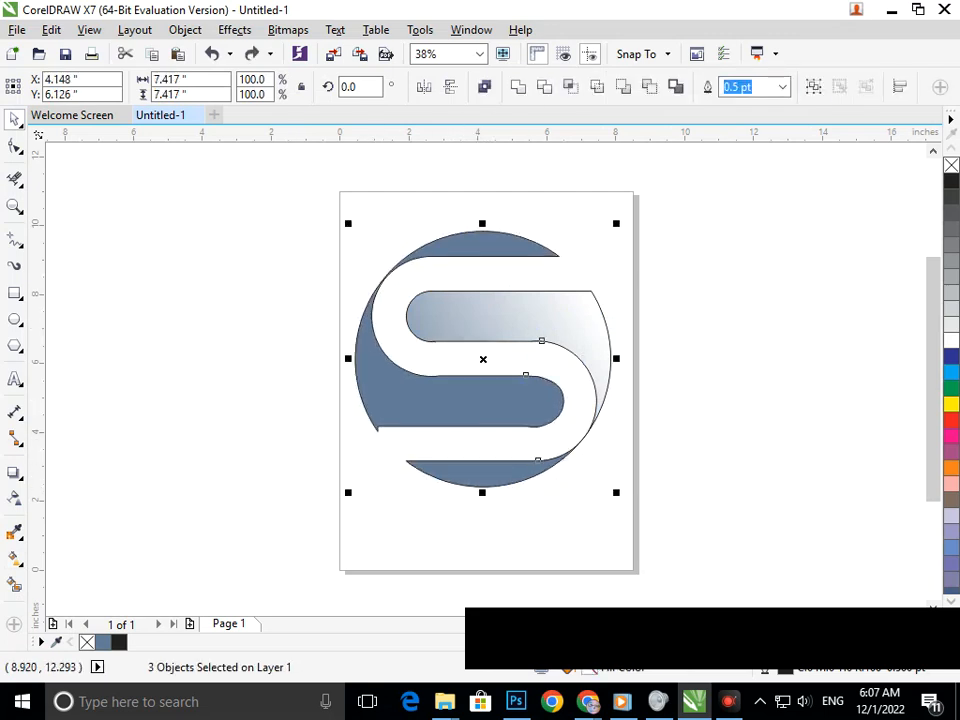
key(ctrl+g)
Shift the gradient's start point slightly right and its end point to the upper right corner of the right-hand region.
click(18, 562)
click(80, 557)
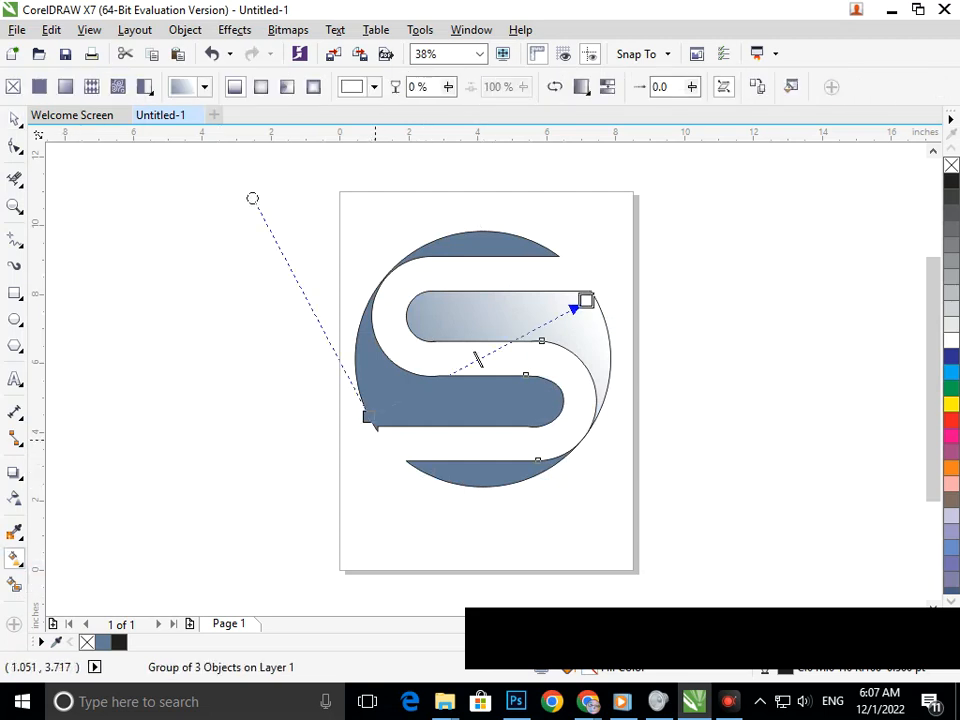
mouse_move(366, 416)
mouse_down()
mouse_move(531, 339)
mouse_move(424, 369)
mouse_move(377, 416)
mouse_up()
key(Escape)
click(380, 425)
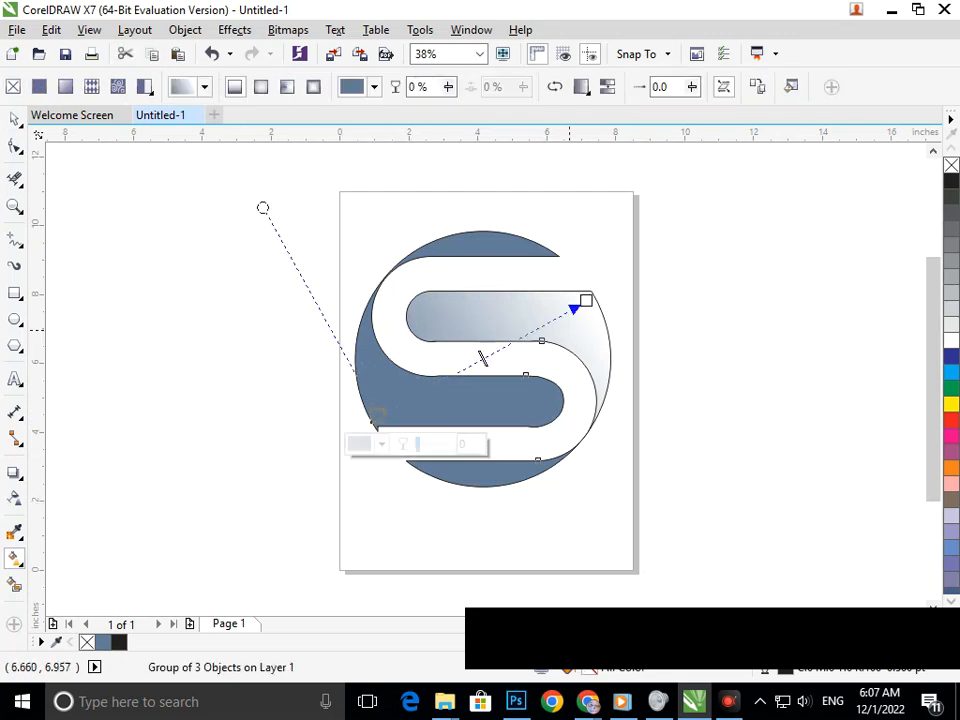
drag(585, 300, 589, 290)
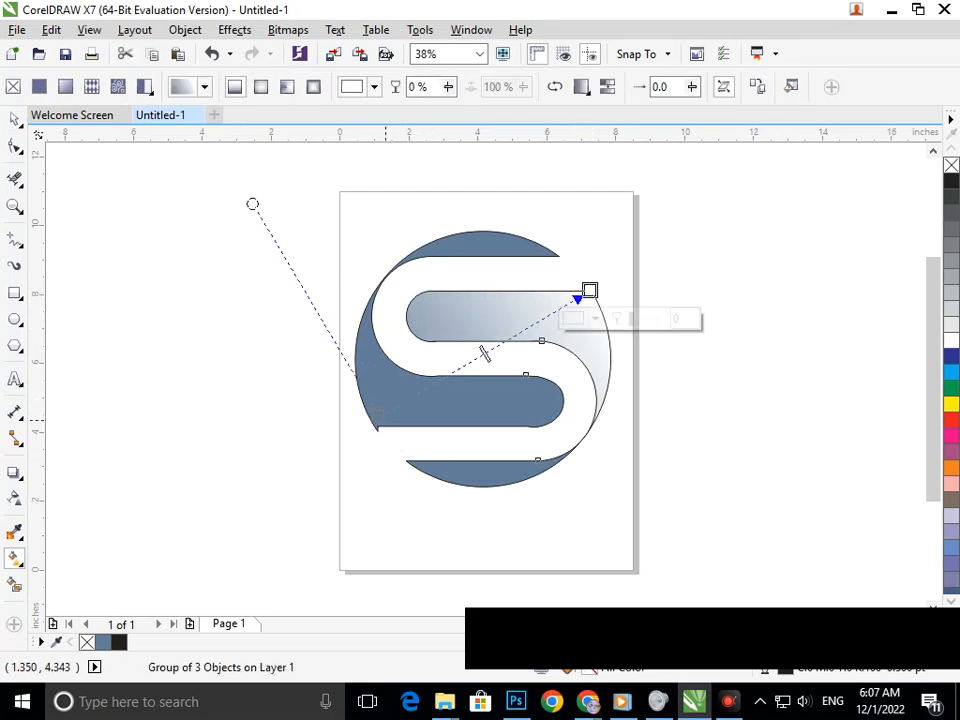
Set the start colour of the group's gradient to a brighter blue with C 78, M 50, Y 0.
click(377, 418)
click(366, 443)
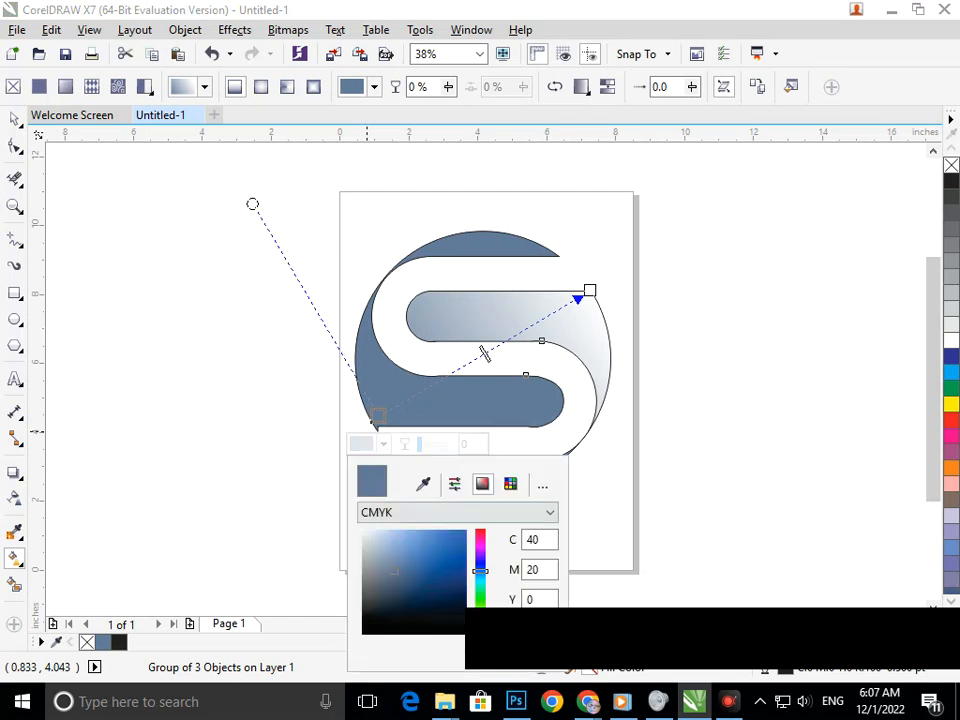
click(421, 535)
drag(421, 535, 425, 557)
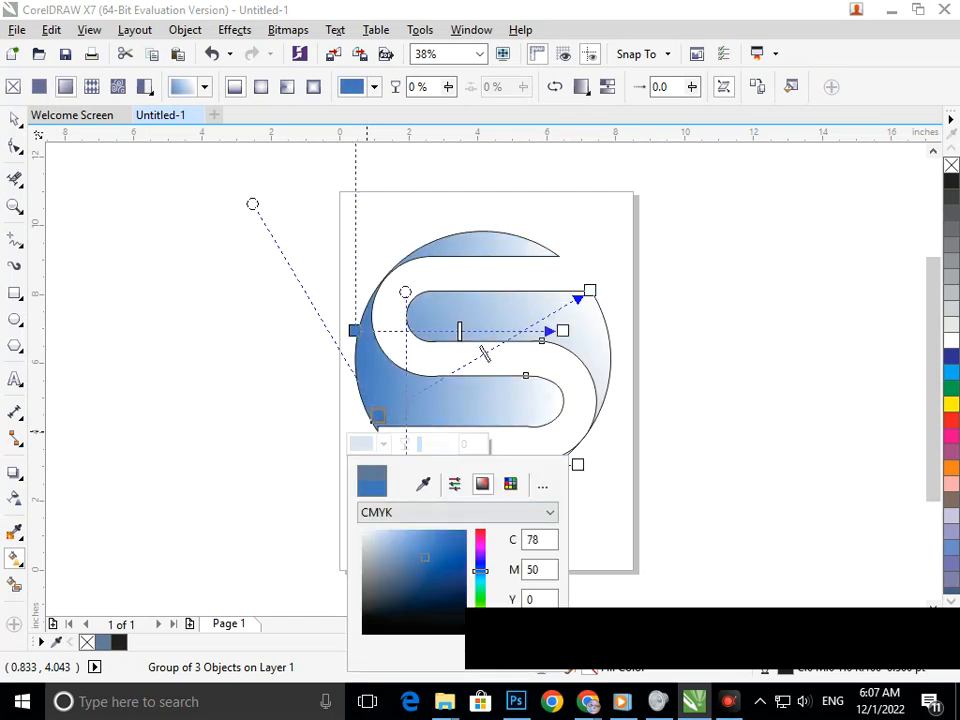
click(616, 415)
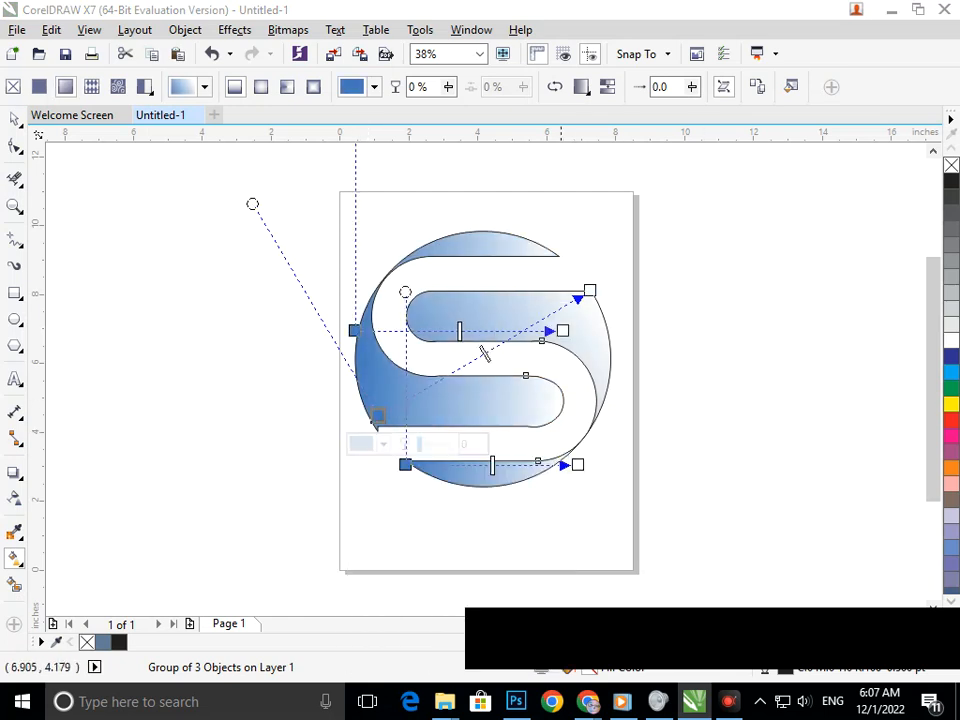
right_click(430, 359)
key(Escape)
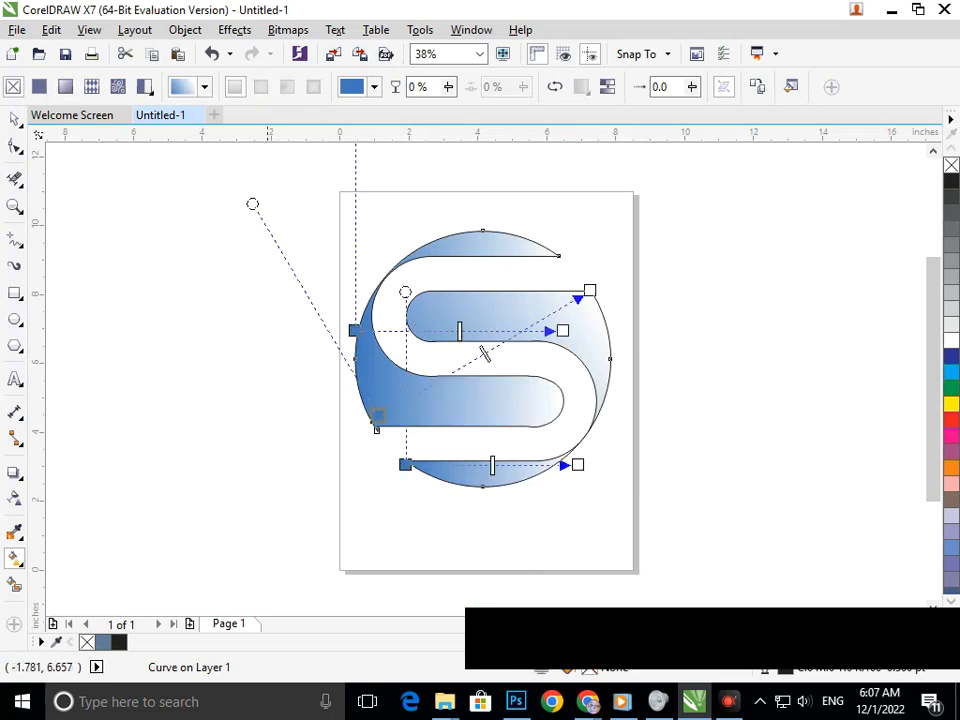
click(279, 334)
click(14, 119)
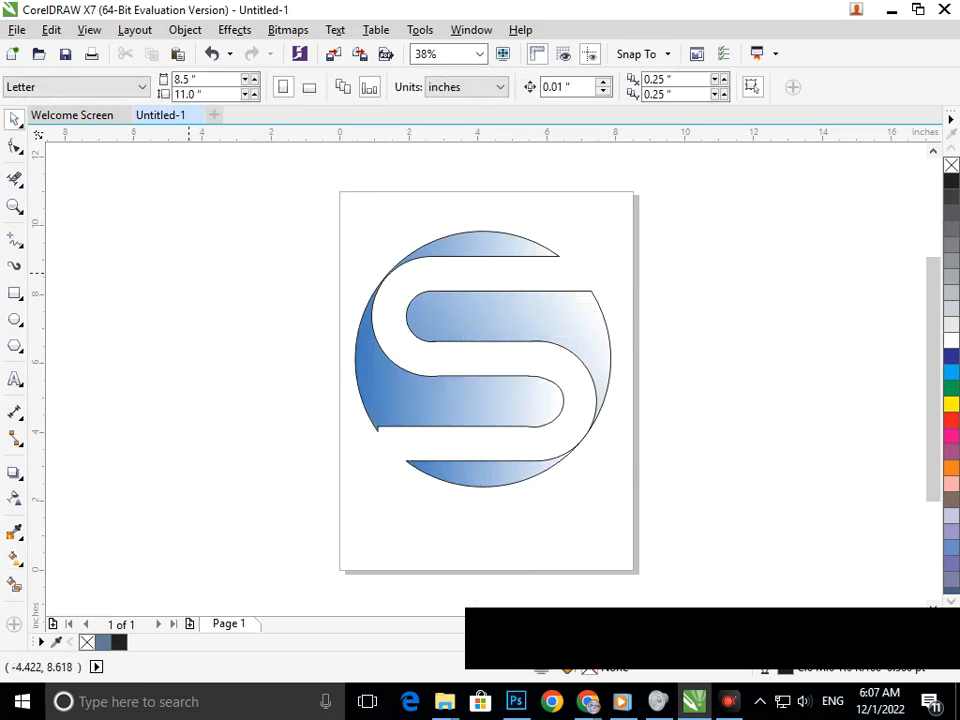
Select all the logo objects and move them up and left, mostly off the page.
scroll(313, 356, down, 1)
right_click(313, 356)
click(344, 261)
drag(344, 261, 640, 482)
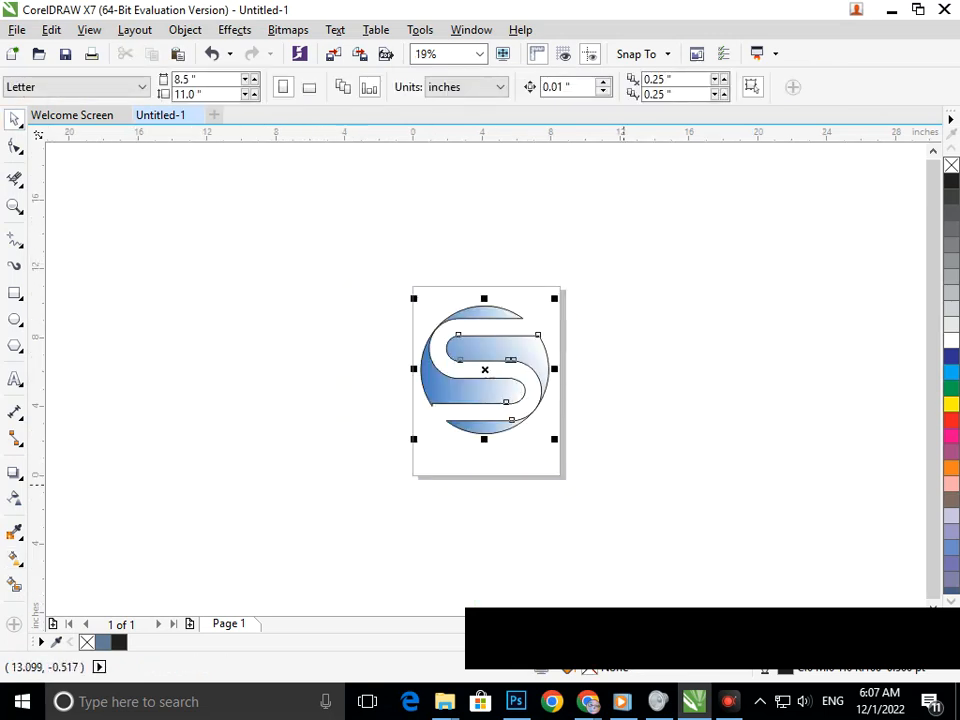
drag(492, 393, 369, 330)
click(363, 406)
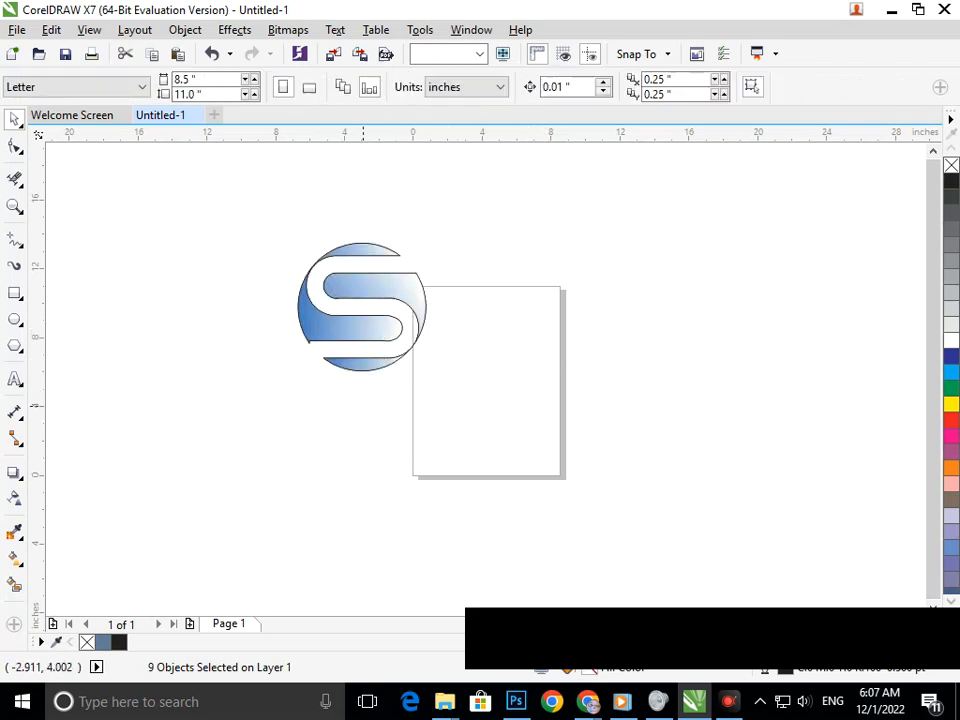
Try to select the corner node at the pointed lower-left tip of the logo with the Shape tool.
drag(267, 315, 416, 394)
key(F2)
drag(237, 254, 405, 352)
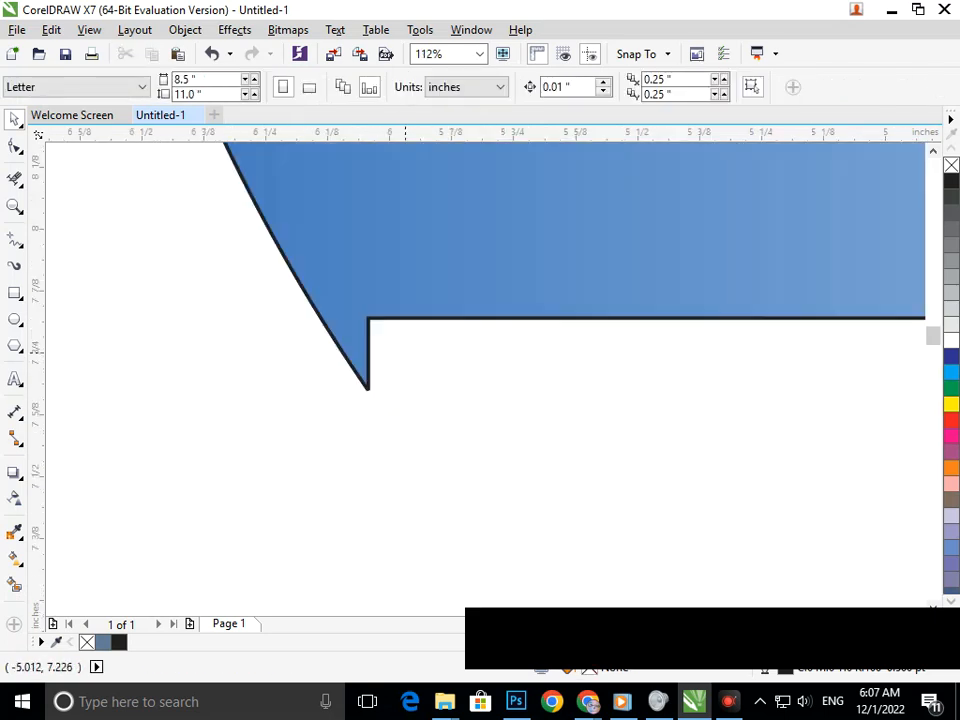
key(F10)
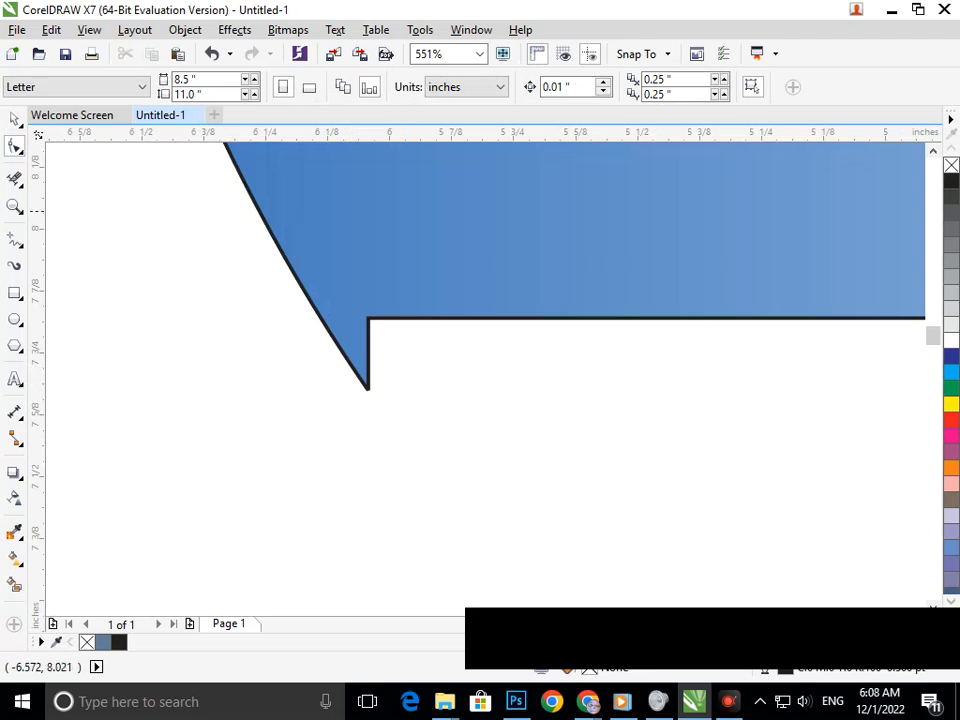
click(368, 388)
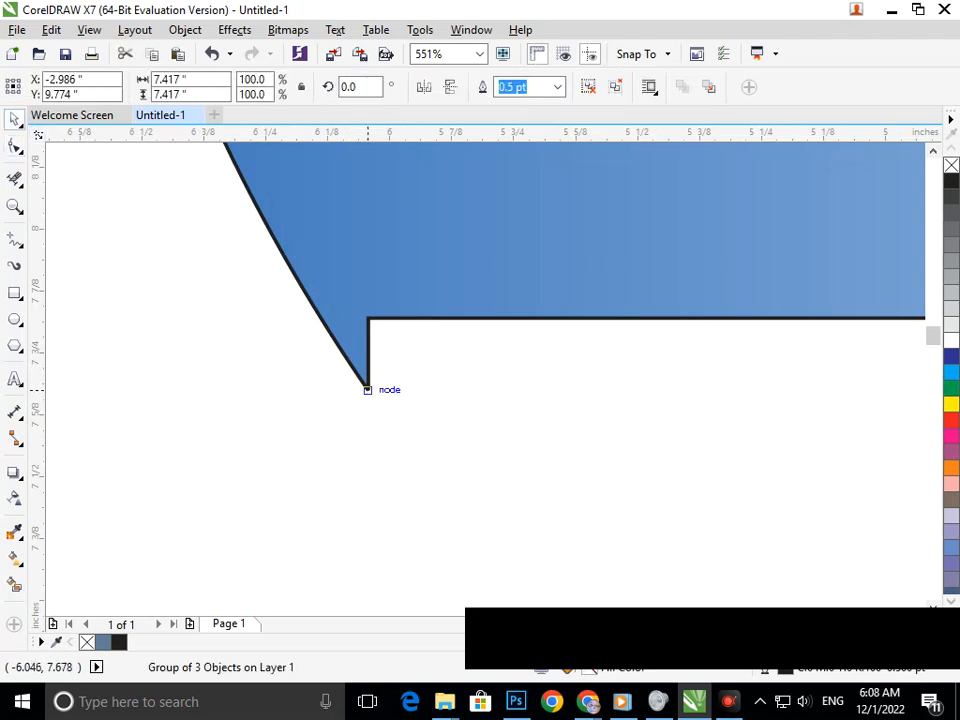
click(14, 146)
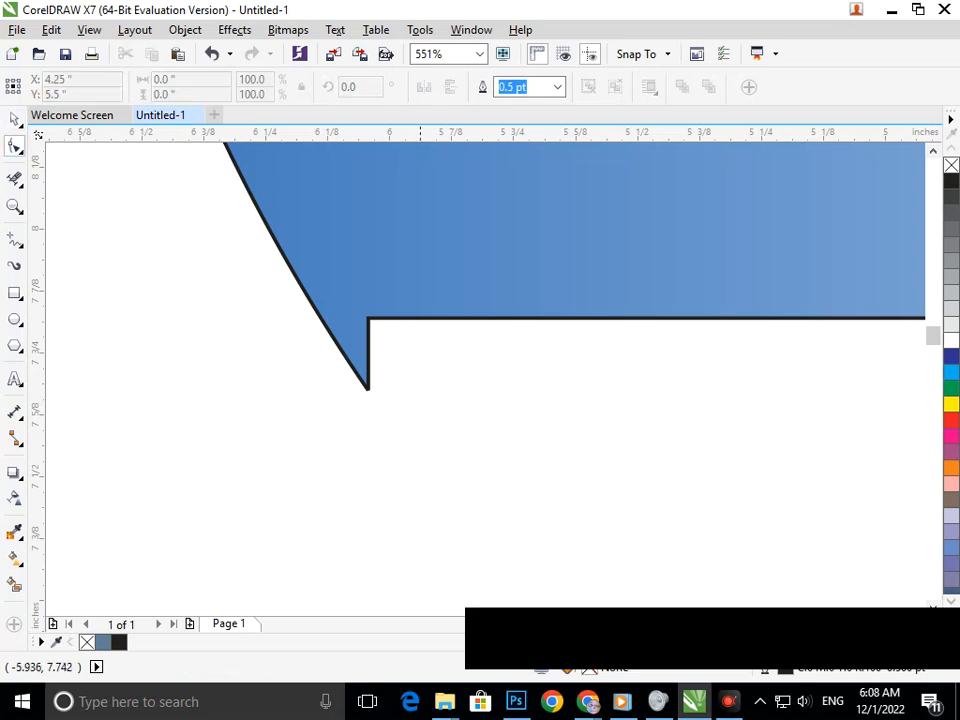
scroll(364, 478, down, 6)
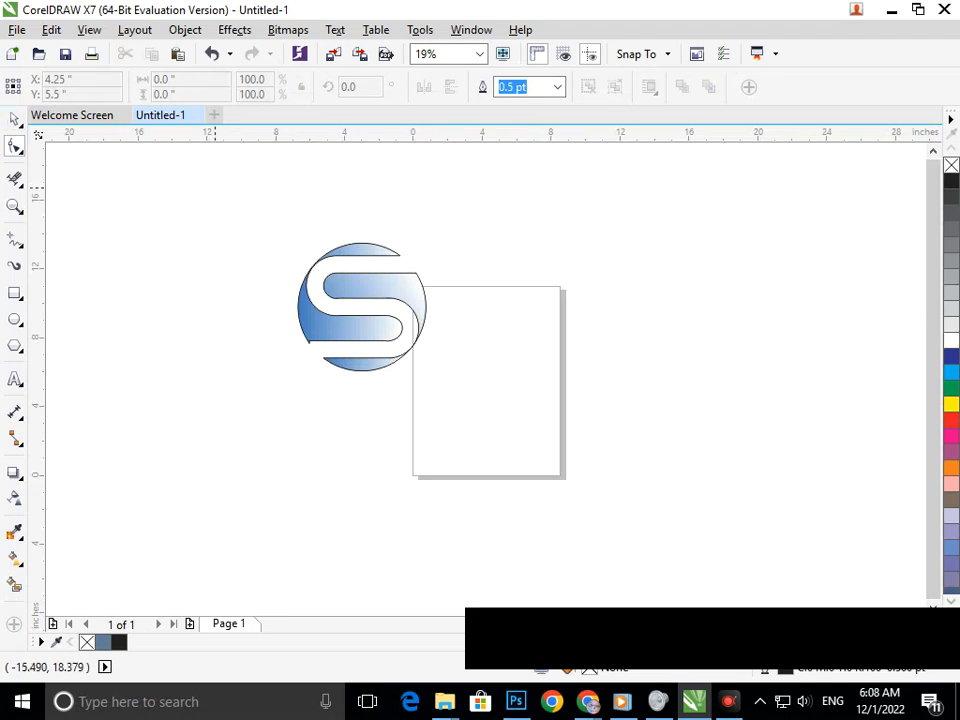
Select all the logo objects and move them up and left, completely clear of the page.
click(14, 119)
drag(204, 176, 598, 422)
drag(405, 300, 337, 271)
click(340, 354)
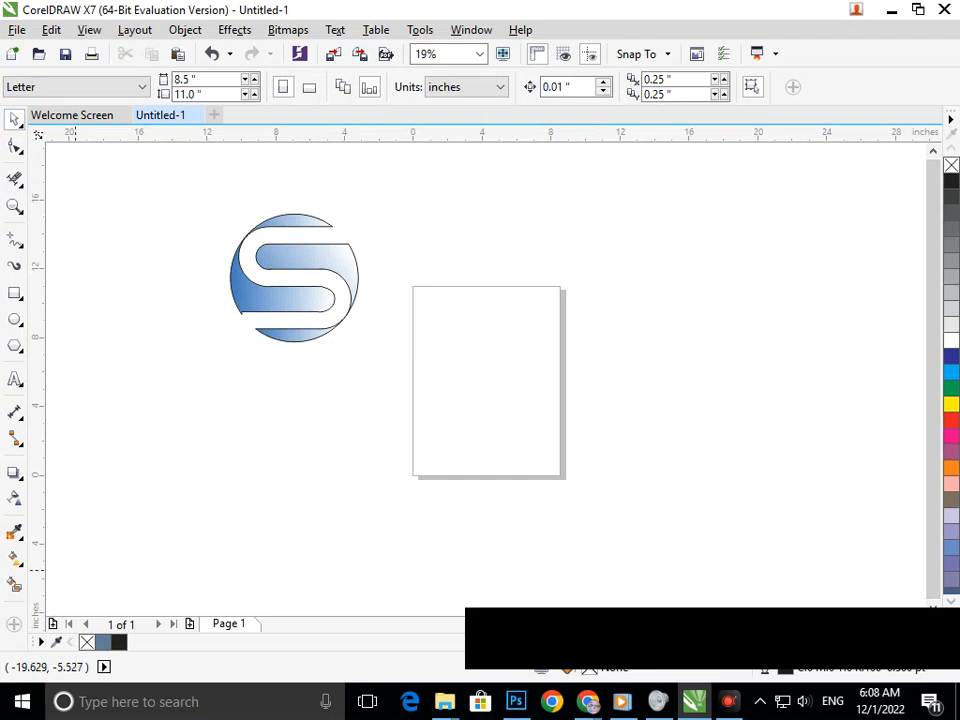
Select the gradient-filled group and move it straight down, clear of the S outline curves.
click(14, 558)
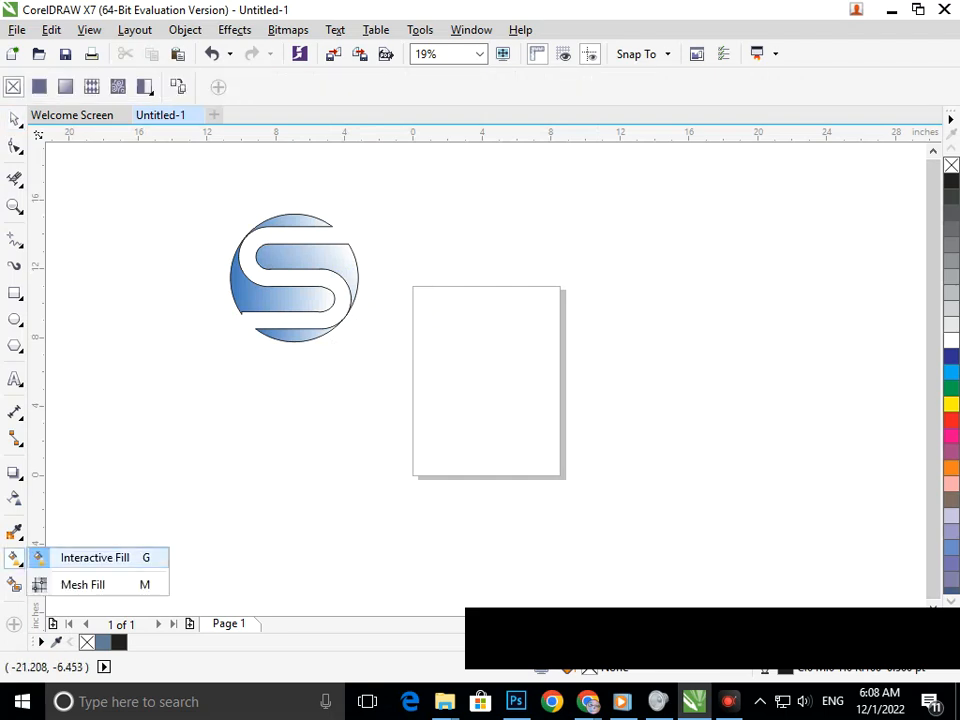
click(45, 557)
click(285, 278)
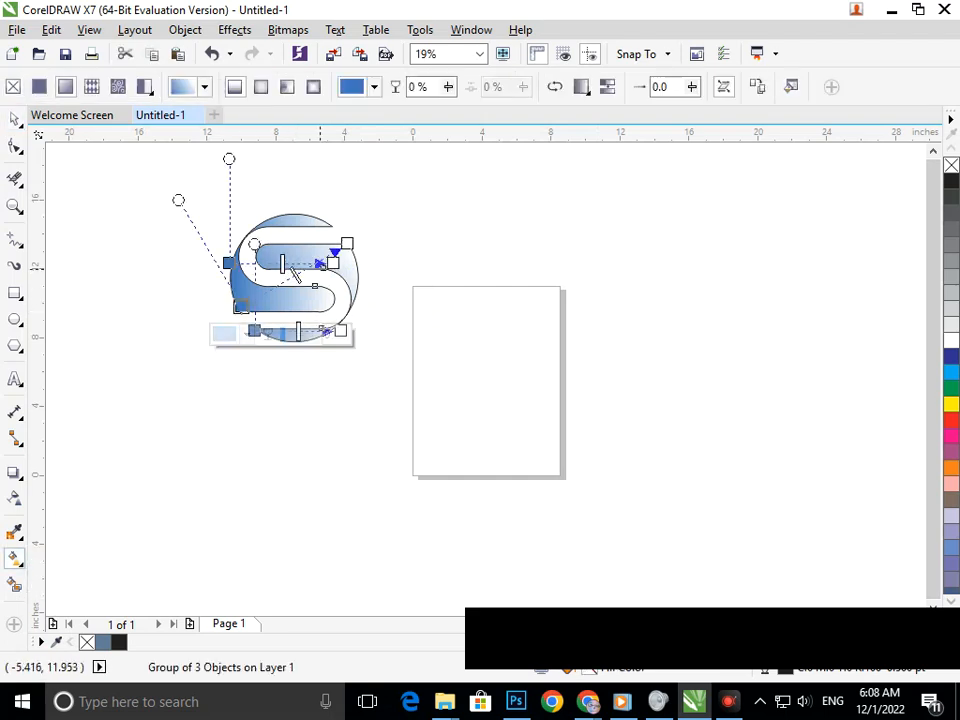
click(14, 119)
click(122, 351)
drag(269, 294, 285, 430)
click(363, 478)
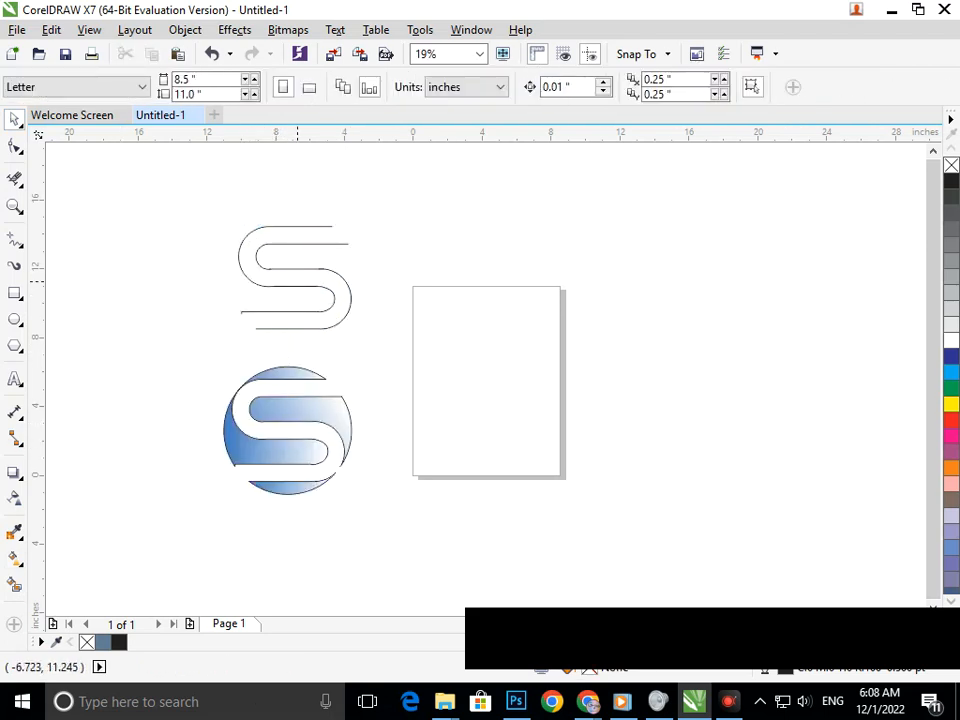
Select the separated S outline curves above the filled group and delete them.
double_click(296, 286)
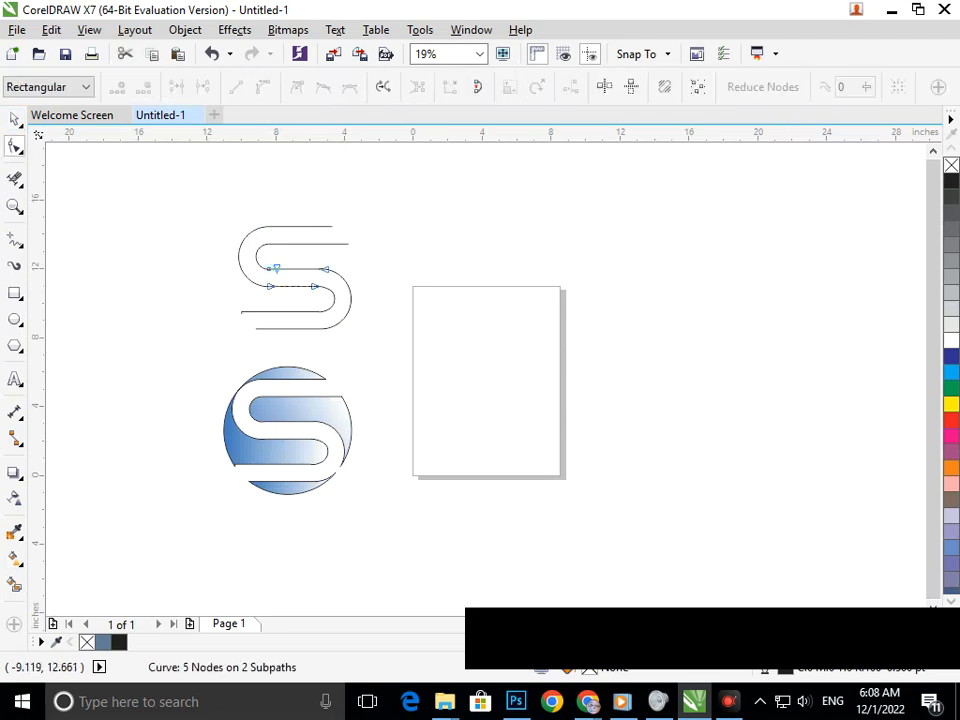
click(14, 119)
drag(139, 193, 446, 354)
key(Delete)
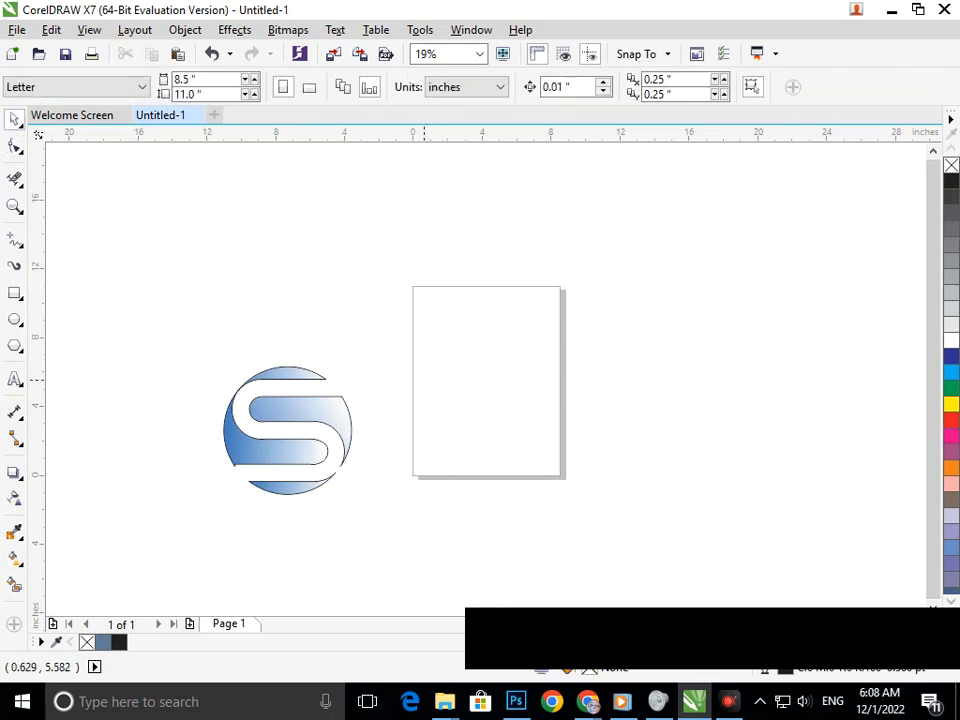
Move the filled group onto the middle of the page and try shifting it slightly upward.
drag(316, 411, 513, 375)
click(492, 519)
key(F2)
drag(354, 261, 628, 487)
drag(549, 365, 553, 347)
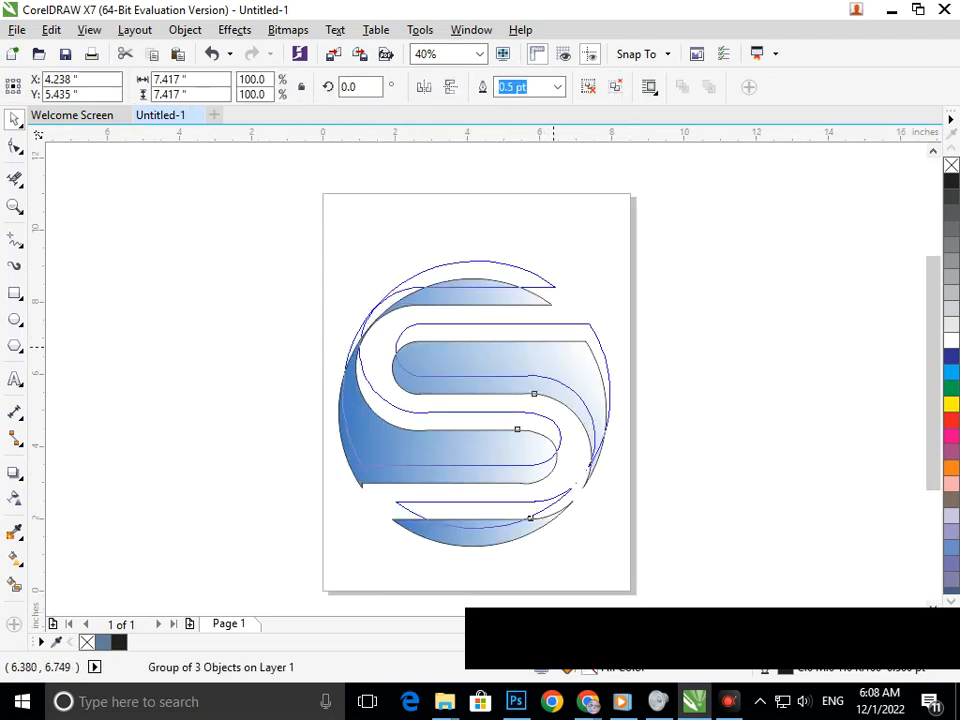
Undo the filled group's moves and the deletion of the S outline curves.
key(ctrl+z)
key(ctrl+z)
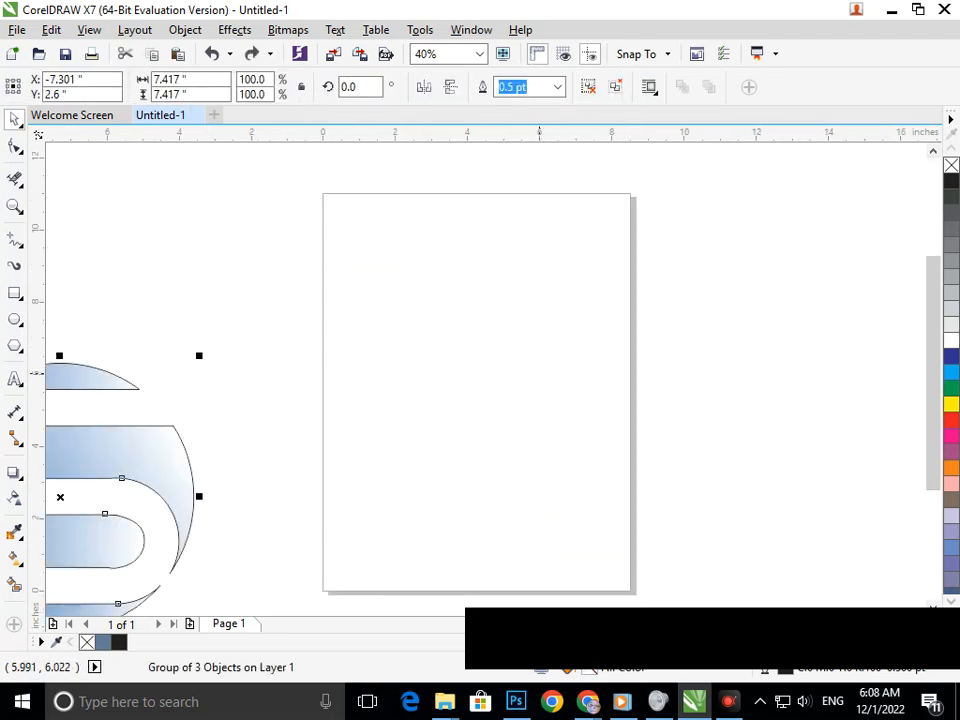
key(ctrl+z)
key(ctrl+z)
Select the whole logo with its outline curves and move it onto the middle of the page.
drag(249, 377, 321, 287)
key(F3)
drag(199, 193, 392, 336)
drag(310, 314, 476, 381)
click(499, 516)
drag(362, 274, 575, 445)
drag(486, 378, 507, 388)
click(519, 499)
key(F2)
drag(401, 266, 585, 494)
key(F3)
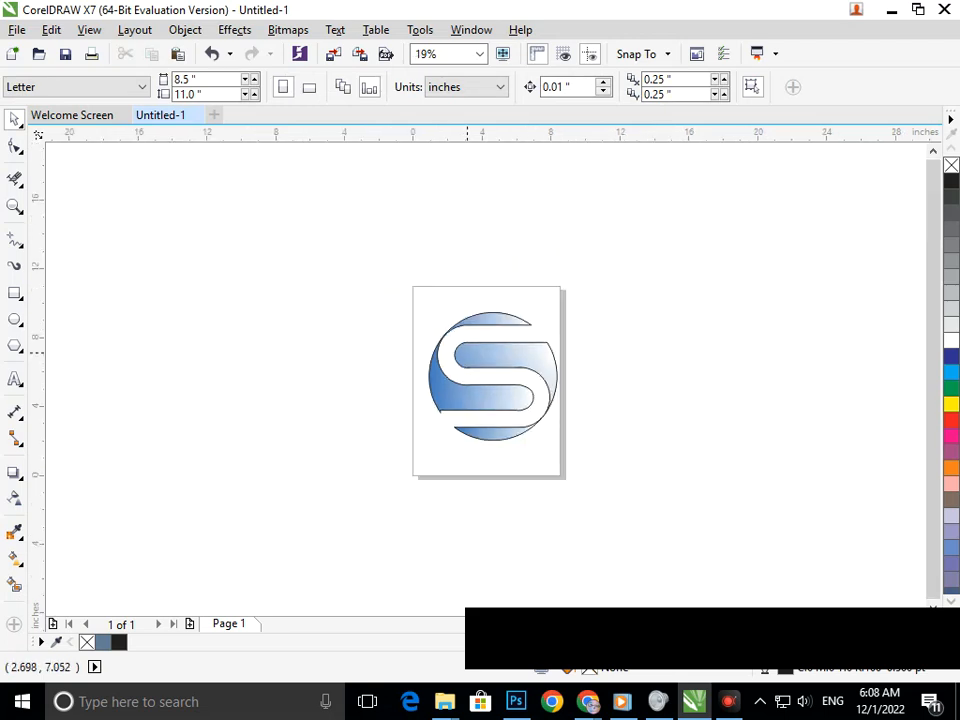
Use Interactive Fill on the group to pull the three regions' gradient start points, and one end point, outside the logo.
click(19, 536)
click(19, 562)
click(94, 557)
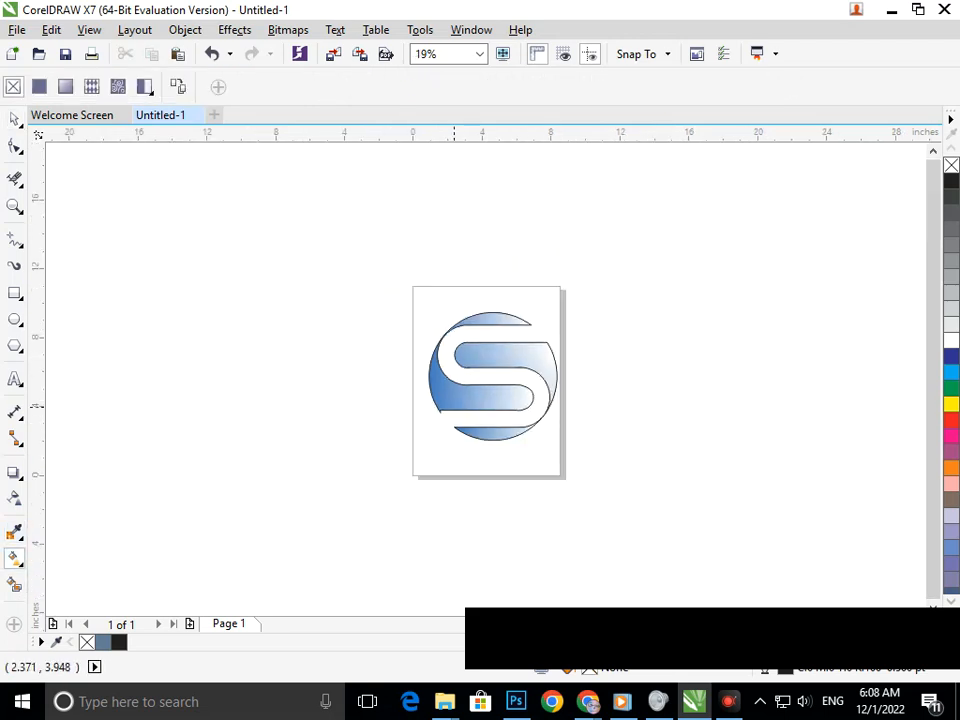
click(492, 372)
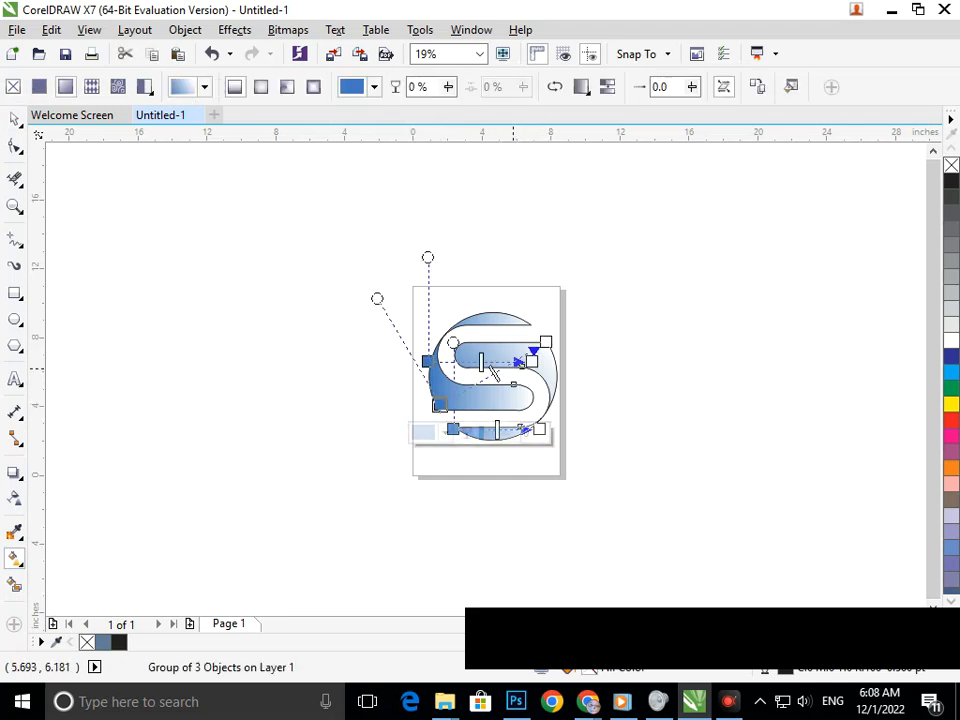
drag(531, 362, 381, 386)
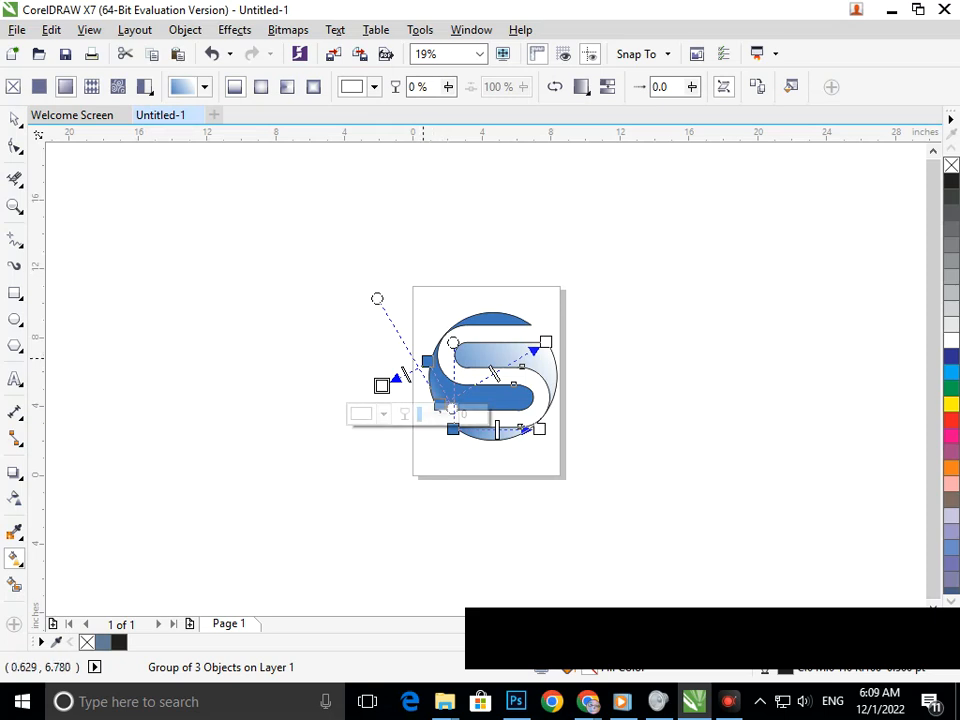
drag(421, 357, 264, 294)
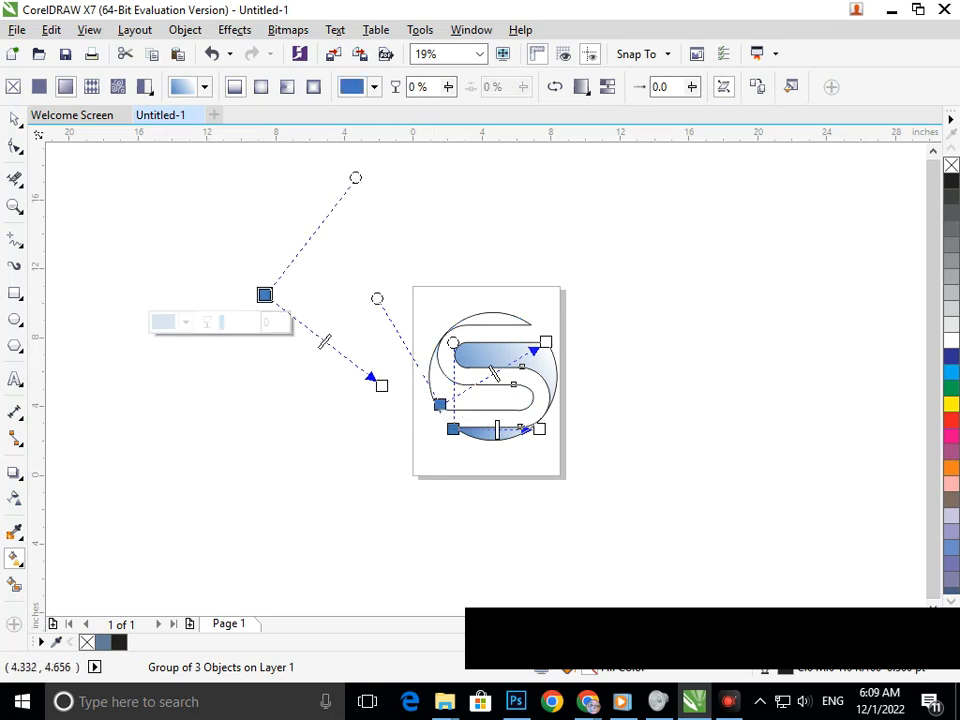
drag(440, 404, 376, 269)
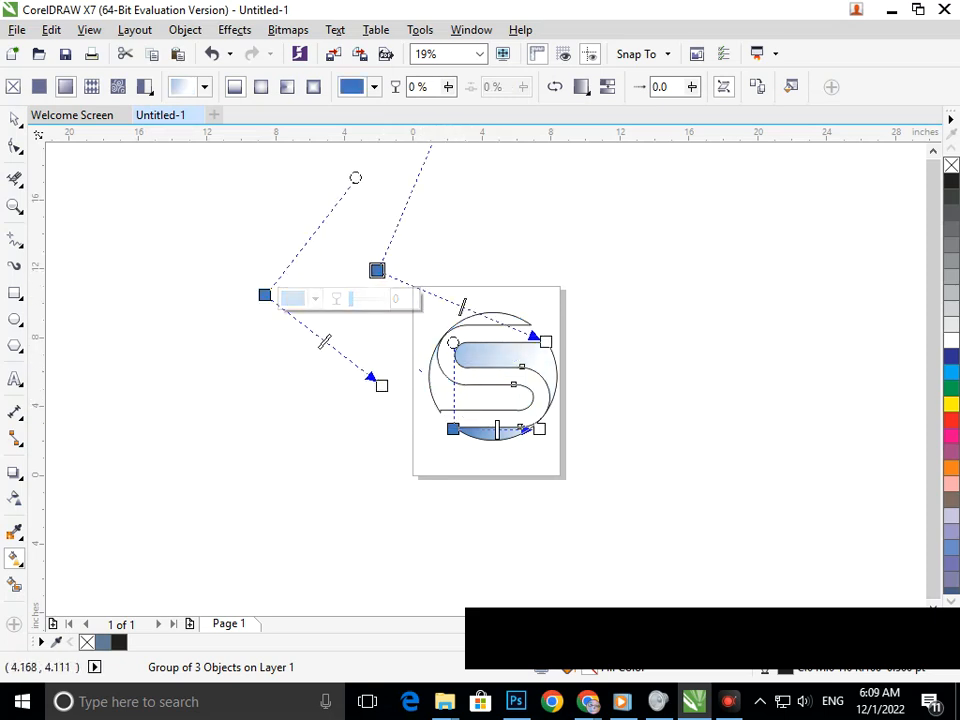
drag(453, 428, 284, 535)
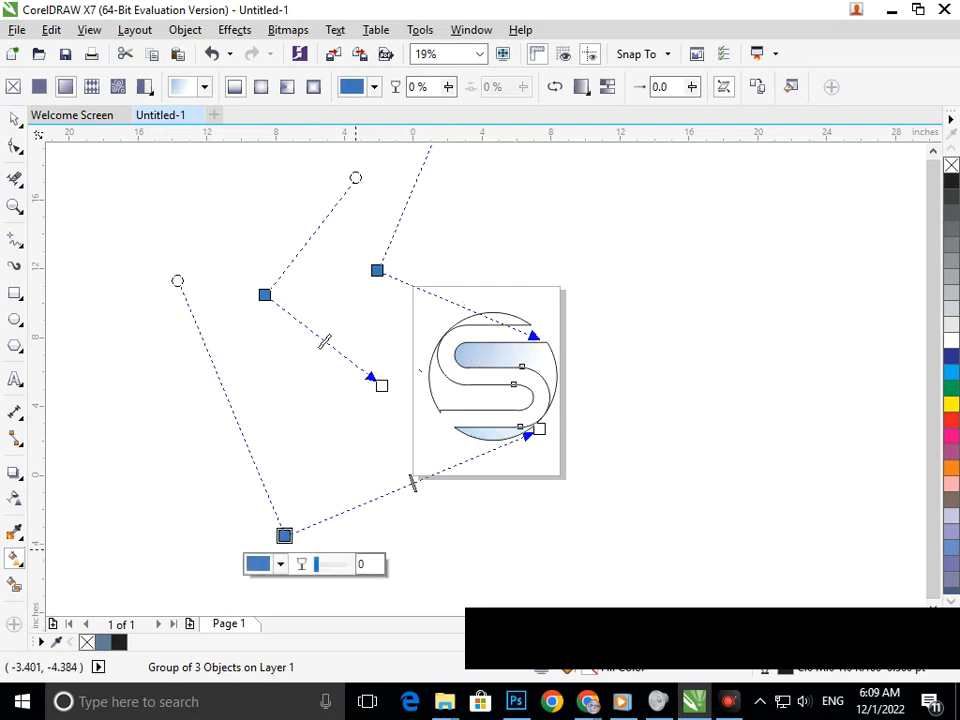
Refill the three logo regions with solid slate blue and a 0.5 pt outline using Smart Fill.
click(14, 119)
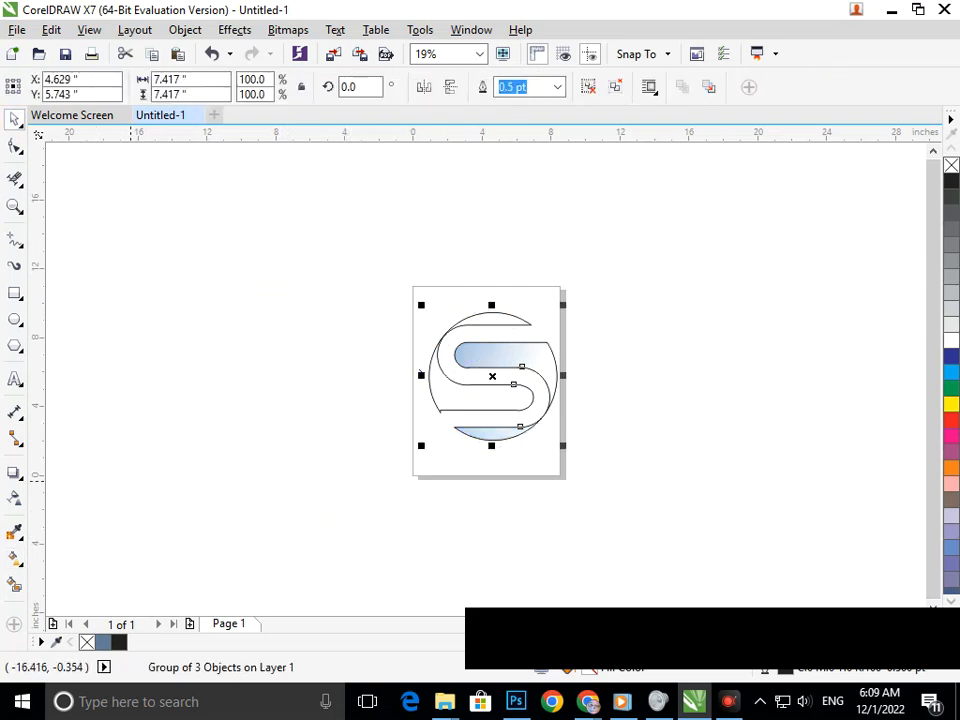
click(456, 398)
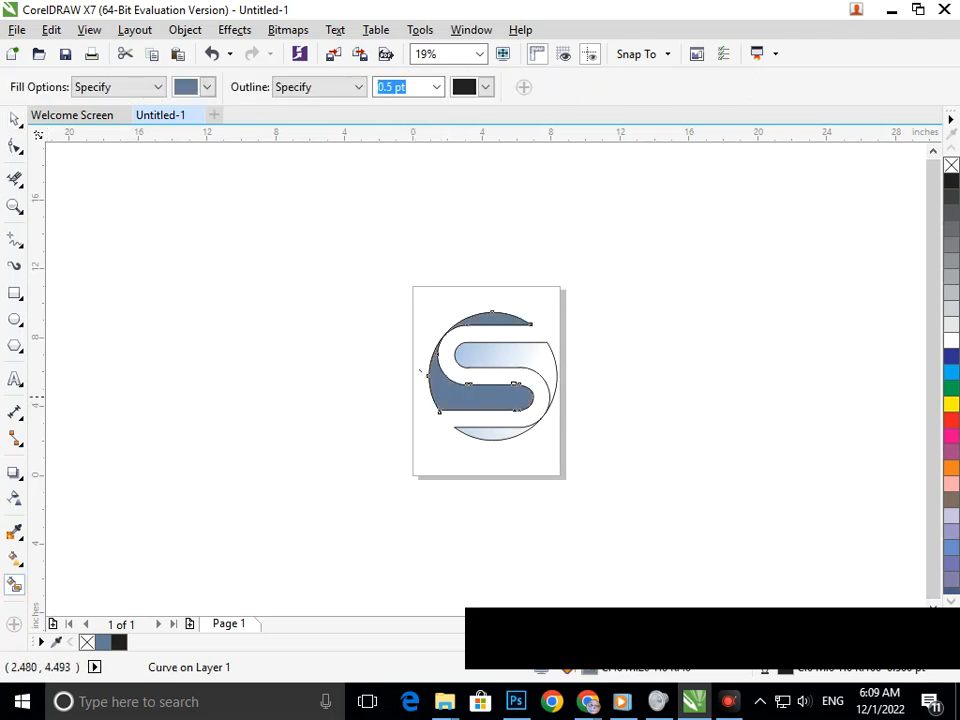
click(541, 363)
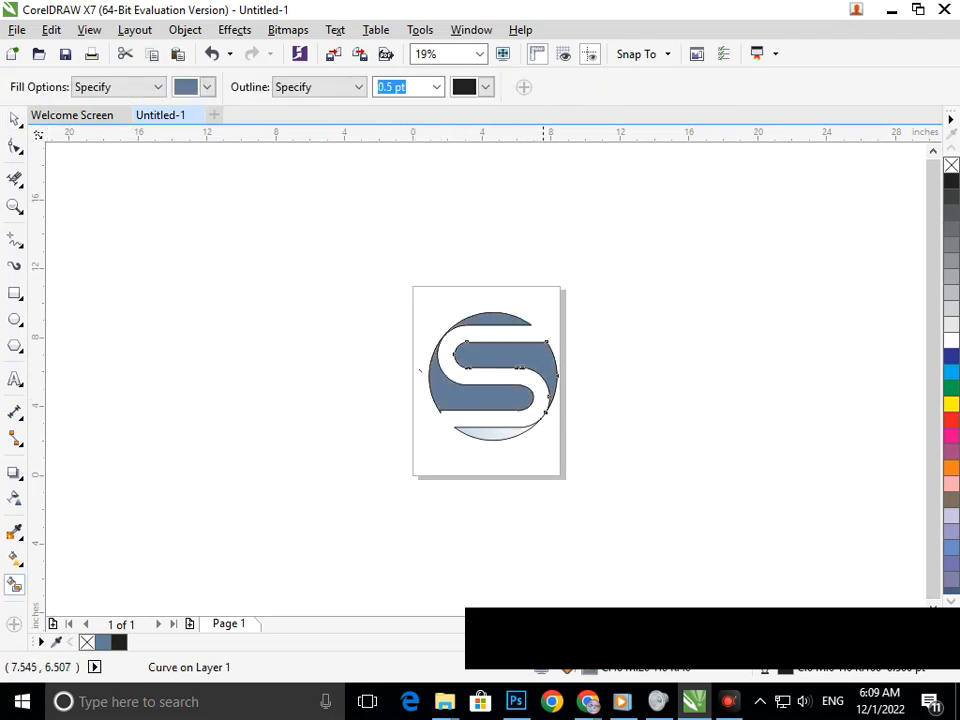
click(499, 433)
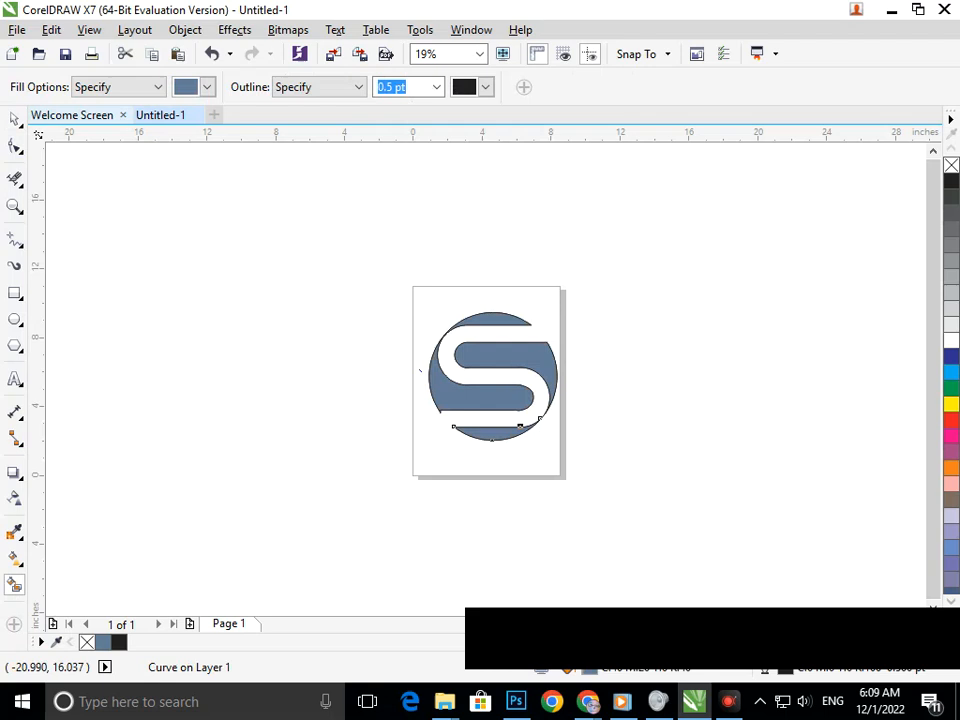
Select the three newly filled slate-blue regions and group them, undoing the trial move.
click(15, 119)
click(387, 394)
click(443, 397)
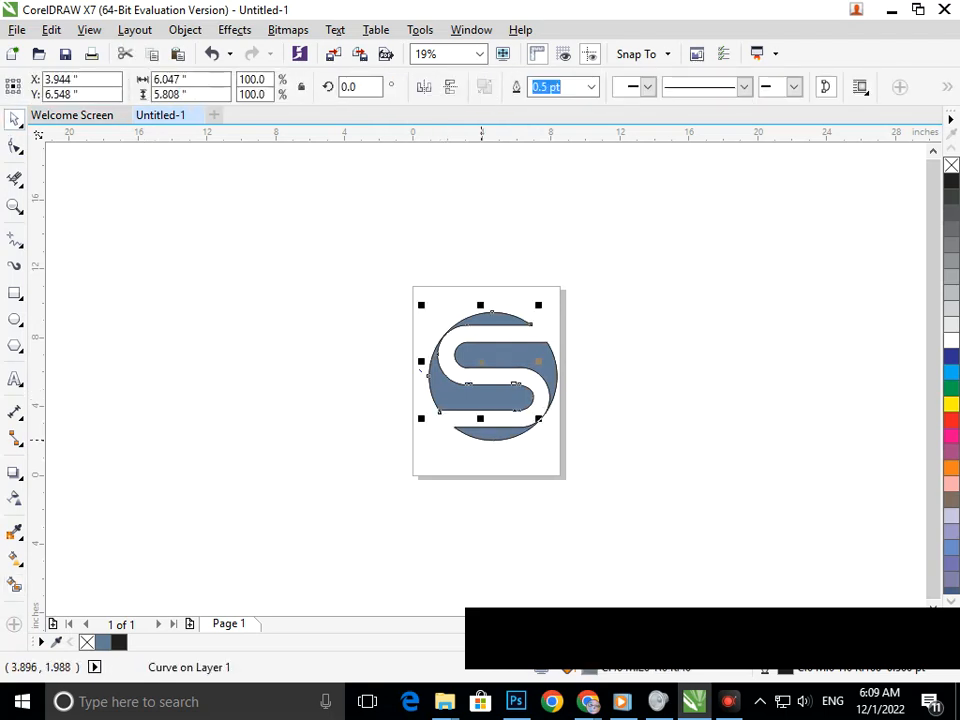
shift+click(478, 433)
shift+click(538, 348)
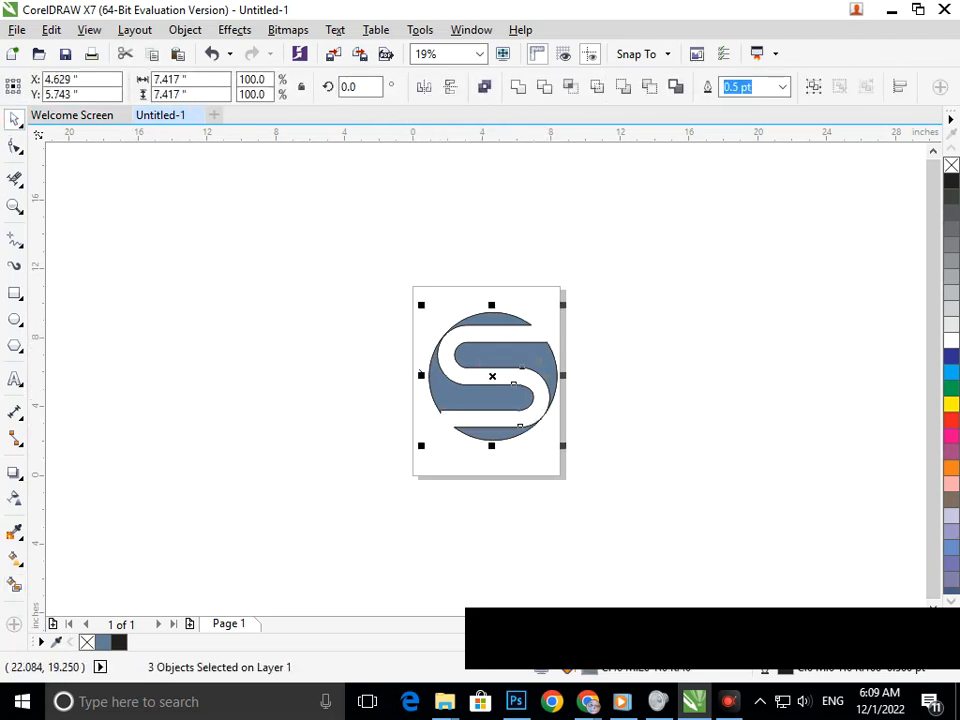
key(ctrl+g)
drag(494, 350, 334, 370)
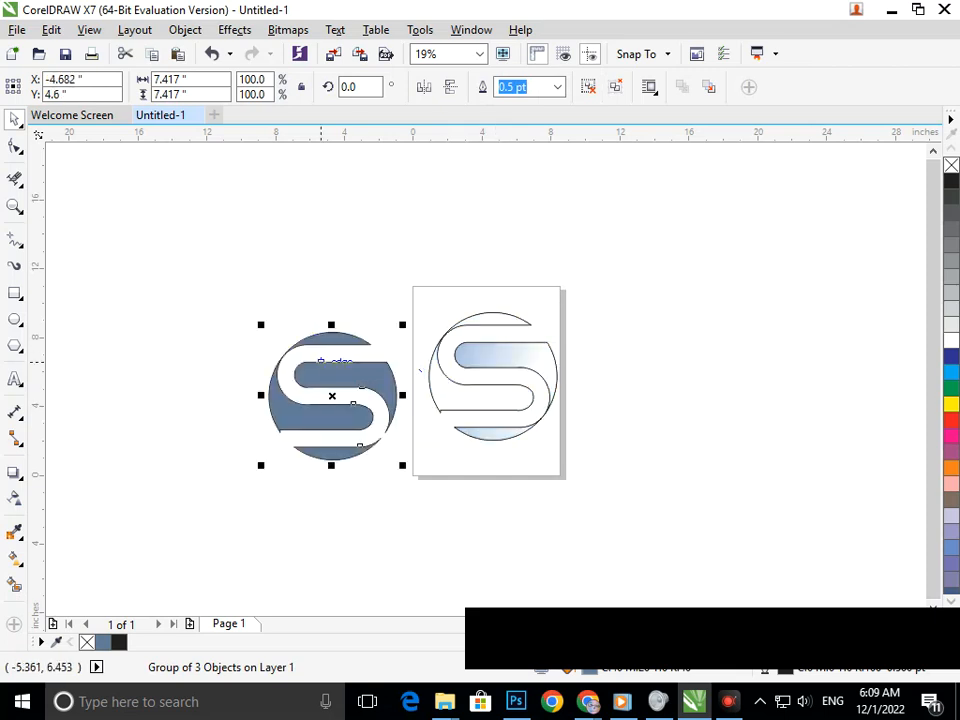
key(ctrl+z)
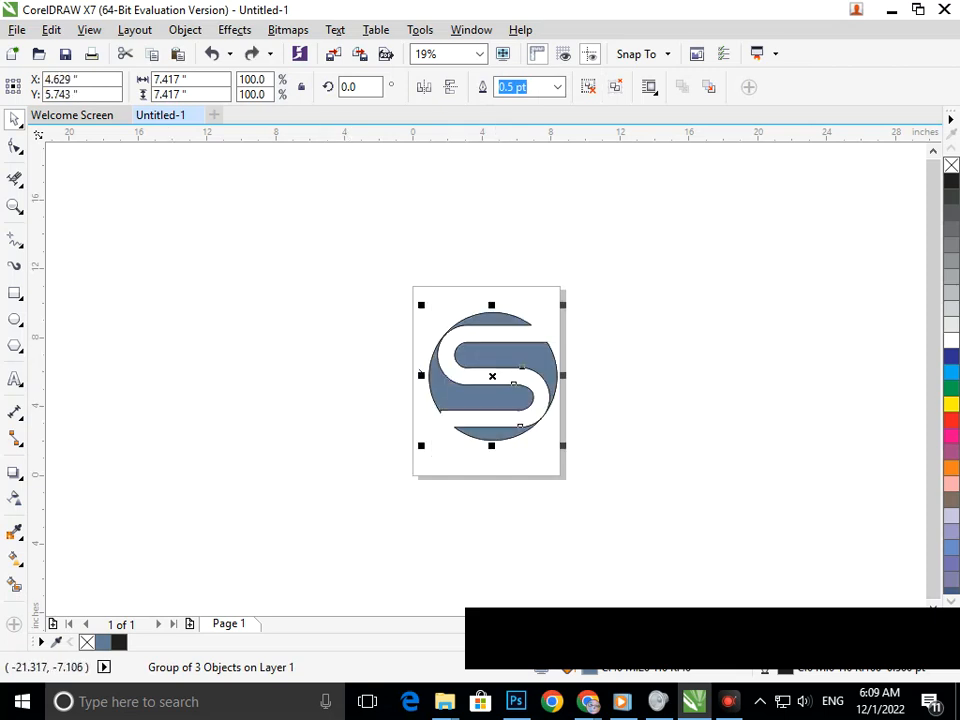
Apply a linear gradient across the new group from its lower-left edge to its upper-right edge.
click(15, 557)
click(94, 557)
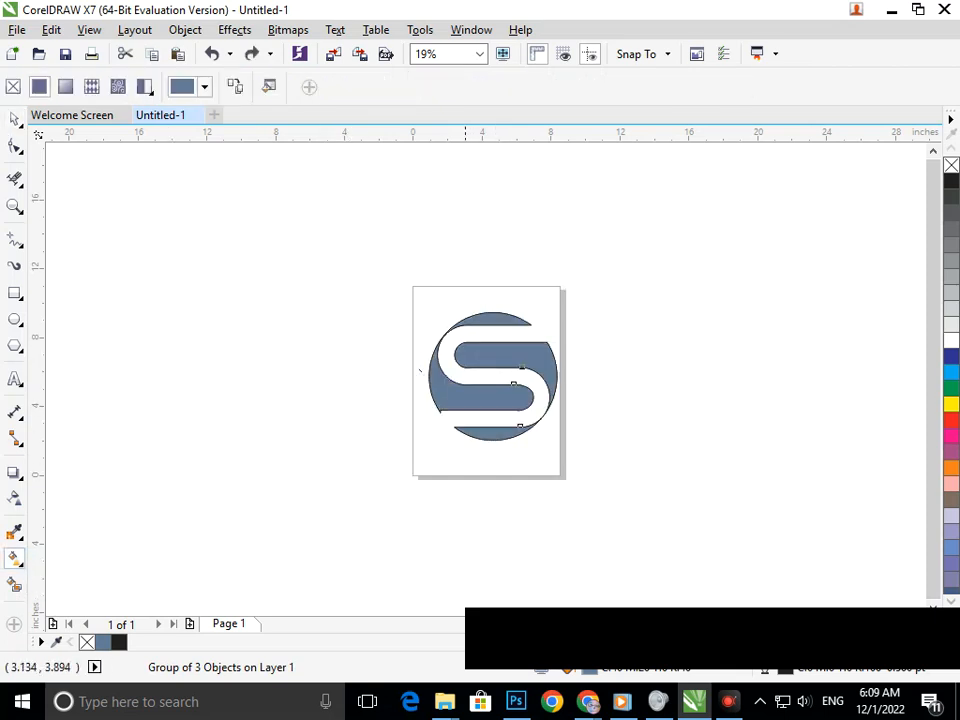
drag(434, 398, 548, 355)
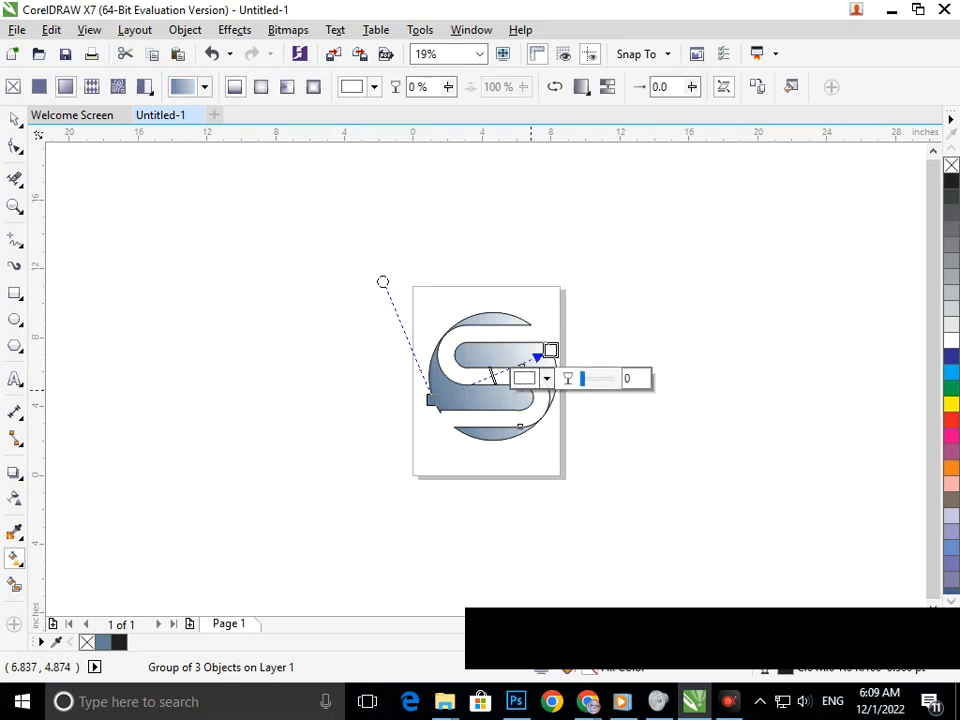
Set the start colour of the group's gradient to a brighter blue with C 75, M 45, Y 0.
click(432, 400)
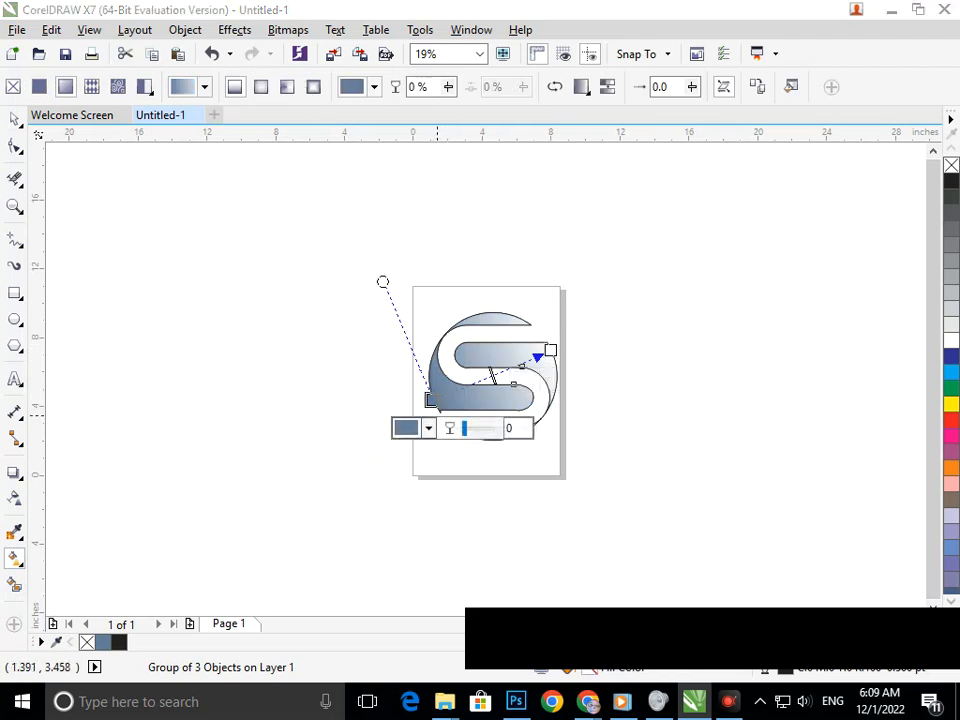
click(428, 428)
click(468, 538)
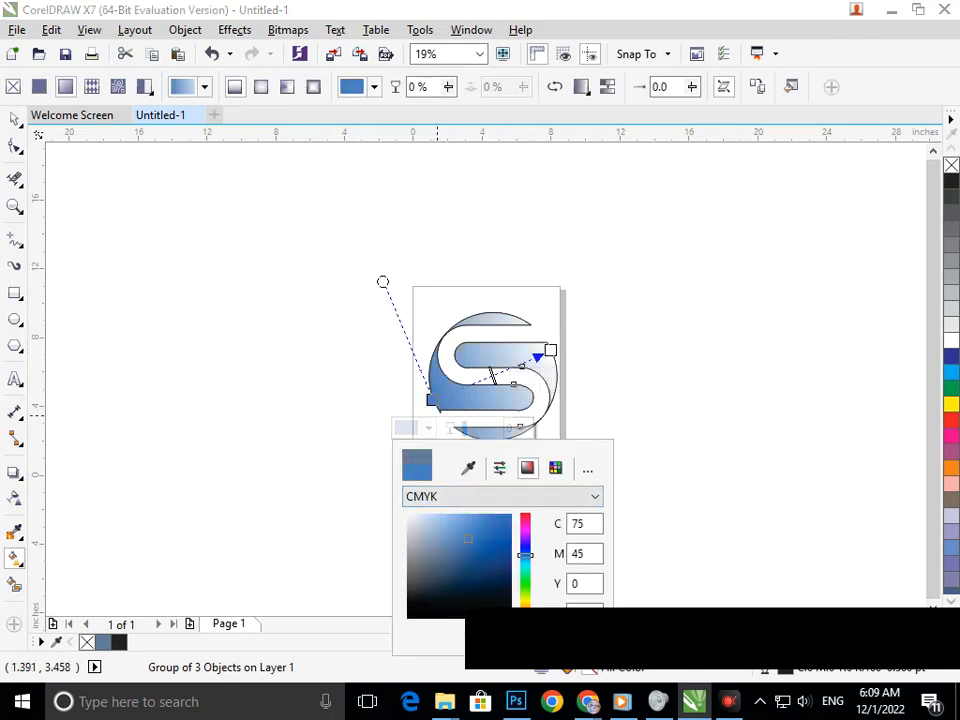
click(215, 338)
click(215, 338)
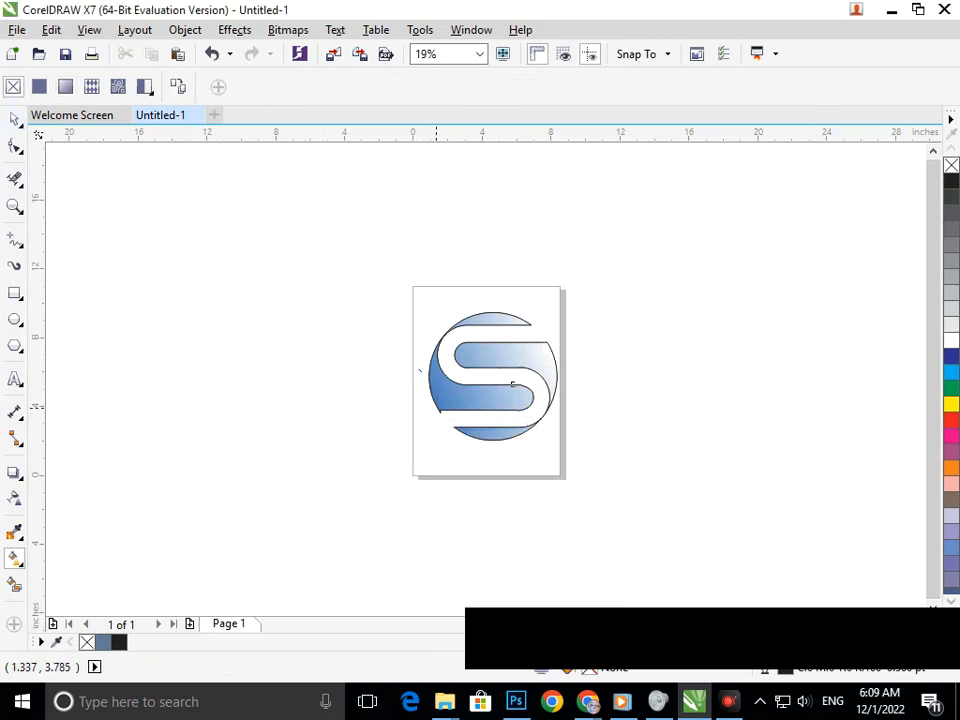
Set the end colour of the group's gradient to salmon red with R 235, G 117, B 117.
click(493, 377)
click(550, 351)
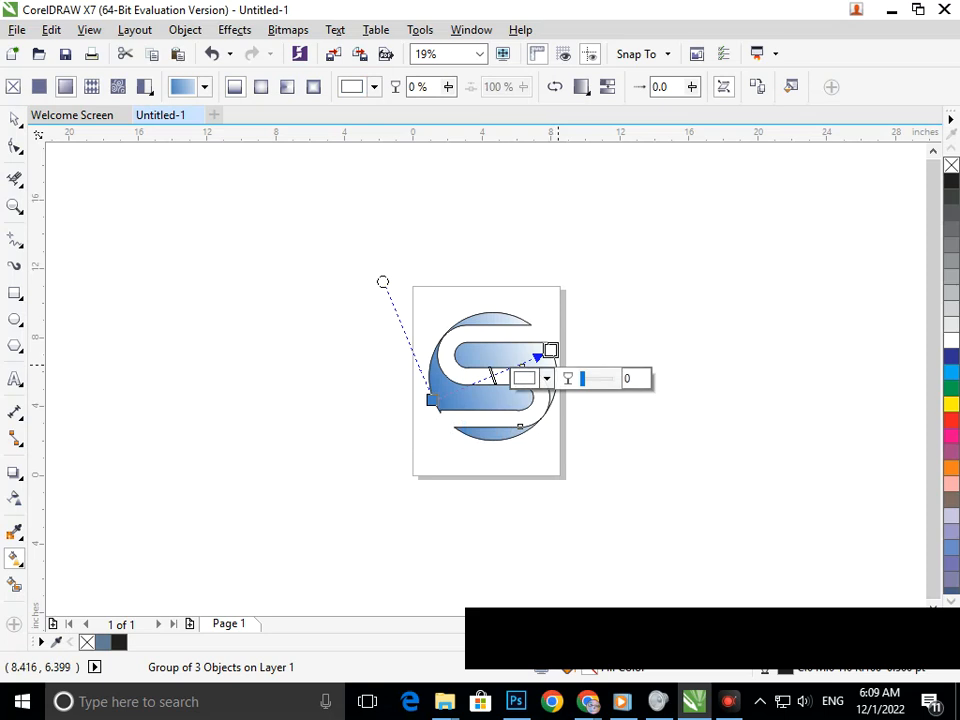
click(533, 378)
click(574, 469)
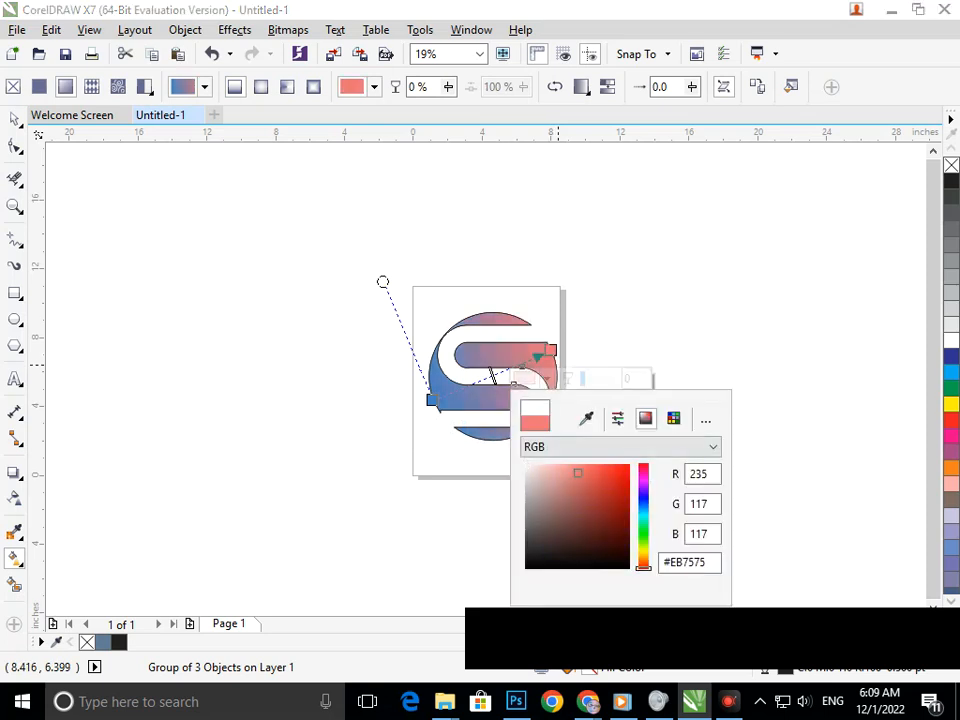
Try a light green end colour with R 129, G 230, B 169 on the group's gradient.
click(560, 473)
click(643, 526)
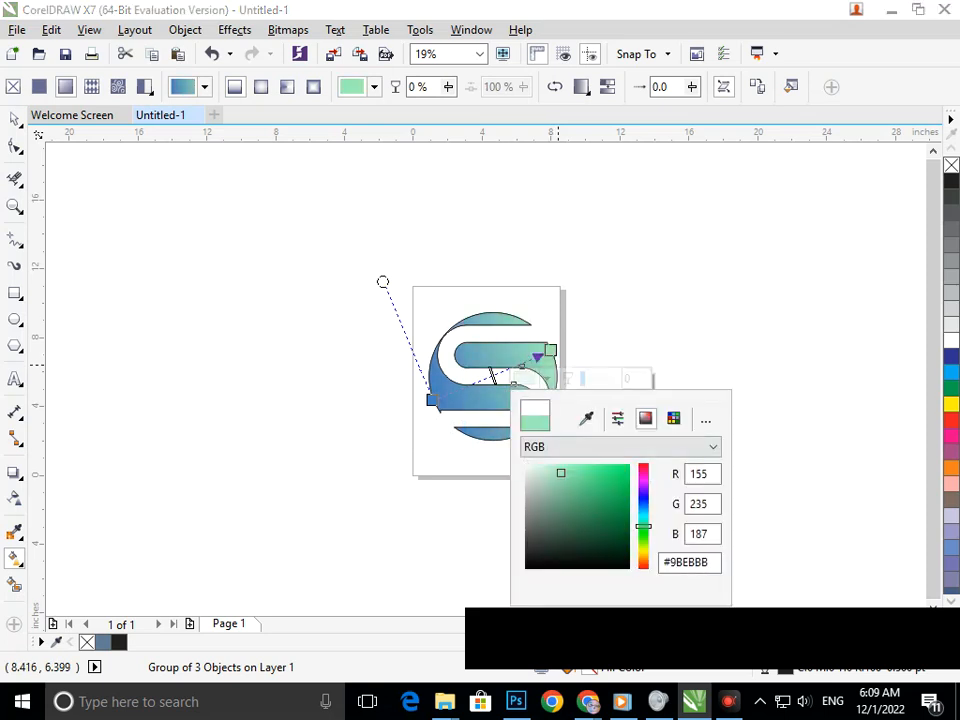
click(571, 474)
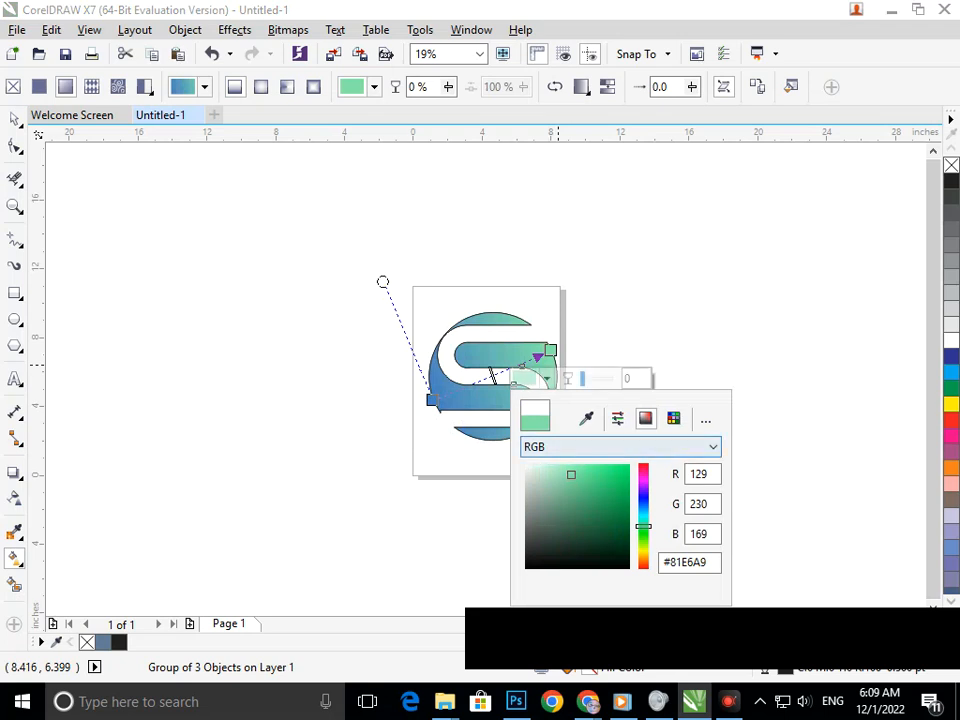
Try PANTONE solid coated reds as the gradient's end colour, settling on pink with C 0, M 52, Y 7.
click(673, 418)
click(668, 494)
click(586, 490)
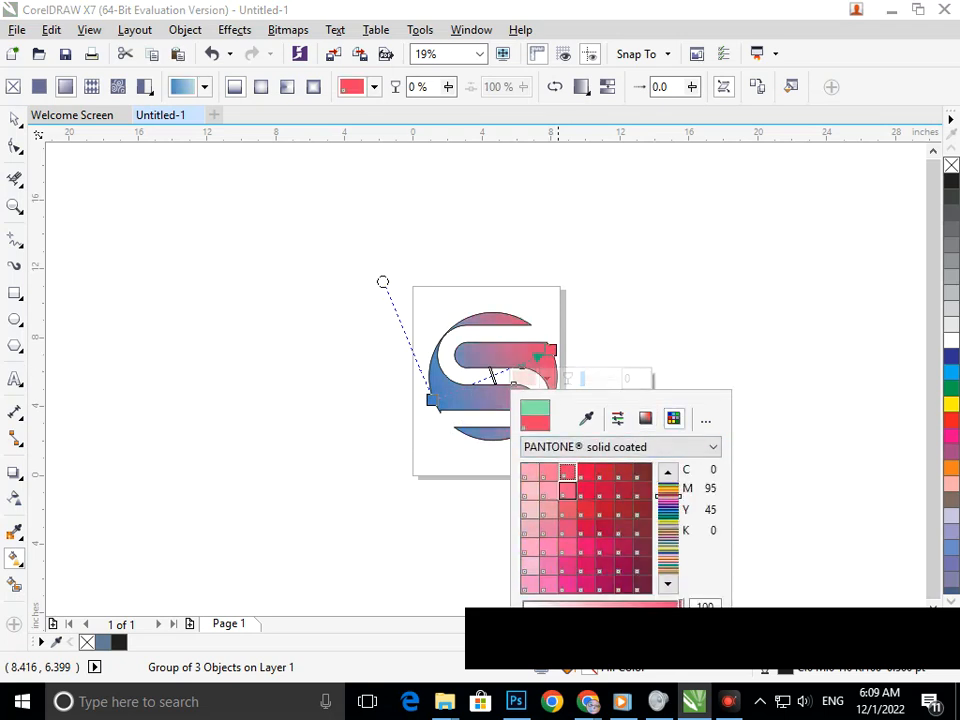
click(548, 472)
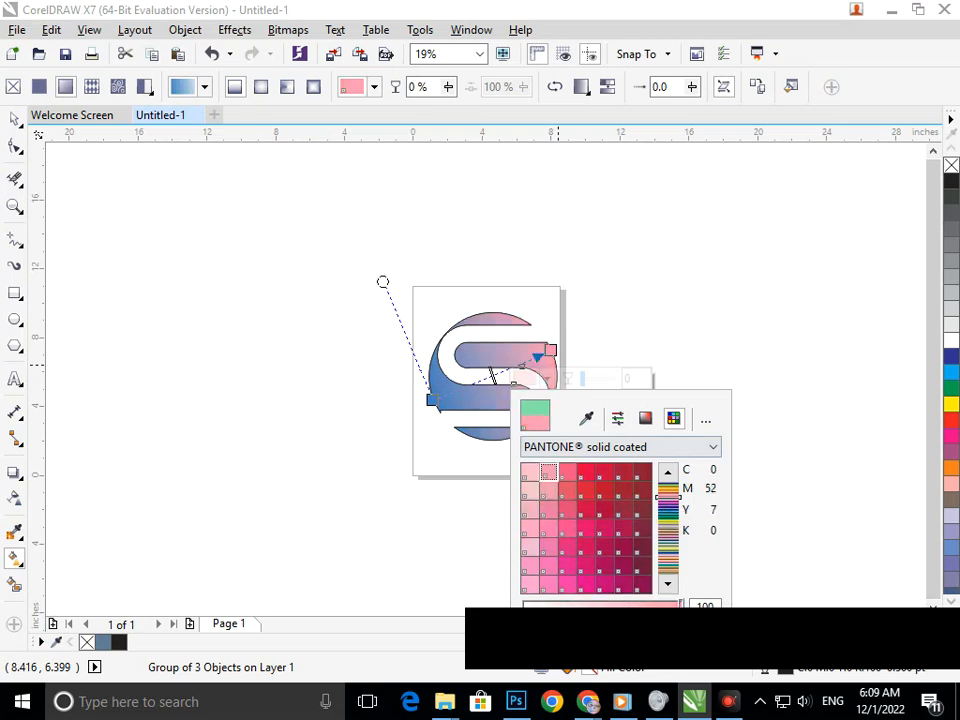
Try muted red CMYK shades and a green with C 71, M 0, Y 78 as the gradient's end colour.
click(645, 418)
click(563, 489)
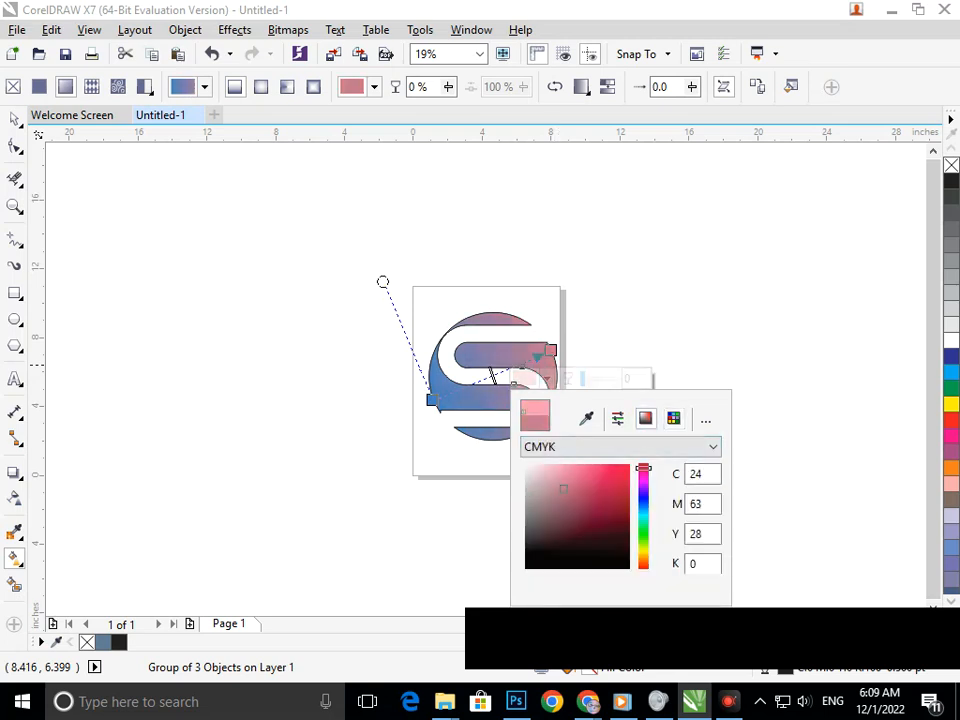
click(574, 479)
click(579, 507)
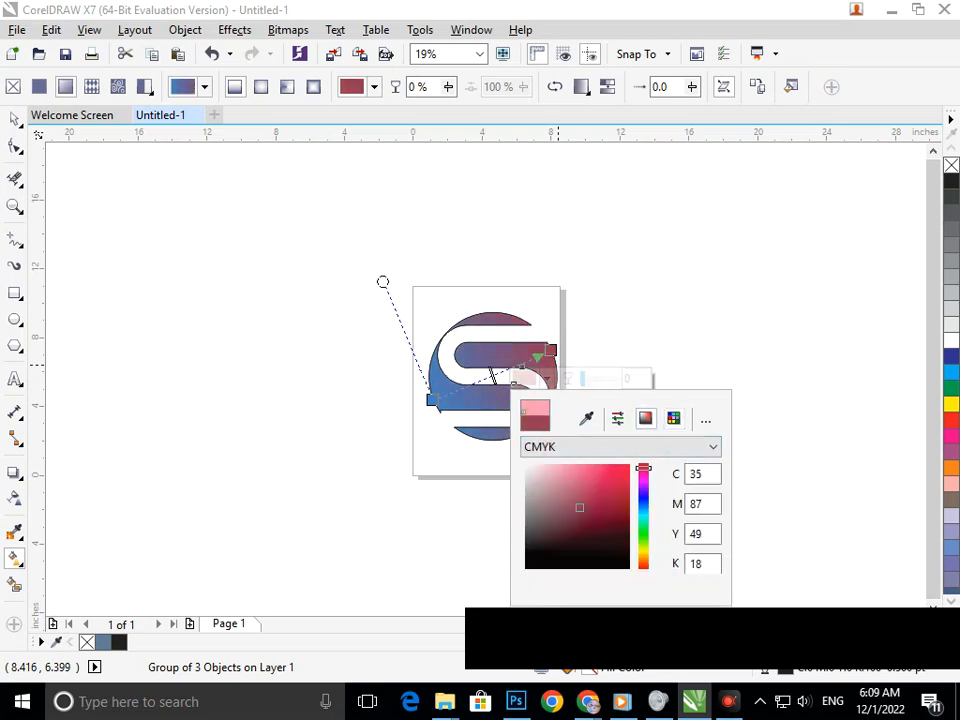
mouse_move(579, 507)
mouse_down()
mouse_move(596, 488)
mouse_move(643, 526)
mouse_up()
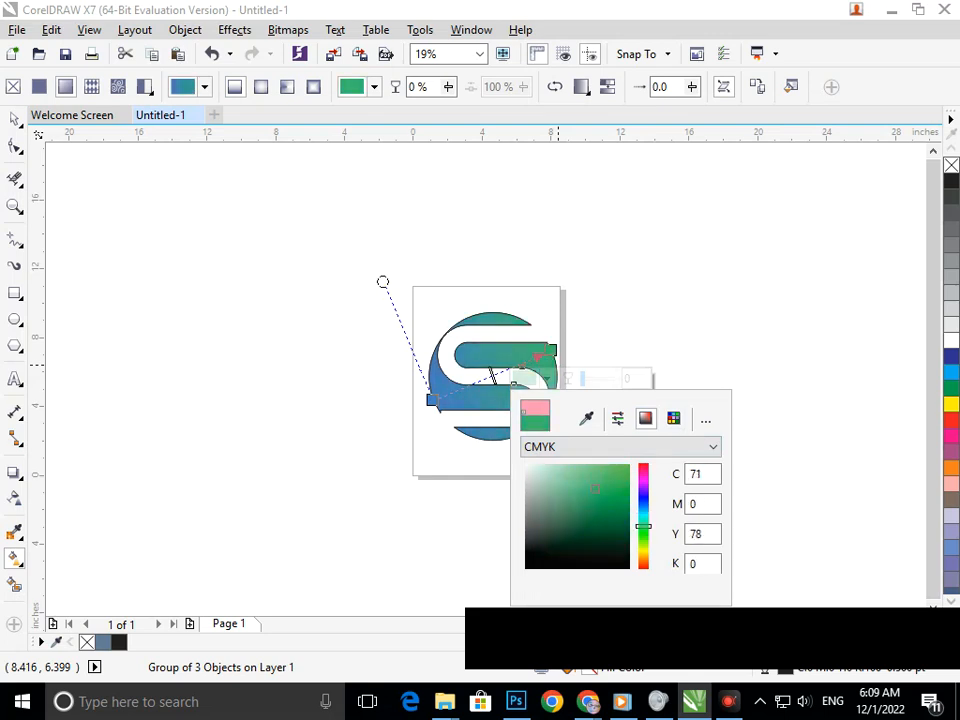
Try PANTONE magenta, pink and a blue with C 85, M 35, Y 0 as the gradient's end colour.
click(673, 418)
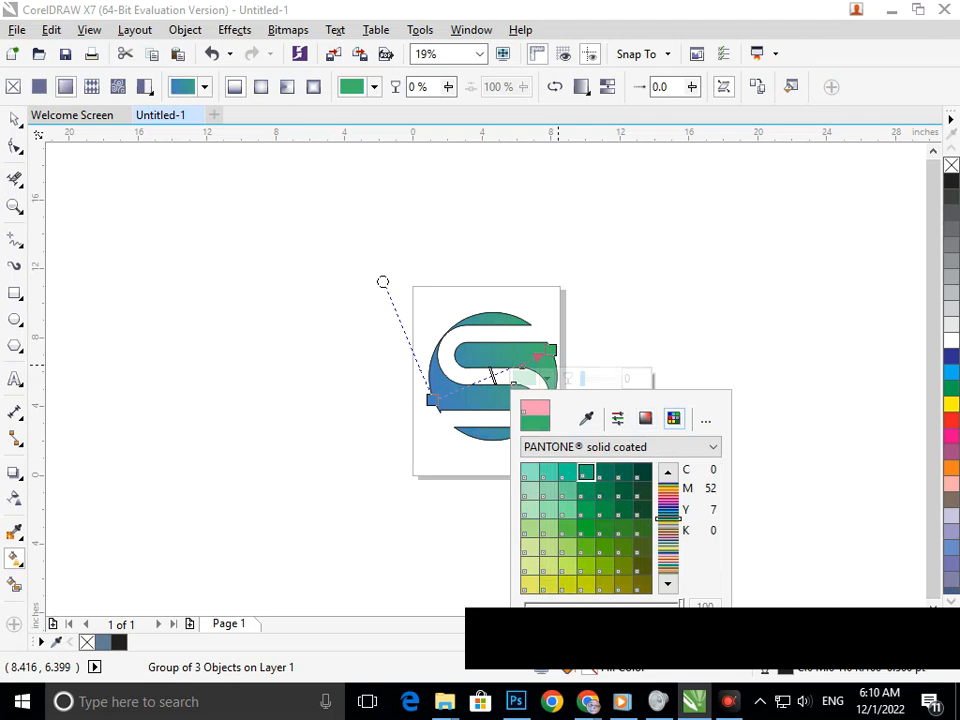
click(668, 501)
click(567, 491)
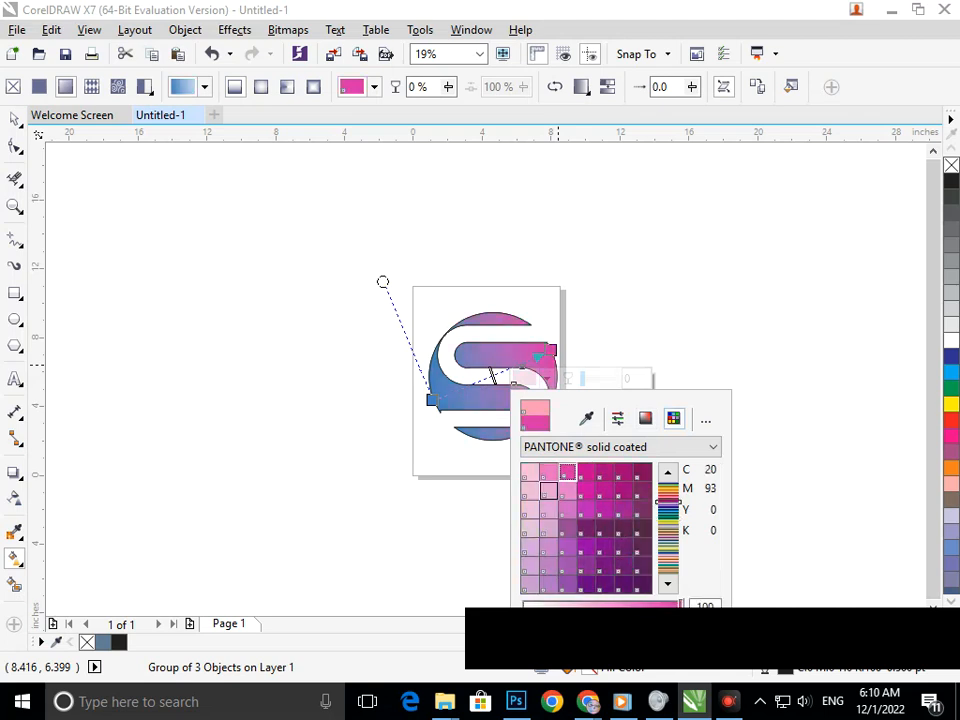
click(548, 472)
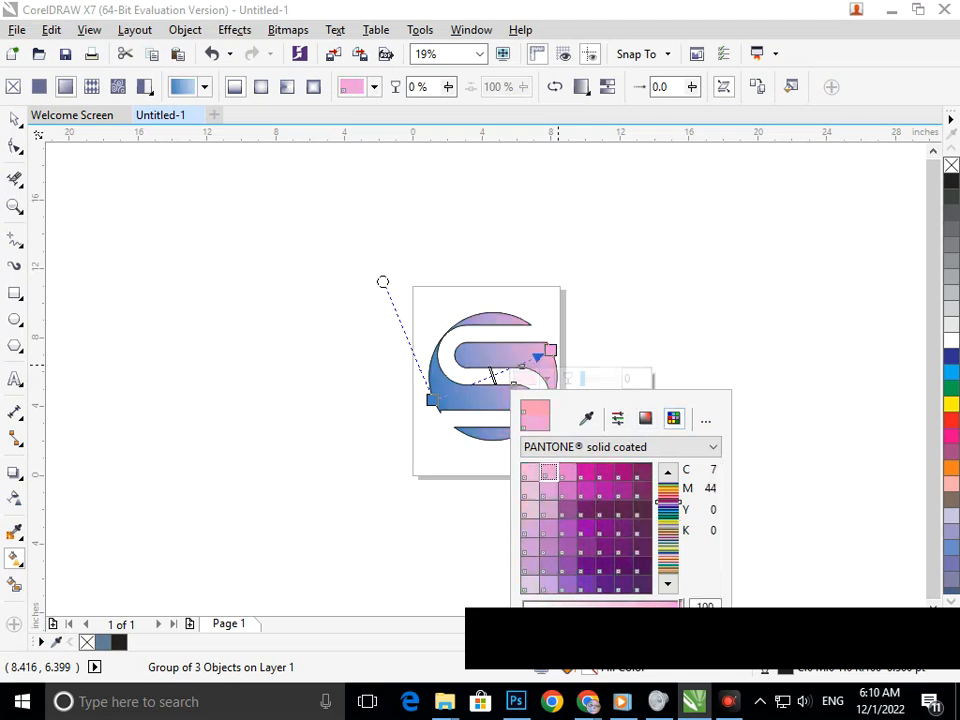
click(667, 513)
click(586, 472)
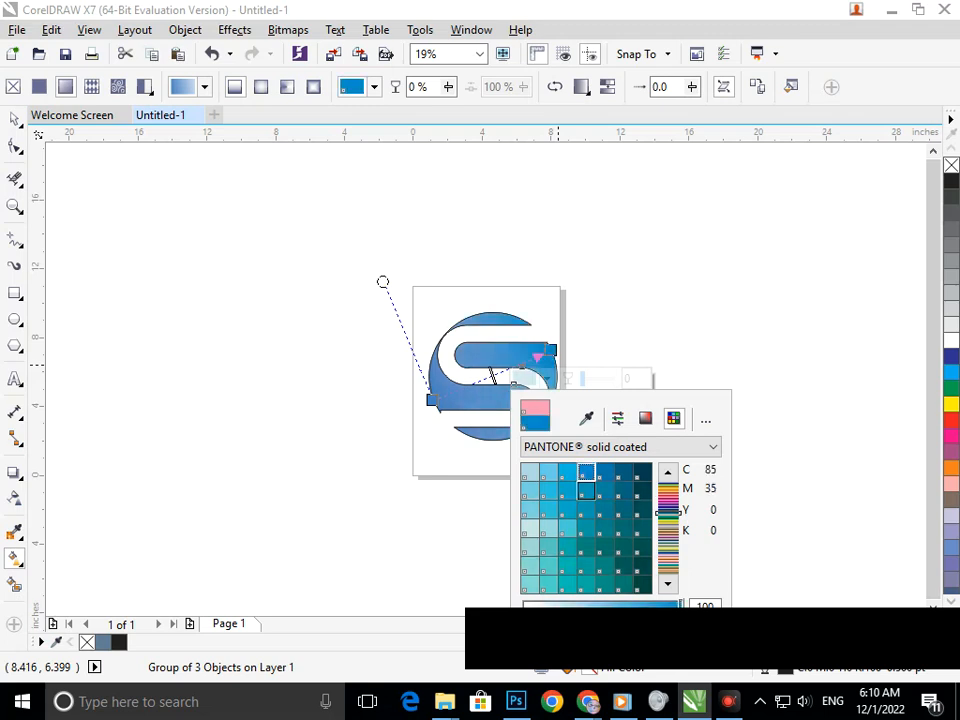
Try PANTONE oranges and a teal with C 87, M 20, Y 57, K 3 as the gradient's end colour.
click(667, 490)
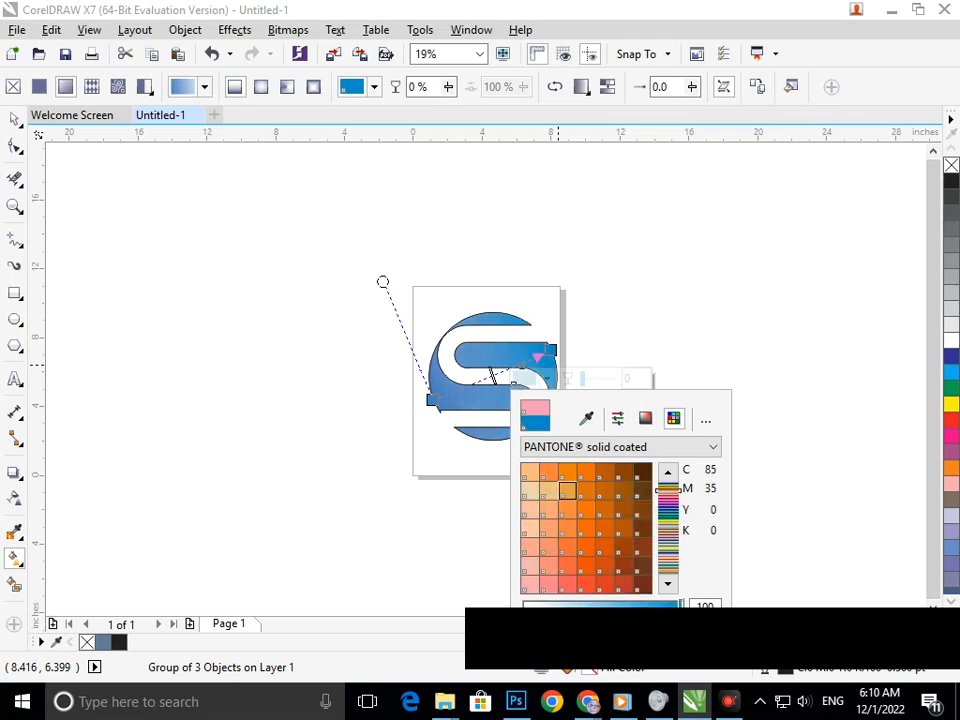
click(567, 490)
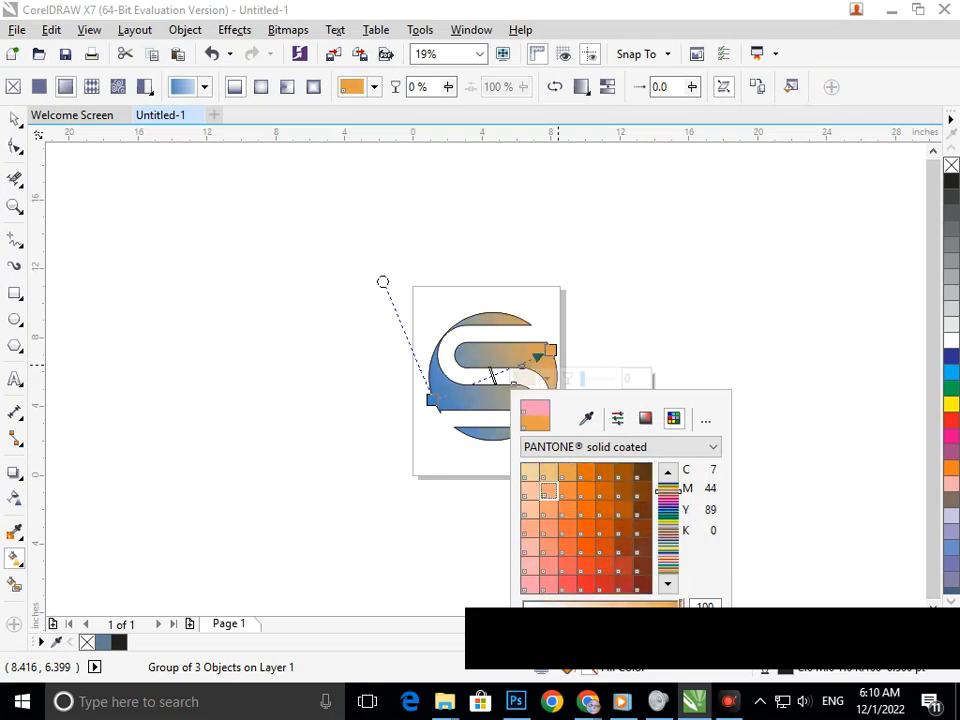
click(548, 490)
click(586, 472)
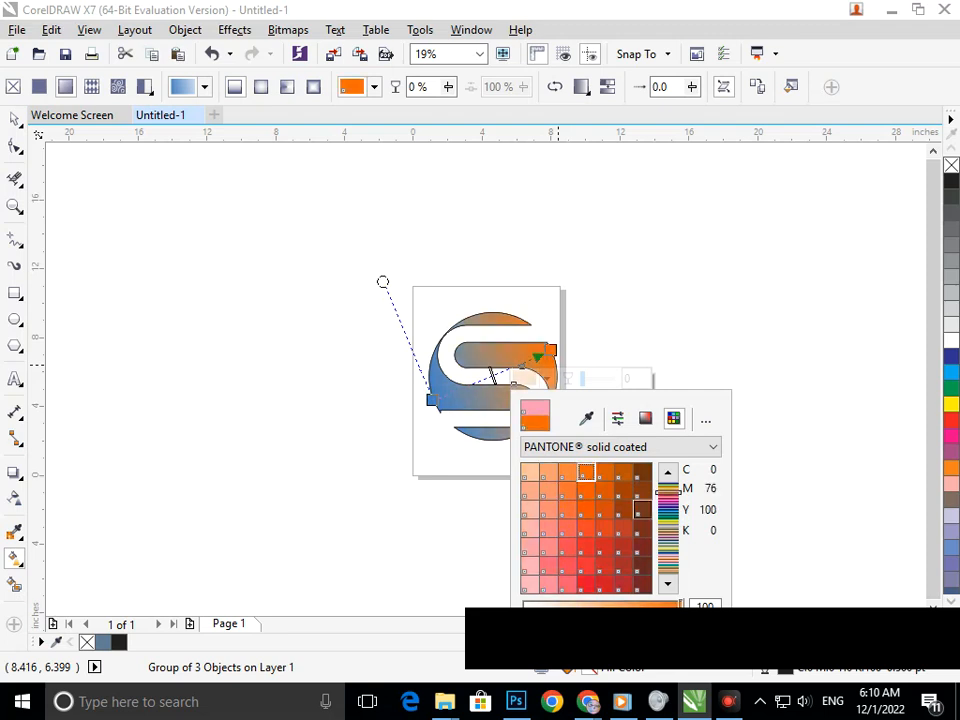
click(667, 516)
click(604, 472)
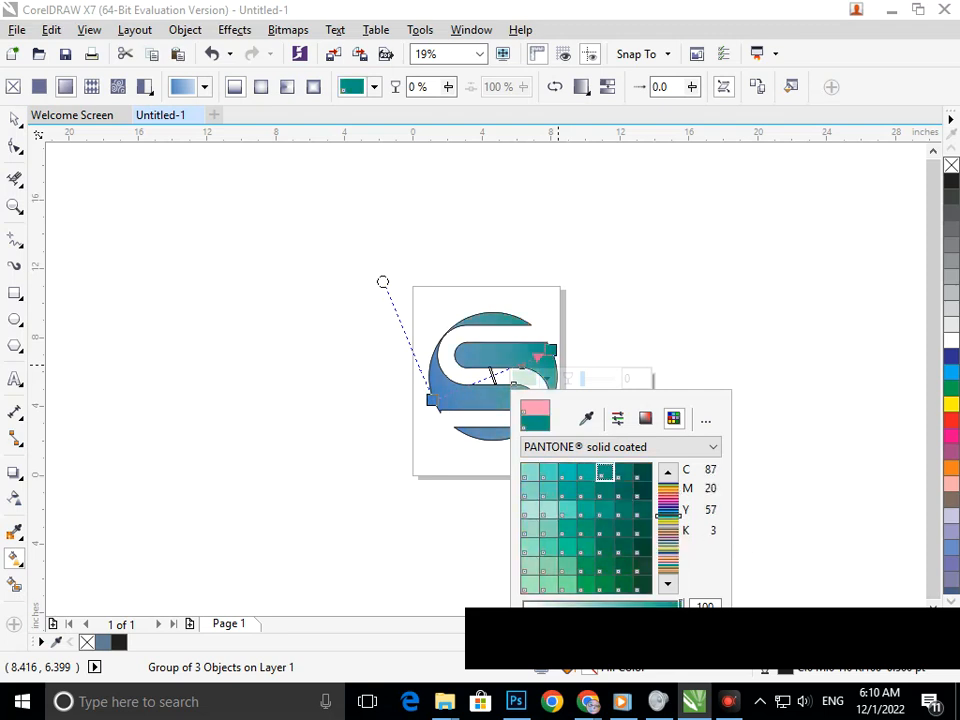
Set the gradient's end colour to coral red with C 11, M 74, Y 47, K 0, starting from the PANTONE orange-red swatches.
click(667, 500)
click(667, 492)
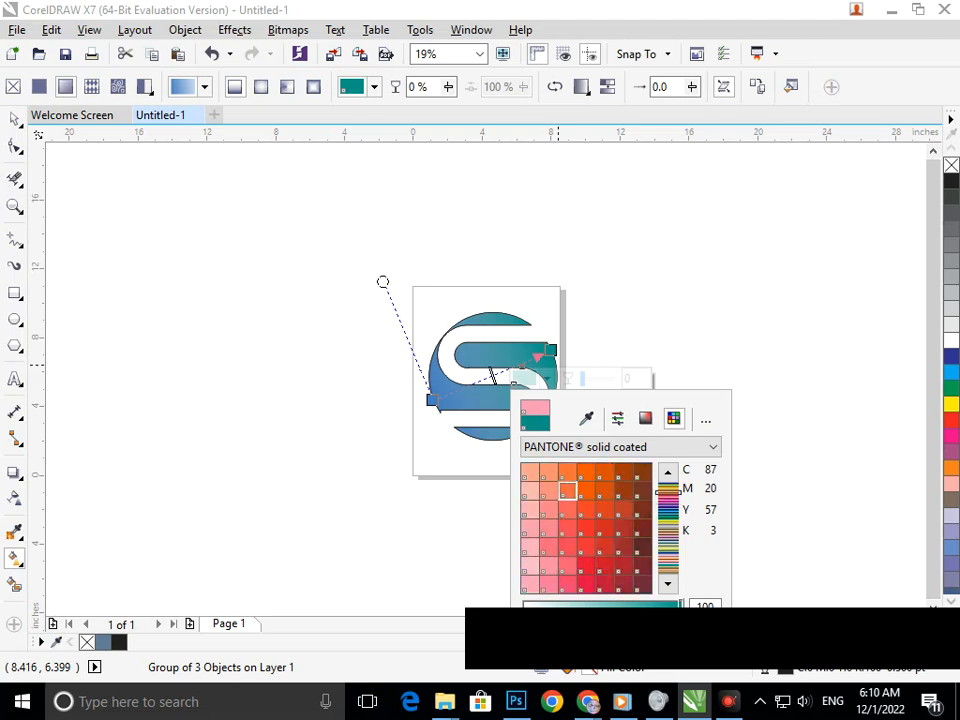
click(568, 491)
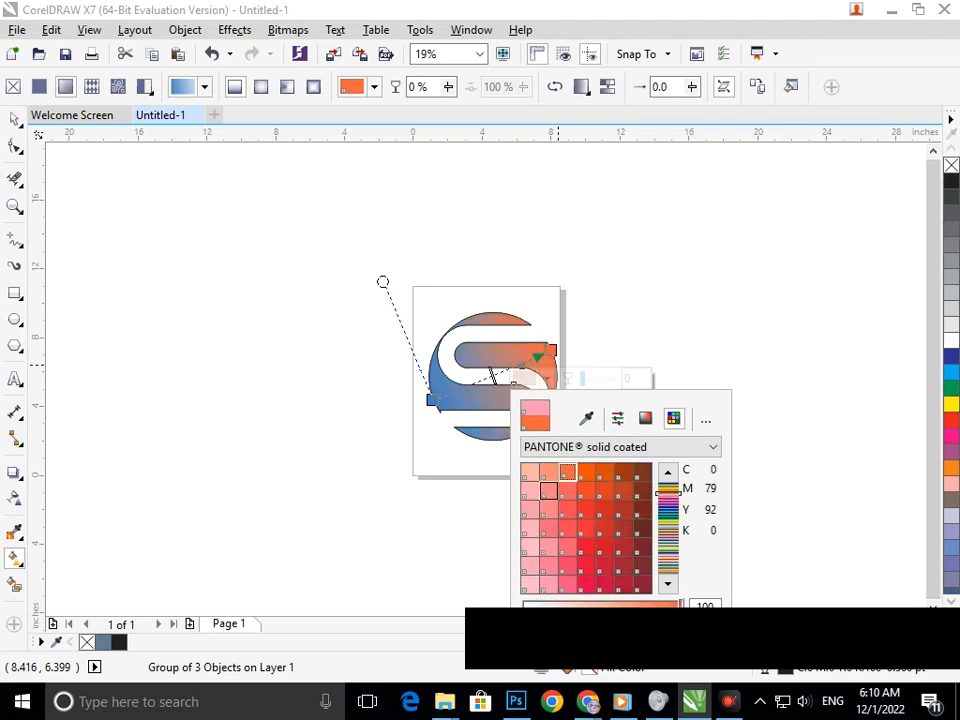
click(549, 491)
click(568, 491)
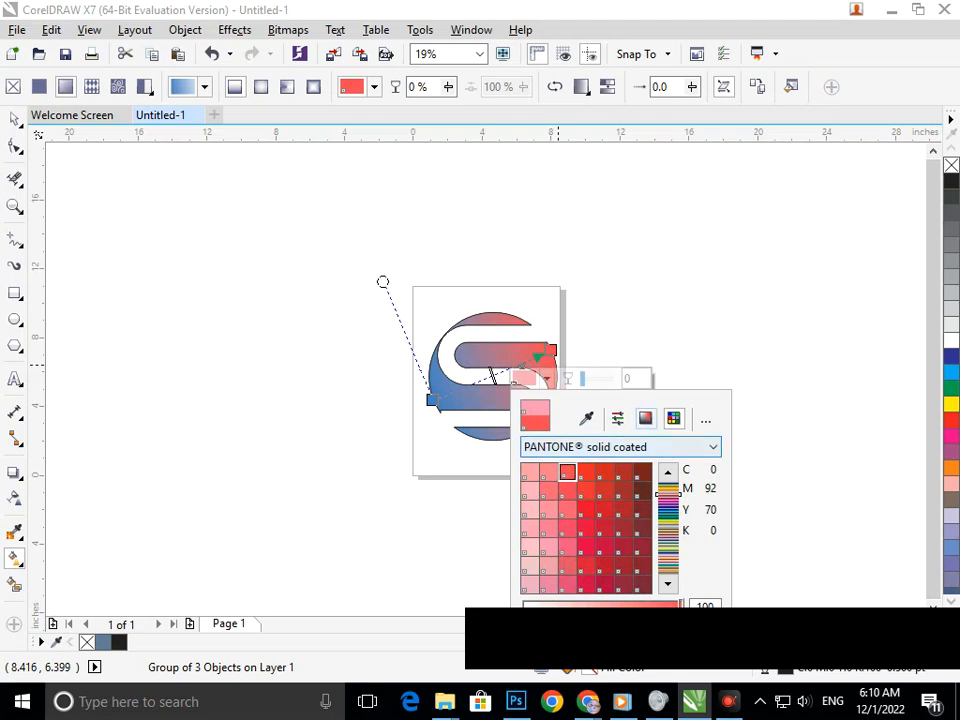
click(645, 418)
click(577, 479)
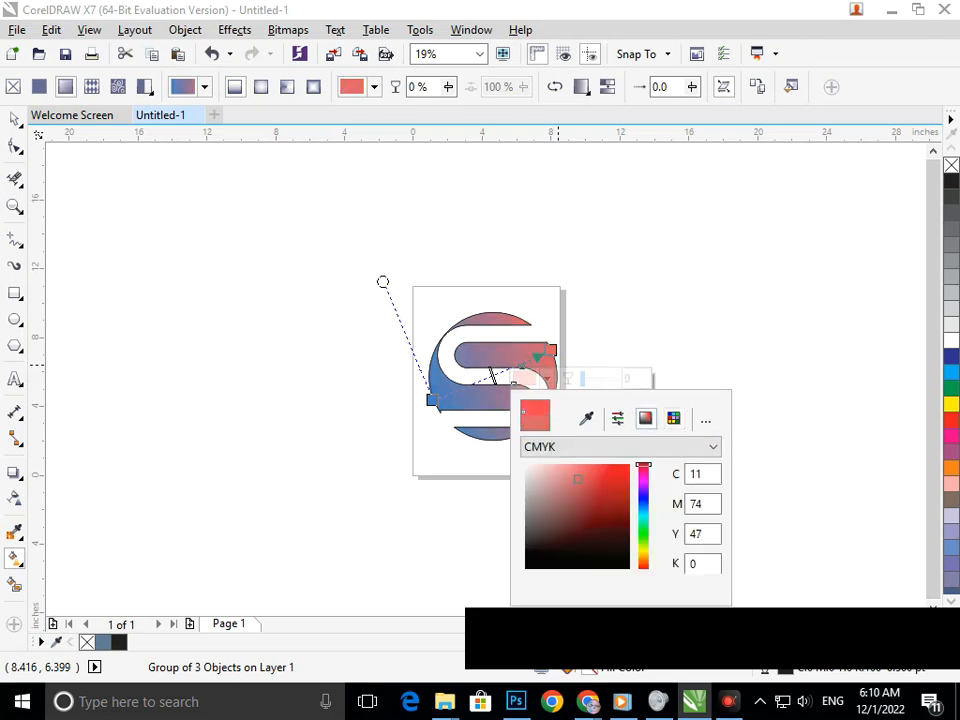
Select and group all the logo objects, and scale the group down about its centre to about 6.37 inches.
click(14, 119)
click(167, 340)
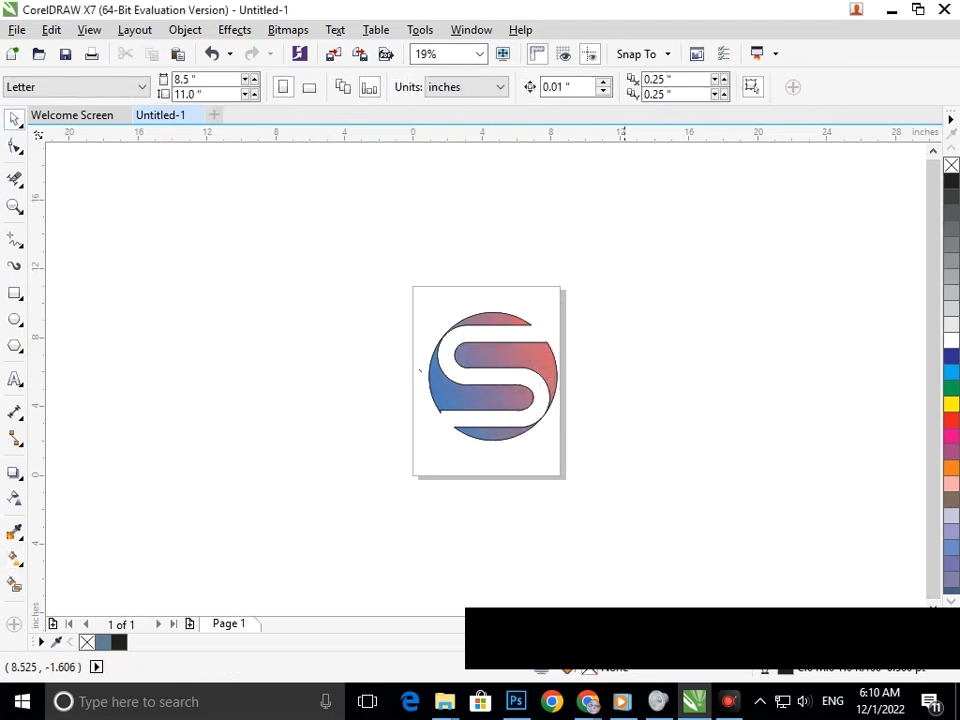
drag(317, 253, 655, 531)
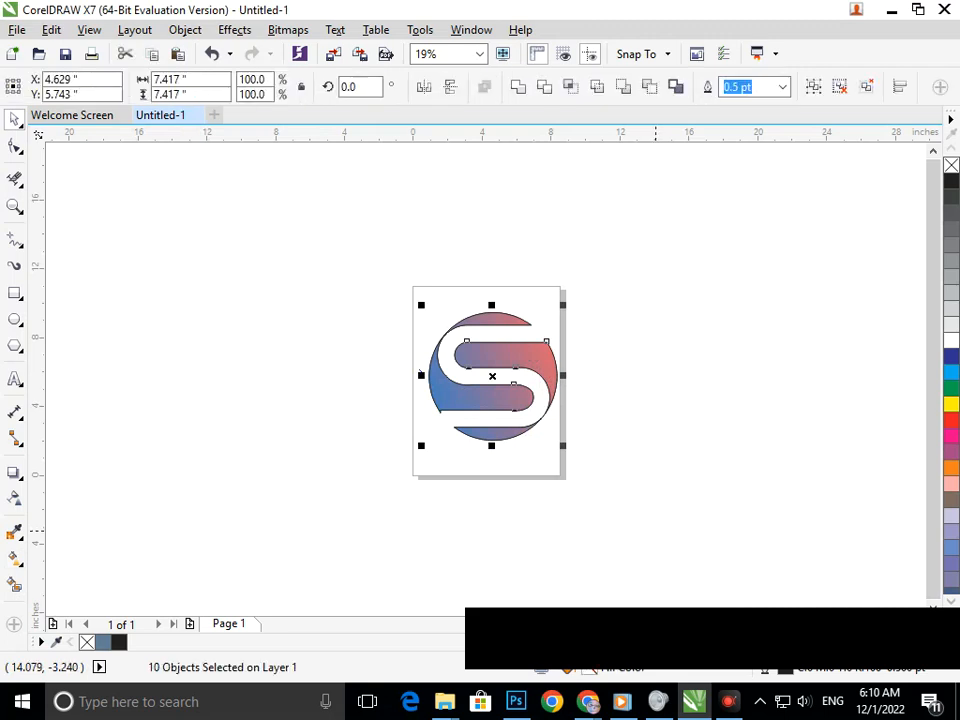
key(ctrl+g)
mouse_move(541, 376)
mouse_down()
mouse_move(518, 386)
mouse_move(528, 368)
mouse_move(541, 376)
mouse_up()
click(518, 498)
click(490, 435)
drag(421, 441, 437, 432)
click(467, 494)
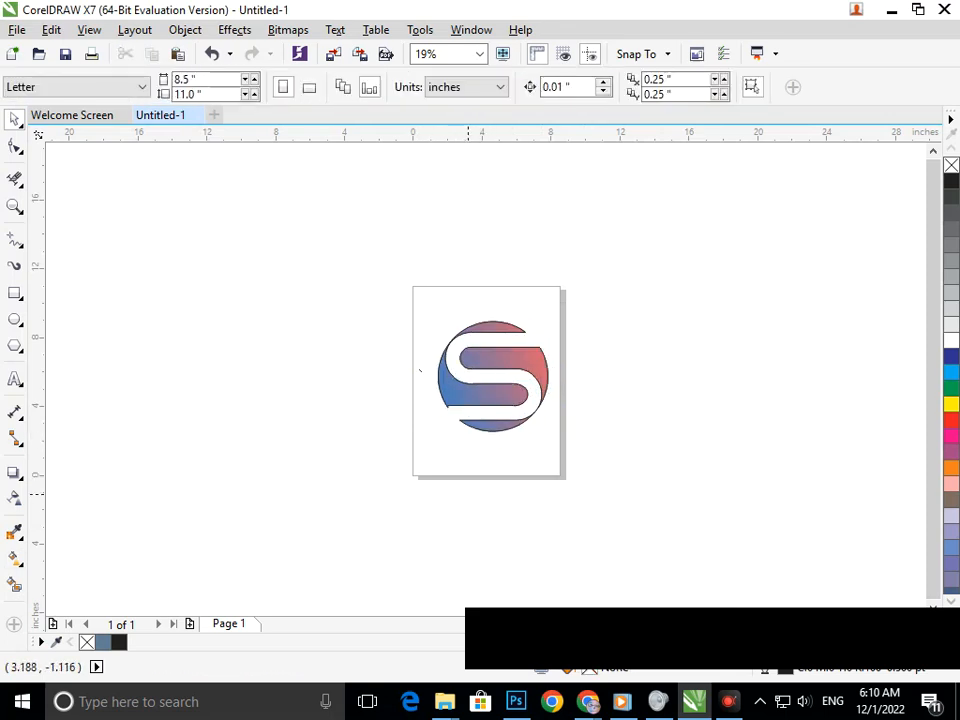
Try to fix the pointed spike at the S logo's lower-left corner by moving it slightly upward.
key(F2)
drag(394, 269, 594, 514)
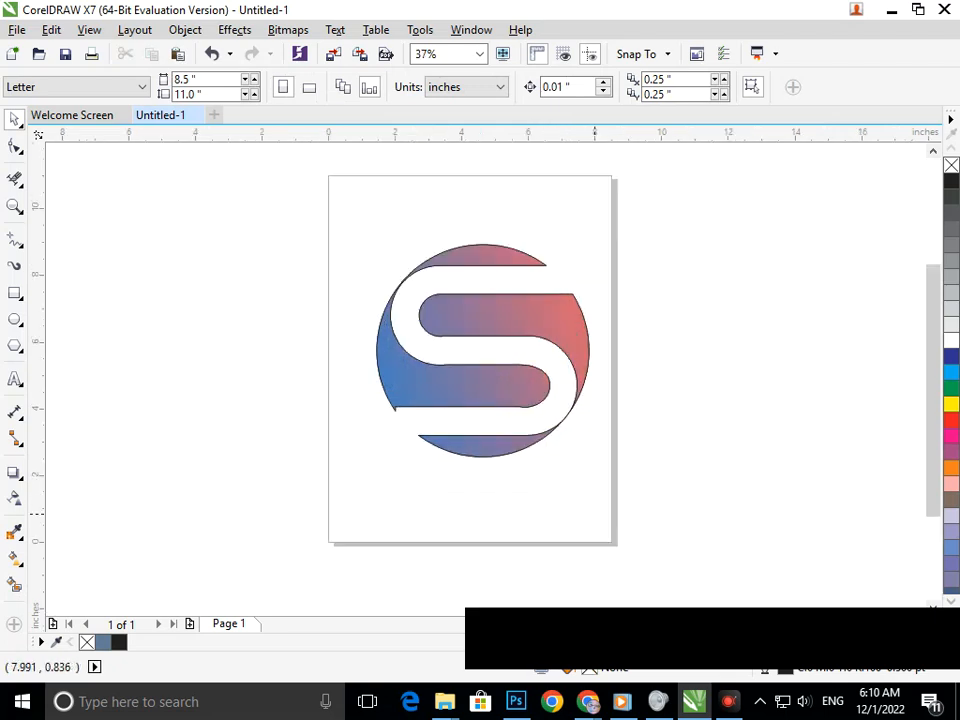
drag(426, 429, 490, 480)
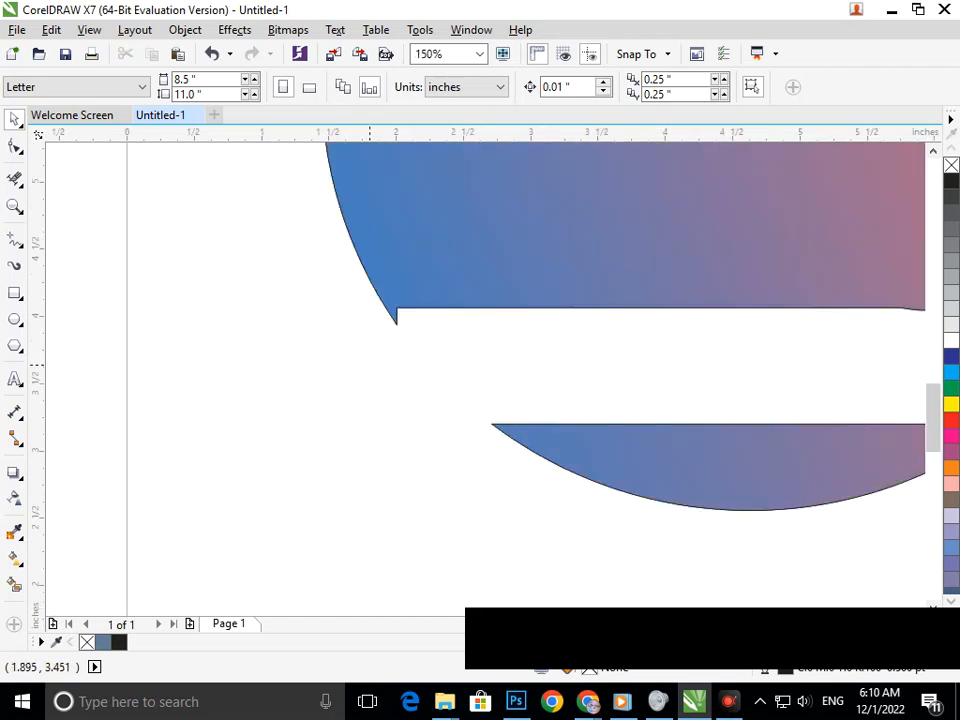
key(F2)
drag(313, 258, 485, 373)
key(F10)
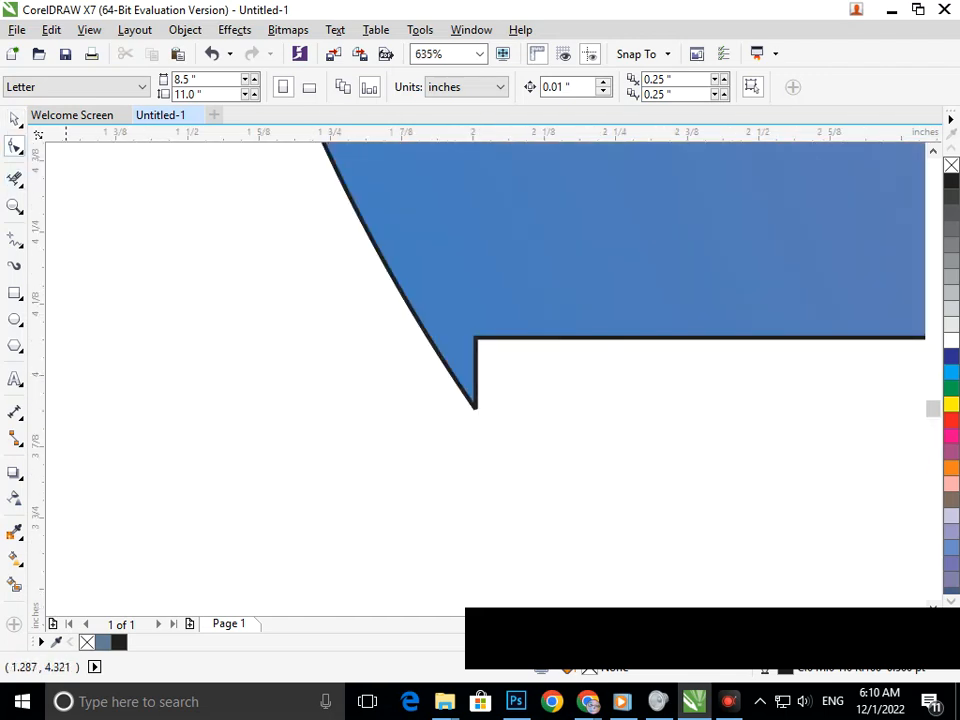
drag(466, 399, 466, 388)
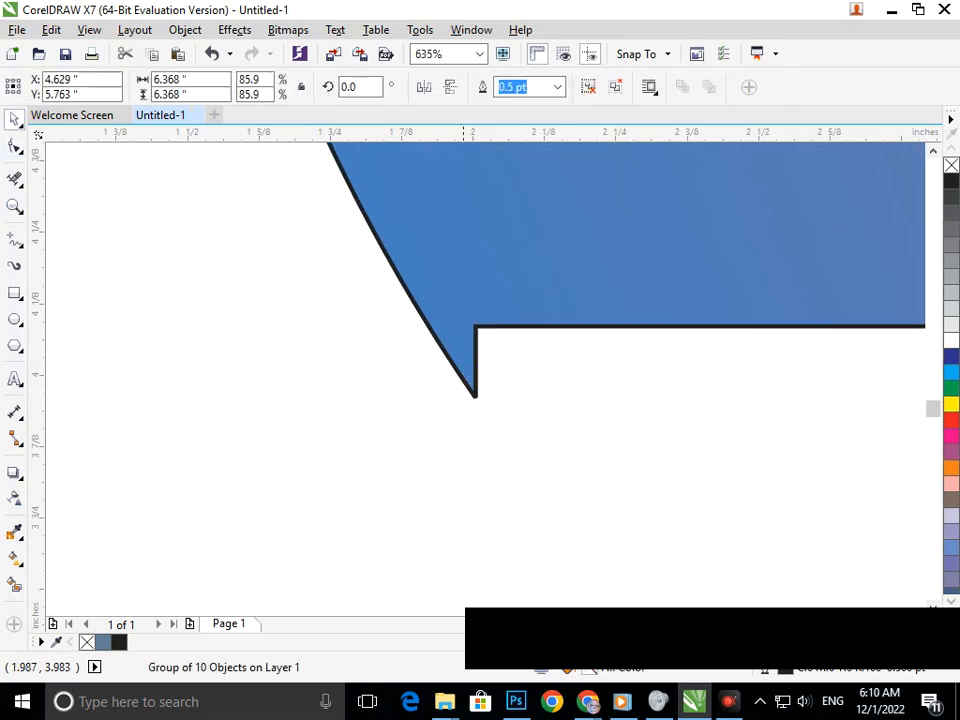
Try to convert the logo group to curves and select the spike at its lower-left corner.
right_click(451, 349)
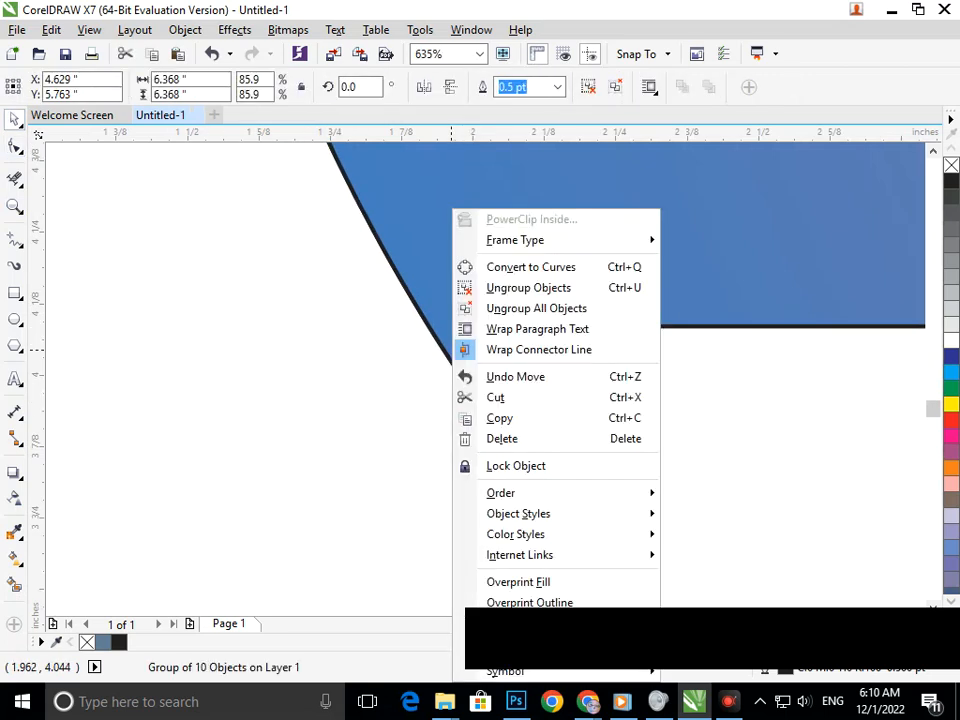
click(530, 266)
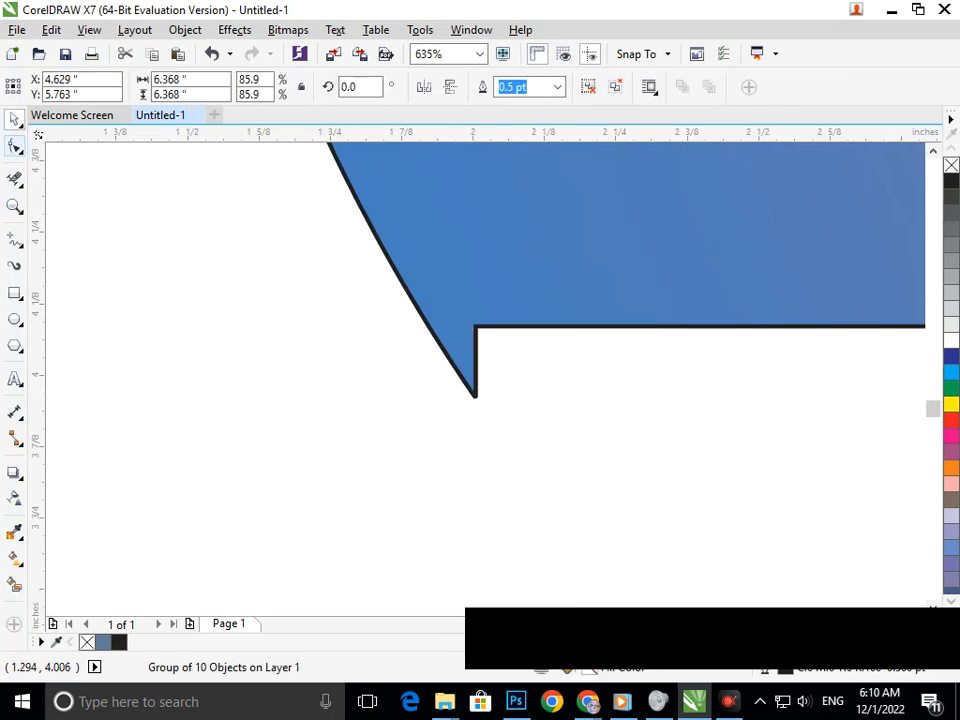
key(Escape)
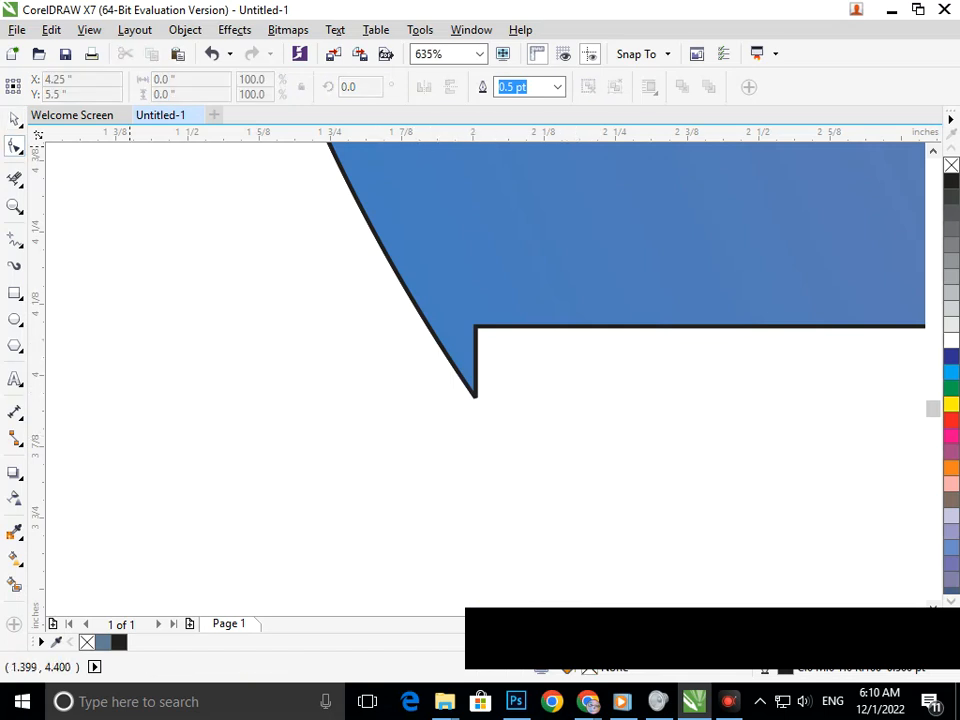
click(14, 119)
drag(362, 304, 514, 435)
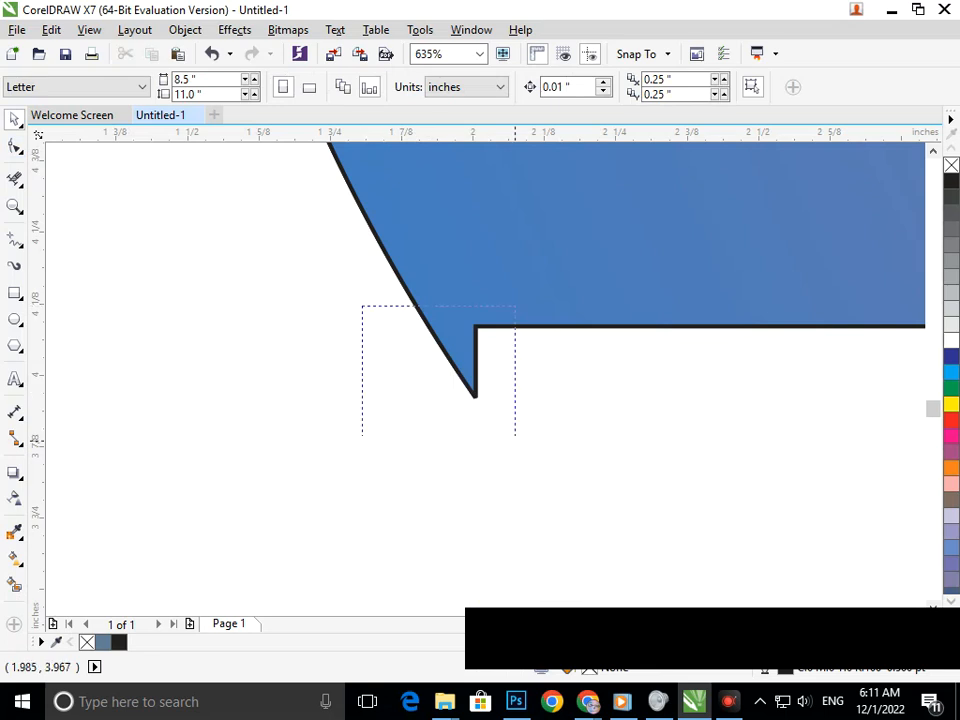
scroll(372, 298, down, 2)
scroll(420, 355, down, 2)
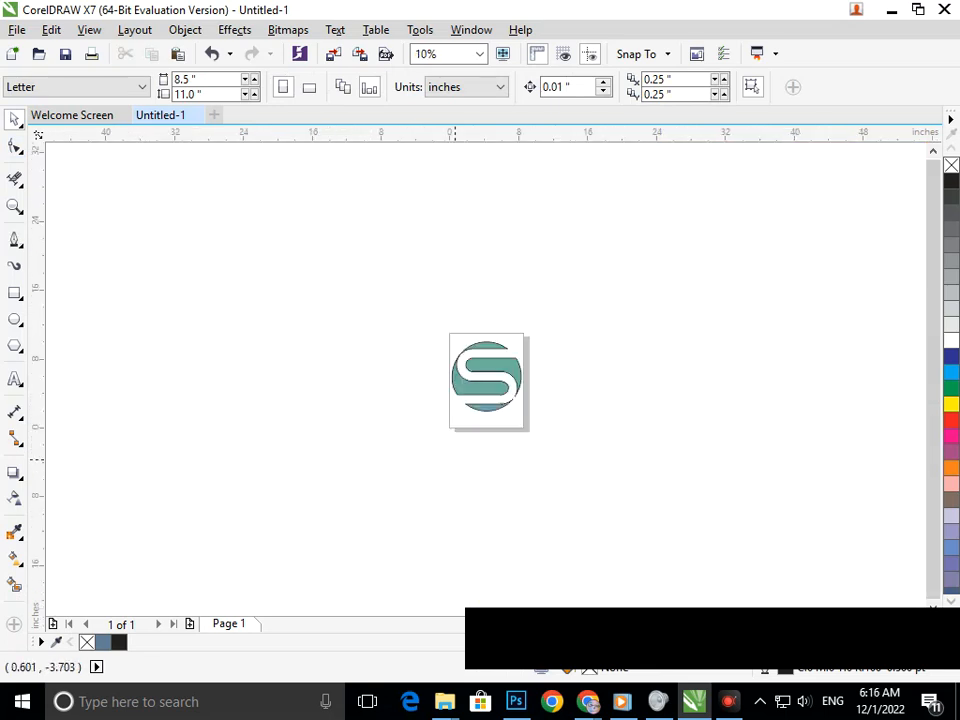
key(alt+Tab)
key(alt+Tab)
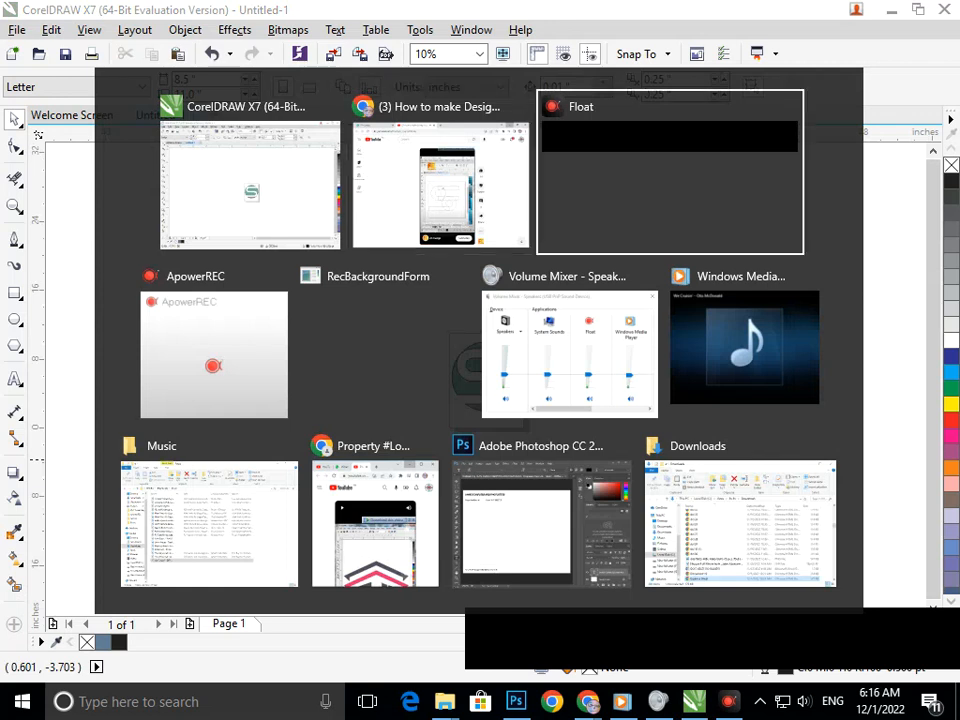
key(alt+Tab)
key(alt+Tab)
key(alt+Tab)
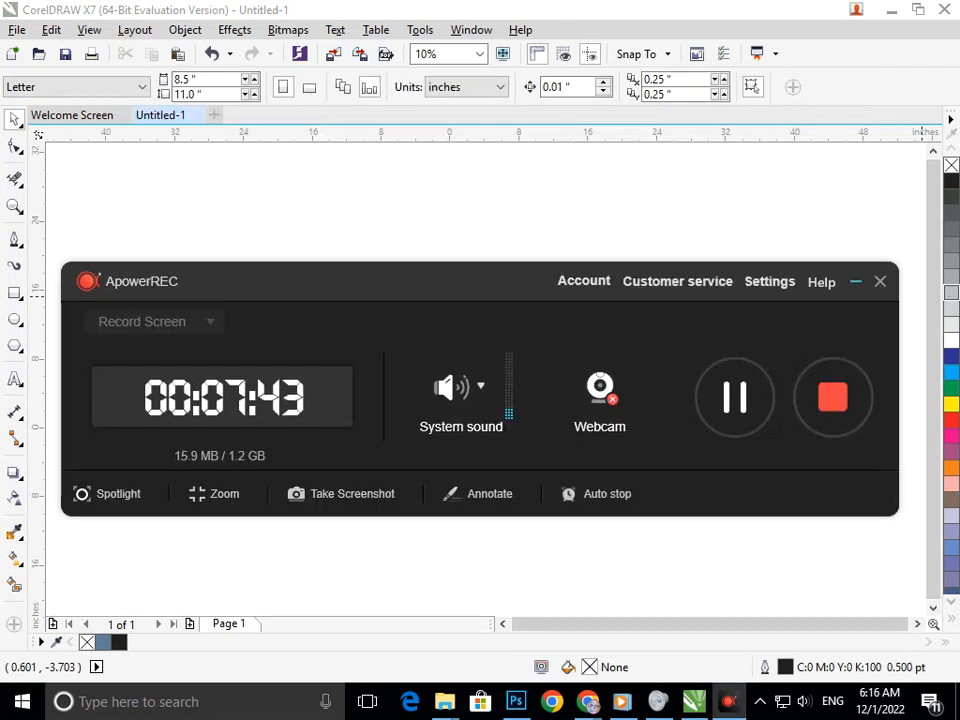
click(855, 281)
Select the three pieces of the circular S logo and group them.
scroll(506, 389, up, 3)
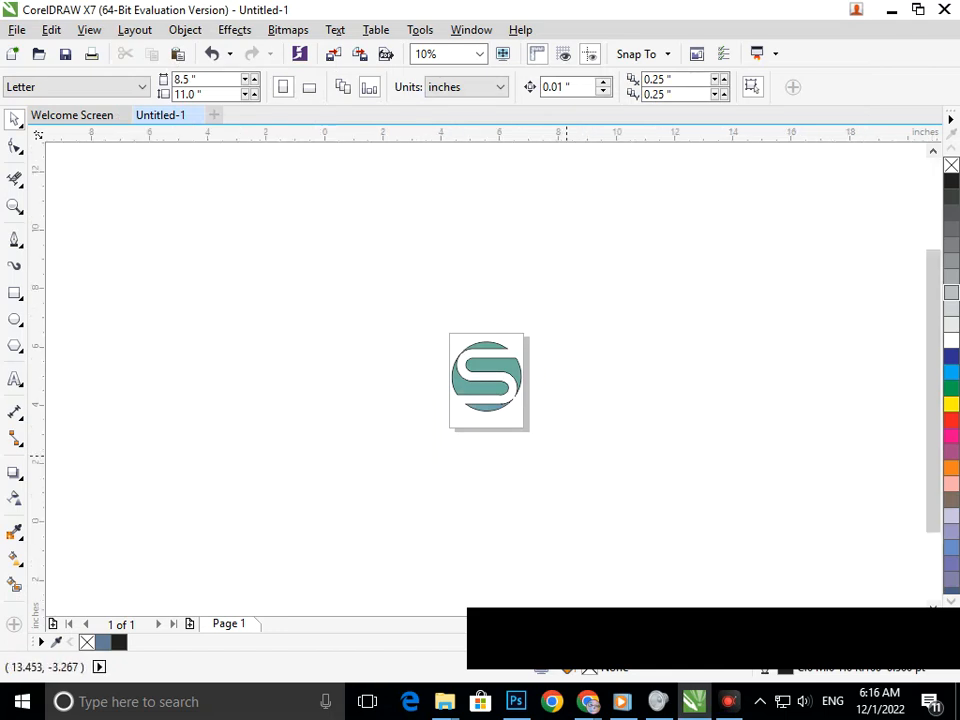
drag(541, 327, 562, 286)
key(ctrl+z)
shift+click(466, 403)
shift+click(456, 443)
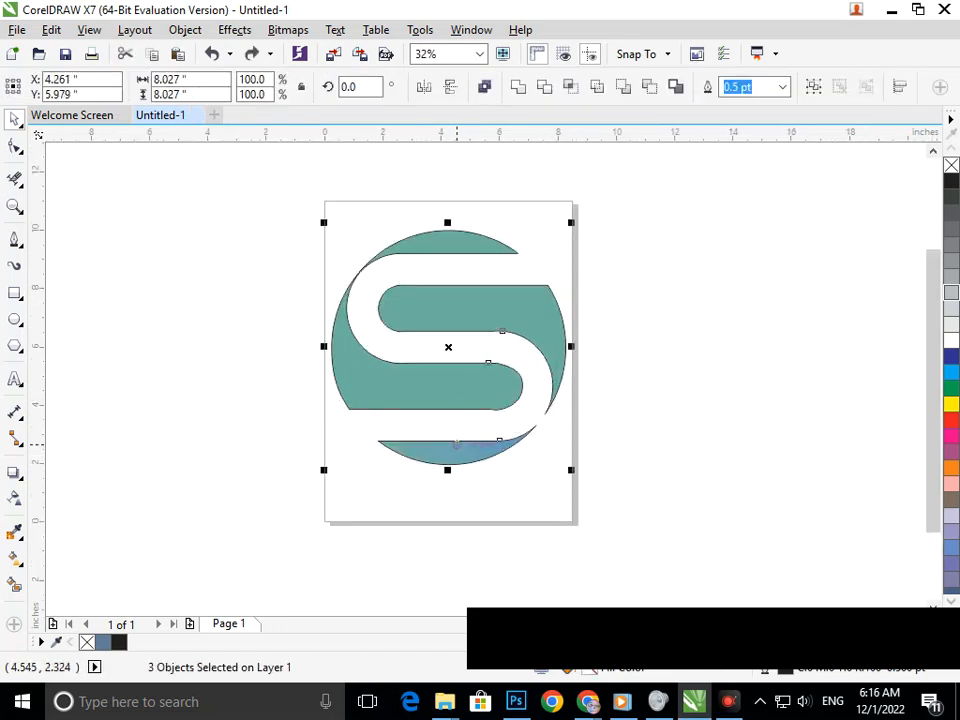
key(ctrl+g)
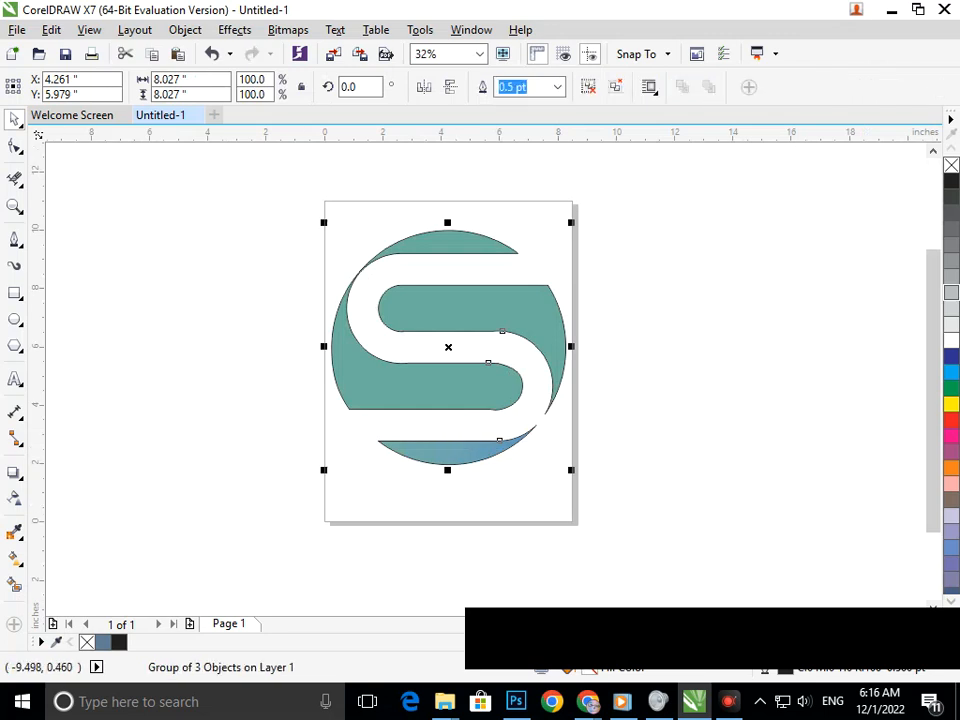
Move the grouped S logo off the page to its upper left, centred at about X -3.58, Y 7.49 inches.
click(18, 536)
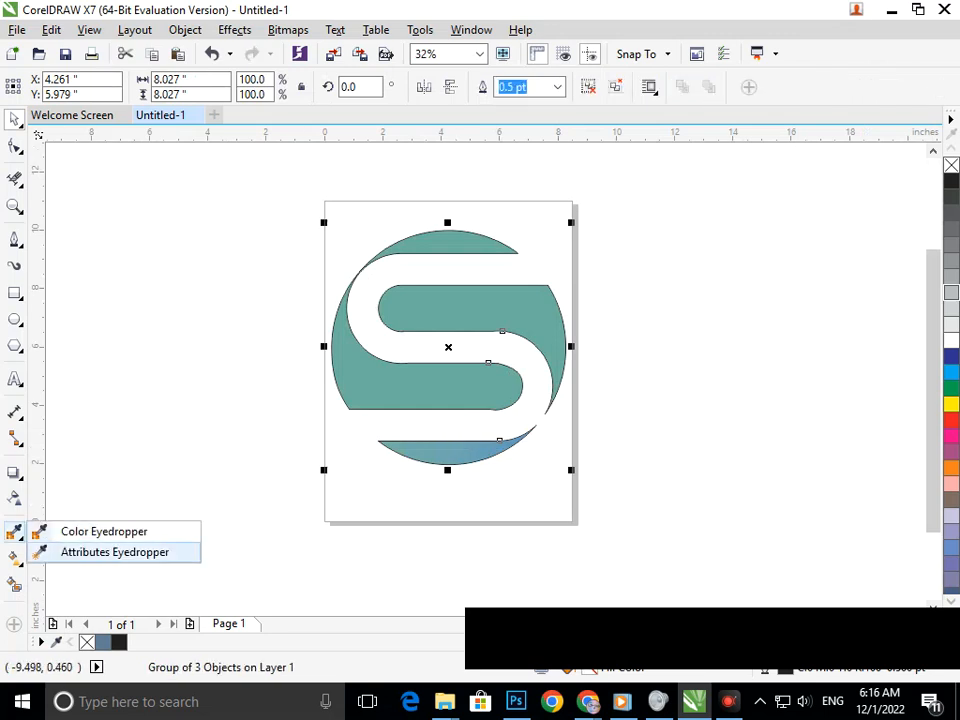
click(18, 562)
click(94, 557)
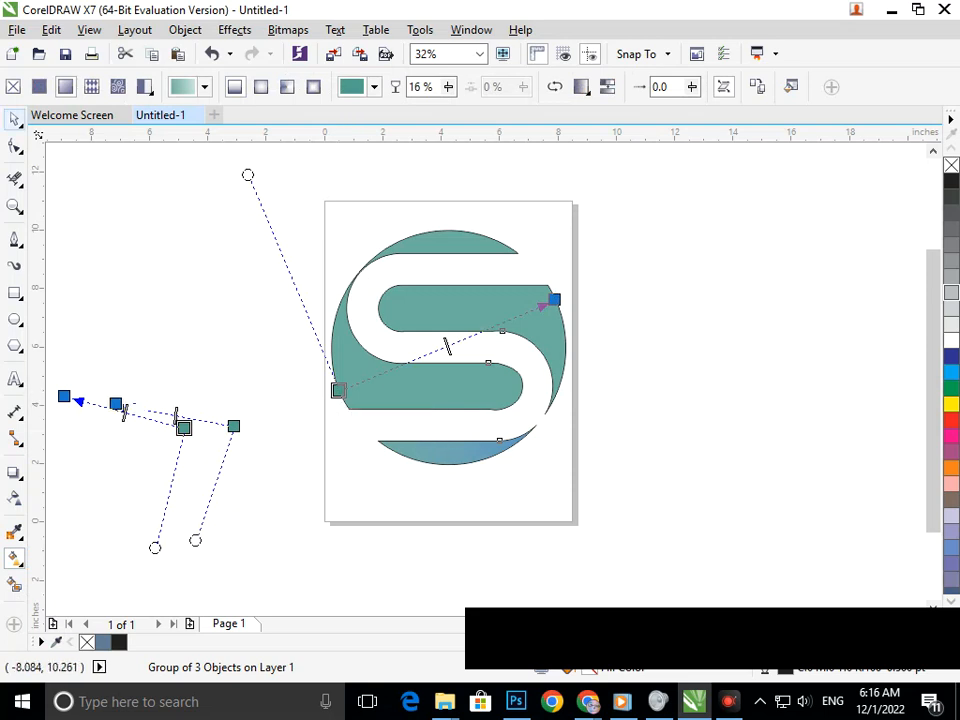
click(14, 119)
click(145, 207)
drag(499, 317, 270, 273)
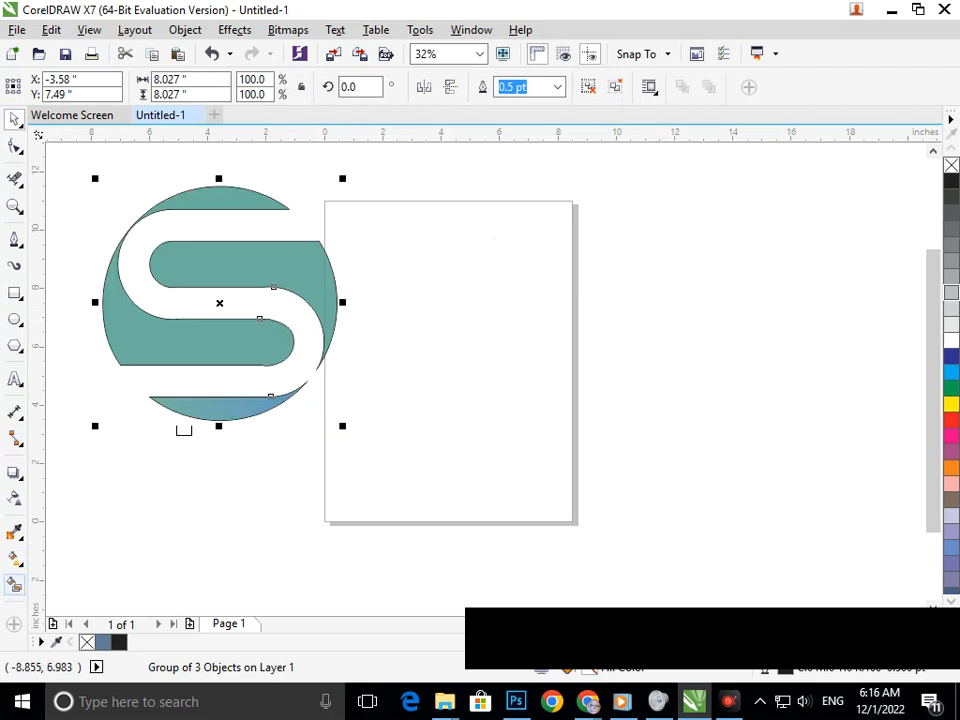
Try light orange with C 7, M 43, Y 64, K 0 as the start colour of the logo's gradient.
click(18, 562)
click(92, 557)
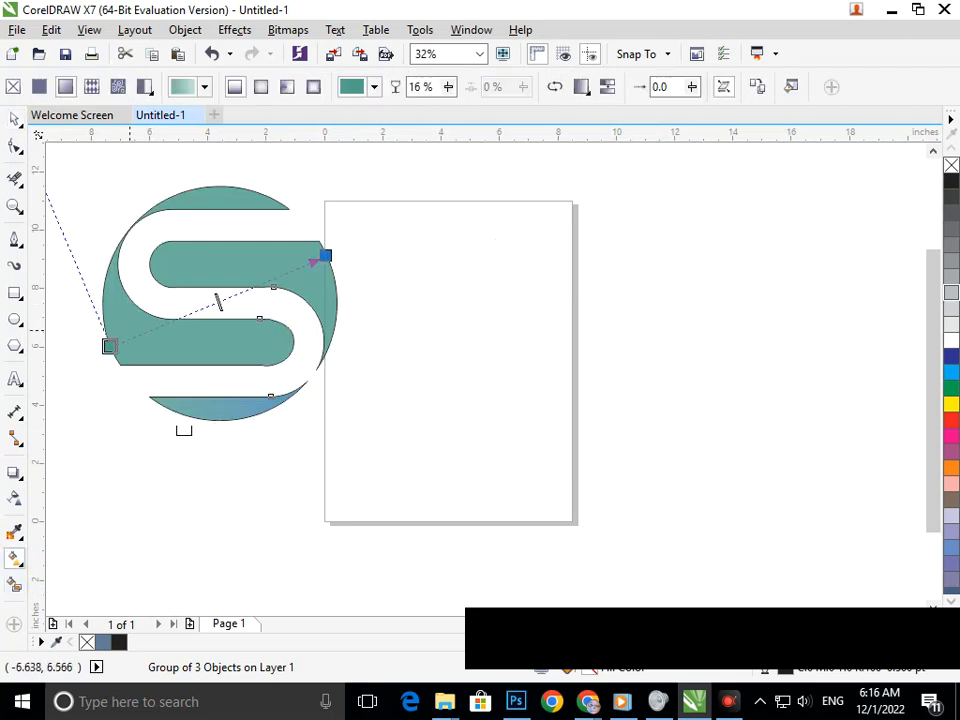
click(109, 346)
click(106, 374)
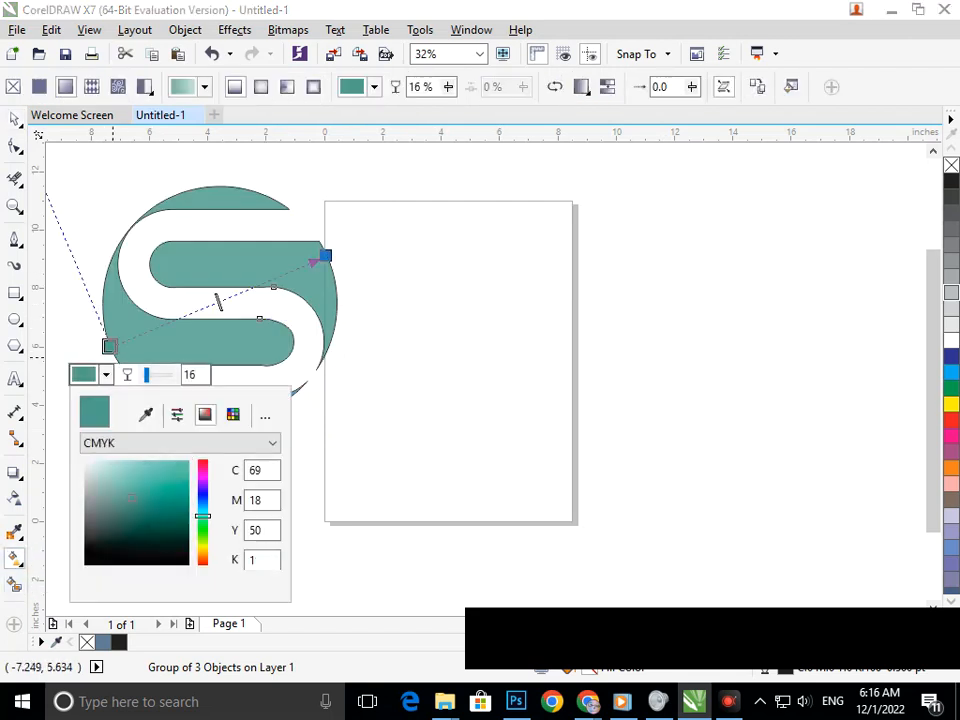
click(130, 474)
click(203, 532)
drag(130, 474, 152, 471)
click(203, 559)
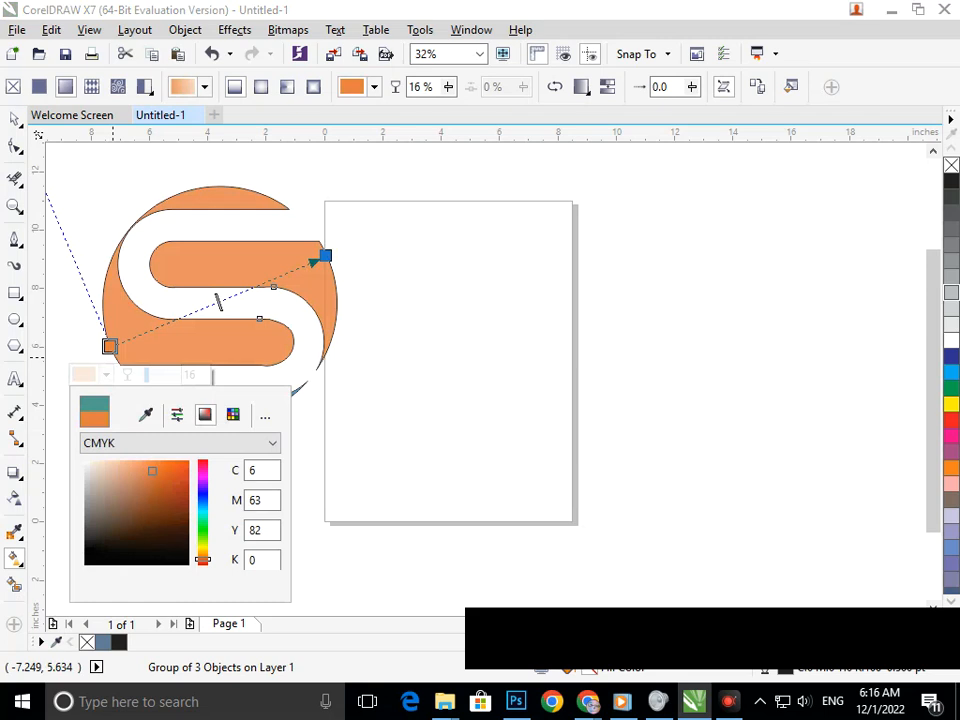
drag(203, 559, 203, 557)
click(139, 470)
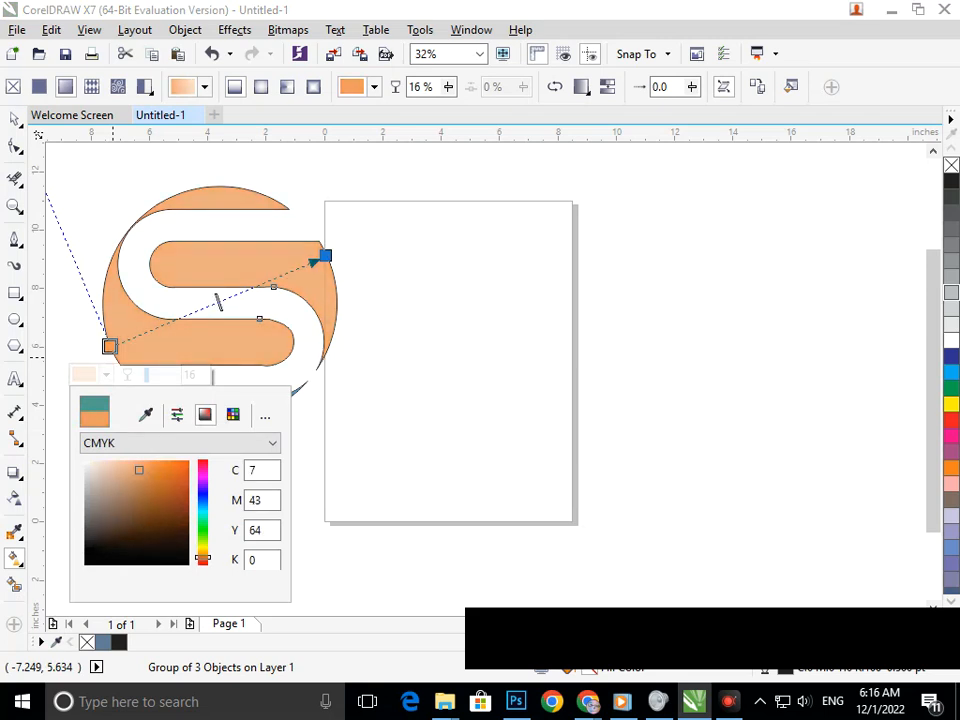
Try dark red with C 22, M 100, Y 100, K 16 and green with C 76, M 5, Y 100, K 0 as the gradient's start colour.
click(233, 414)
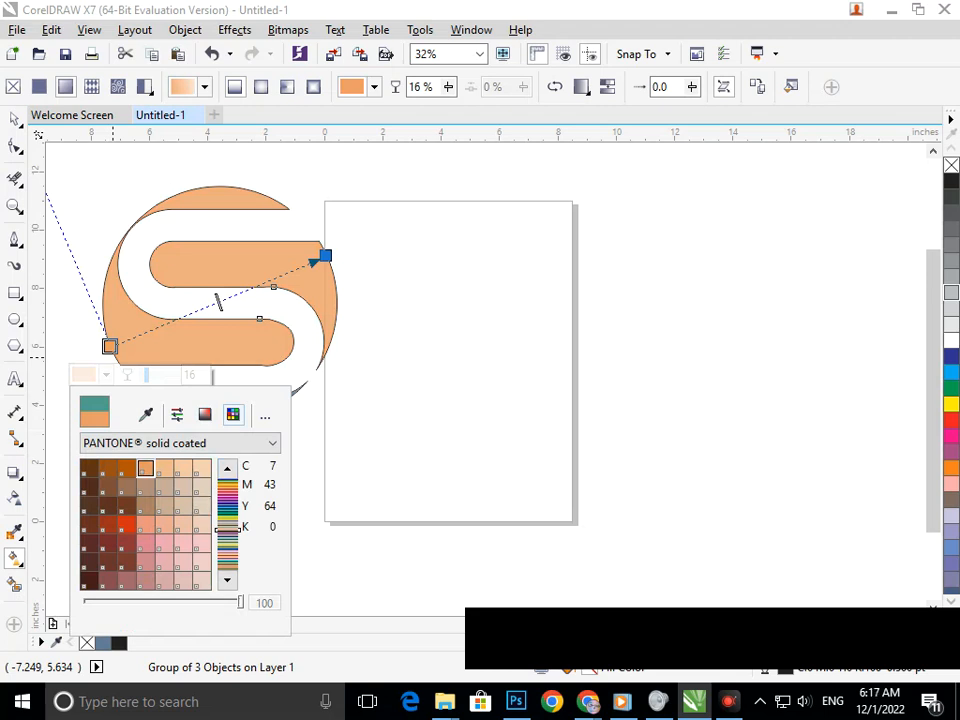
click(227, 554)
click(201, 505)
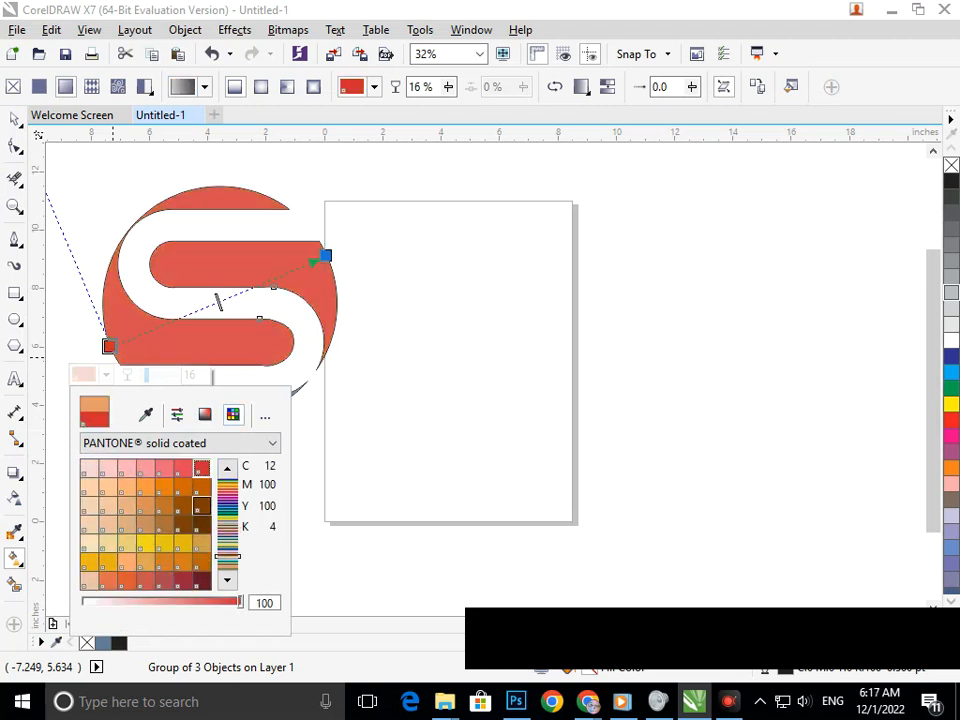
click(205, 414)
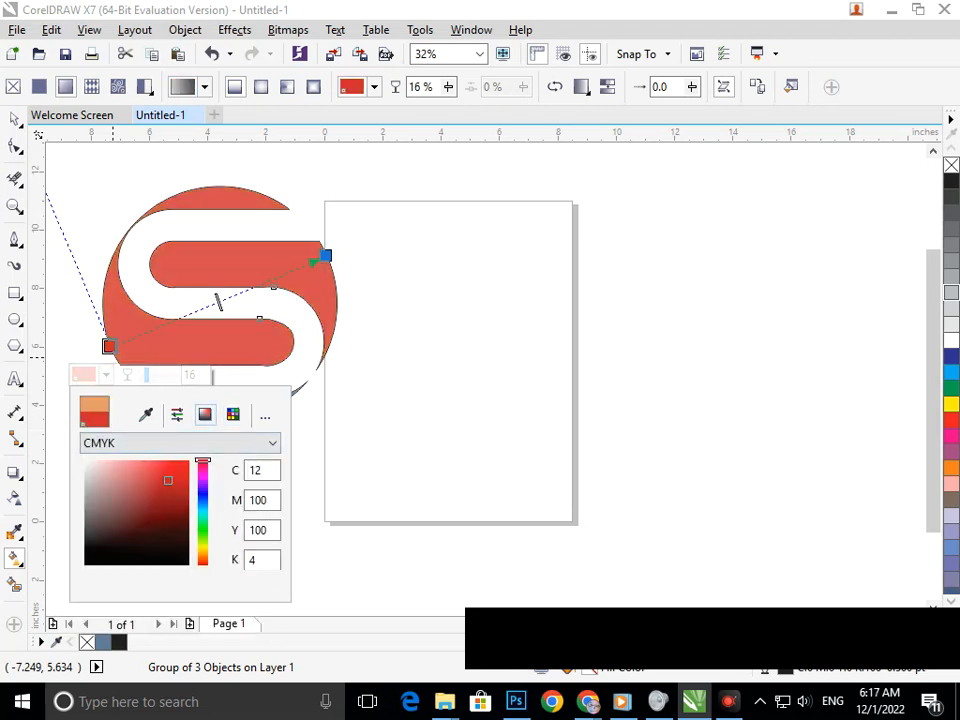
mouse_move(168, 480)
mouse_down()
mouse_move(141, 487)
mouse_move(160, 494)
mouse_up()
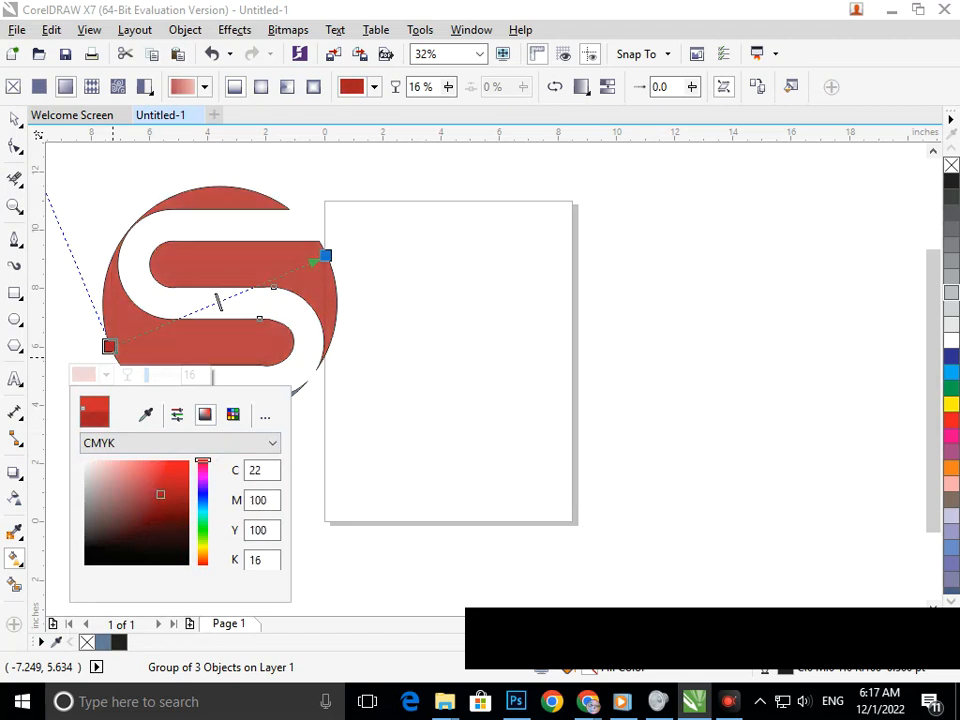
drag(203, 528, 203, 532)
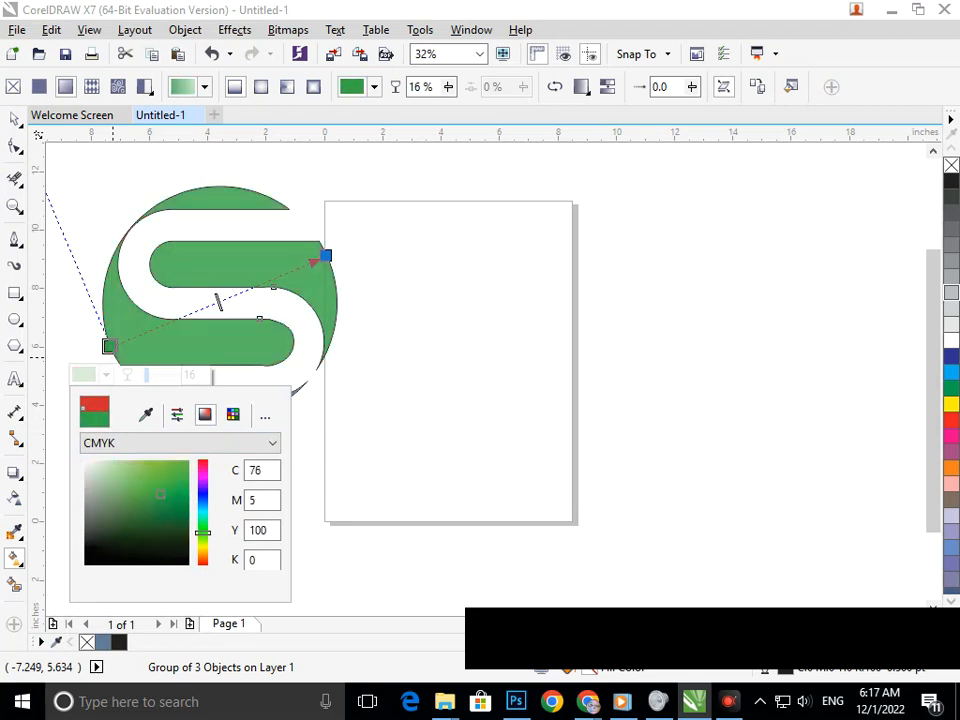
Set the gradient's start colour to PANTONE brown with C 38, M 73, Y 100, K 44 and its transparency to 34%.
click(232, 414)
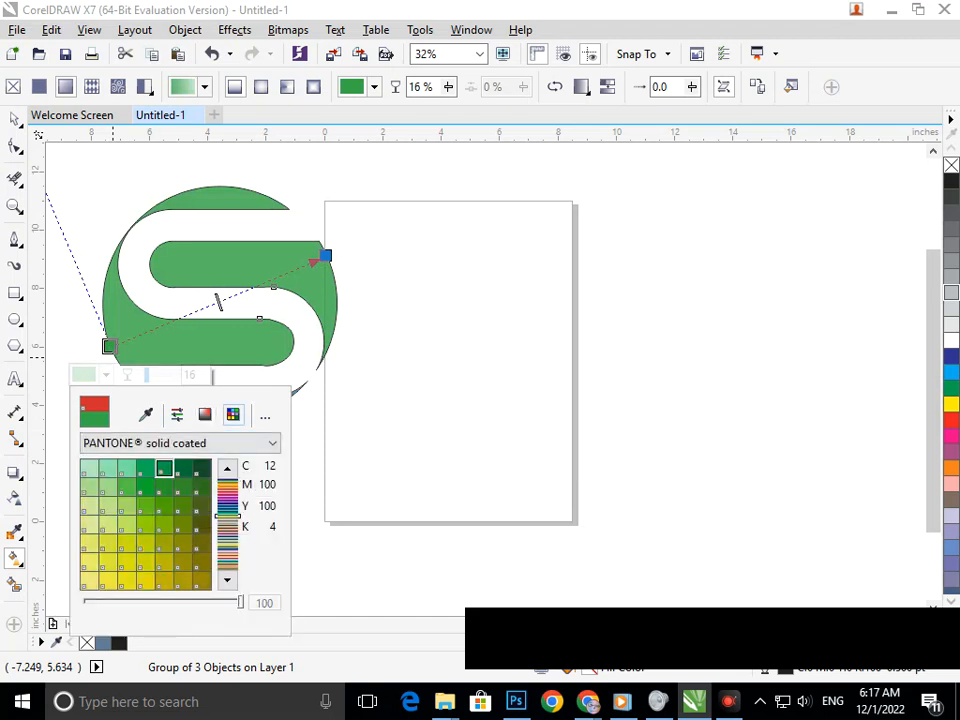
click(227, 555)
click(183, 543)
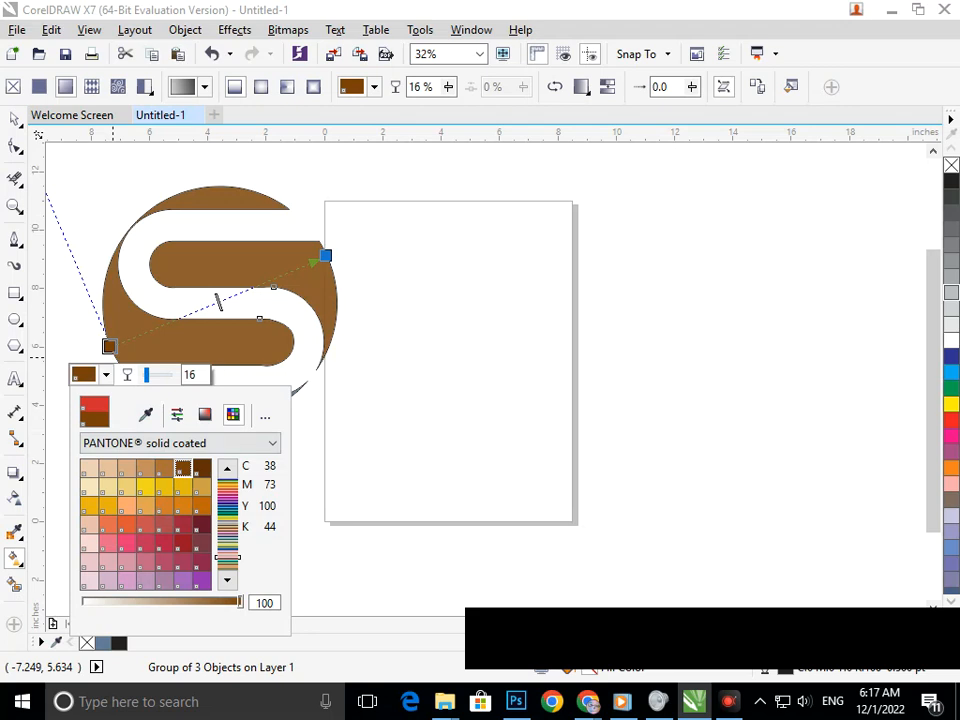
click(150, 375)
drag(147, 375, 151, 375)
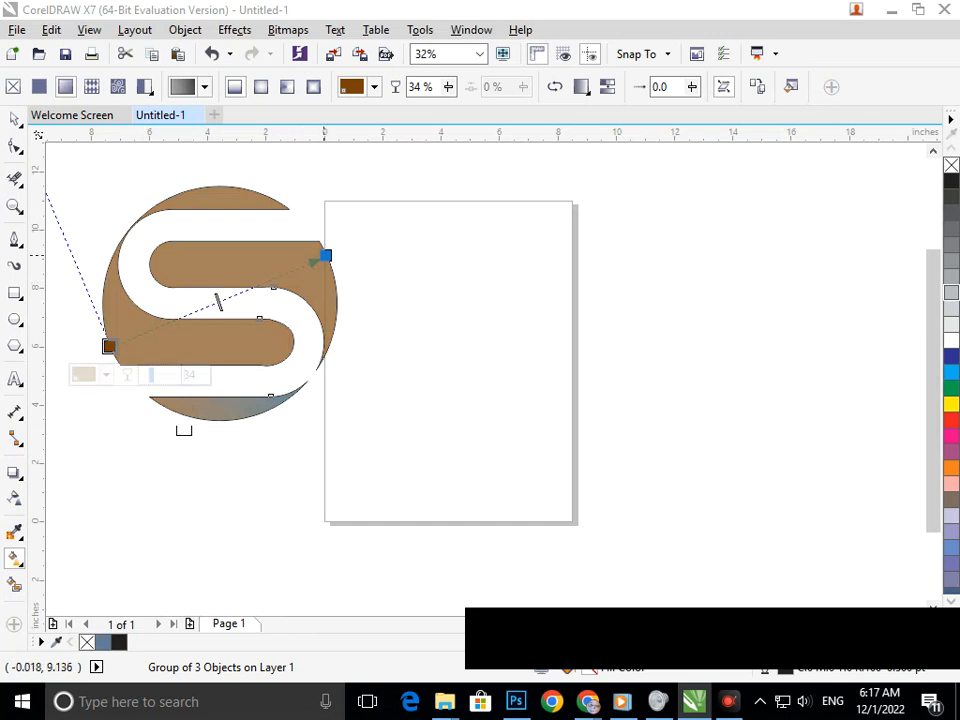
Try dark green PANTONE 561 C as the end colour of the logo's gradient.
click(326, 255)
click(321, 284)
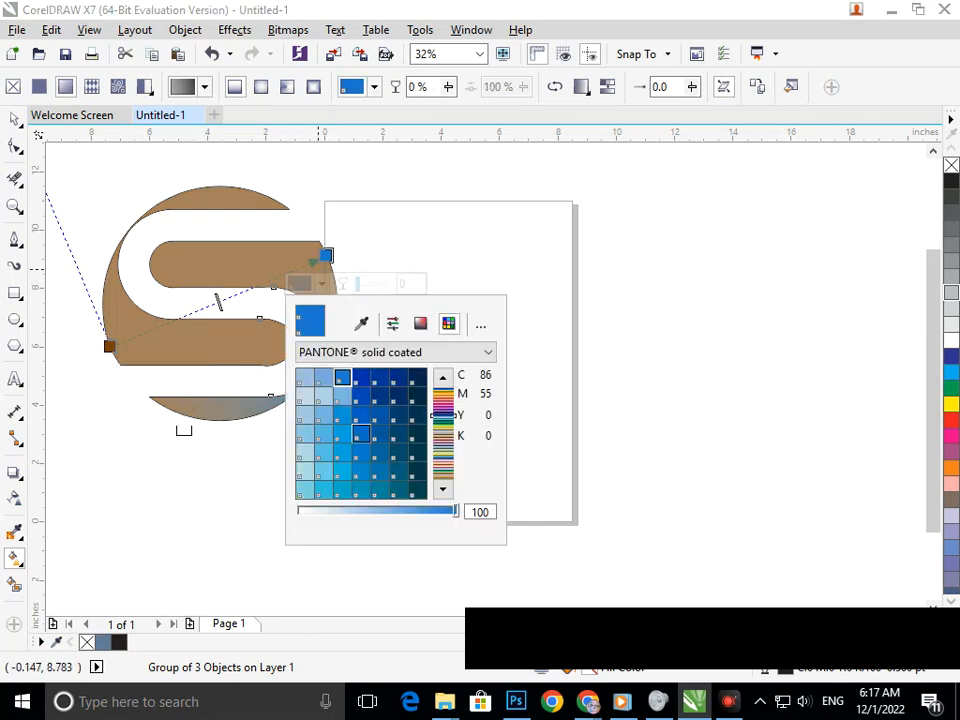
click(361, 433)
click(398, 433)
drag(443, 419, 443, 447)
click(398, 415)
click(342, 414)
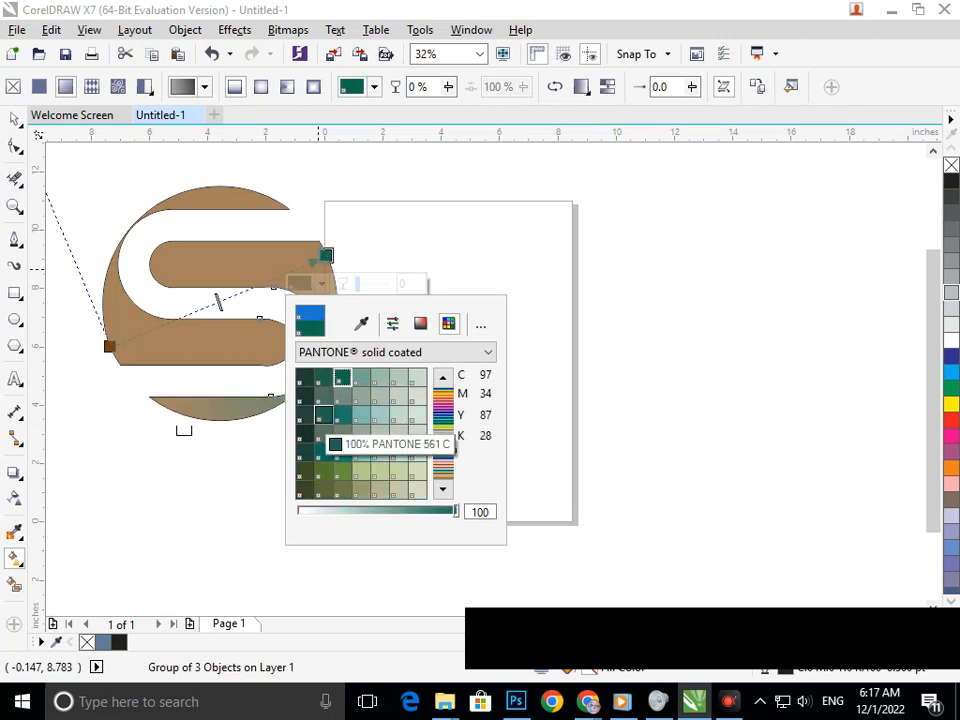
click(324, 414)
click(14, 119)
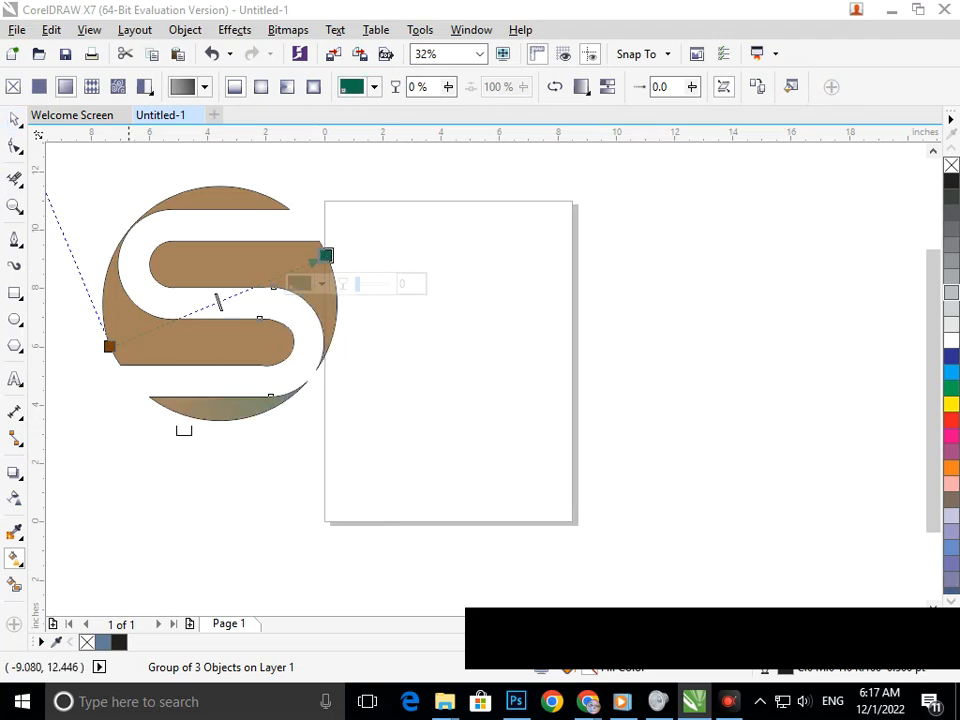
Shift the gradient's end handle slightly inward and set its colour to a light yellow-green PANTONE swatch.
drag(325, 256, 309, 250)
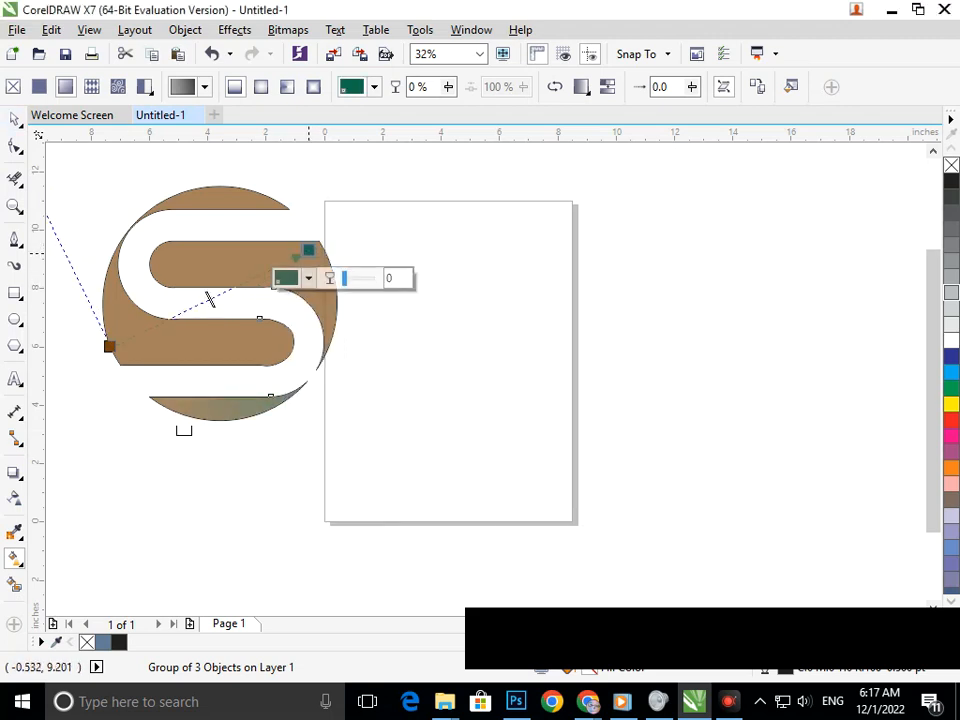
click(308, 278)
click(348, 390)
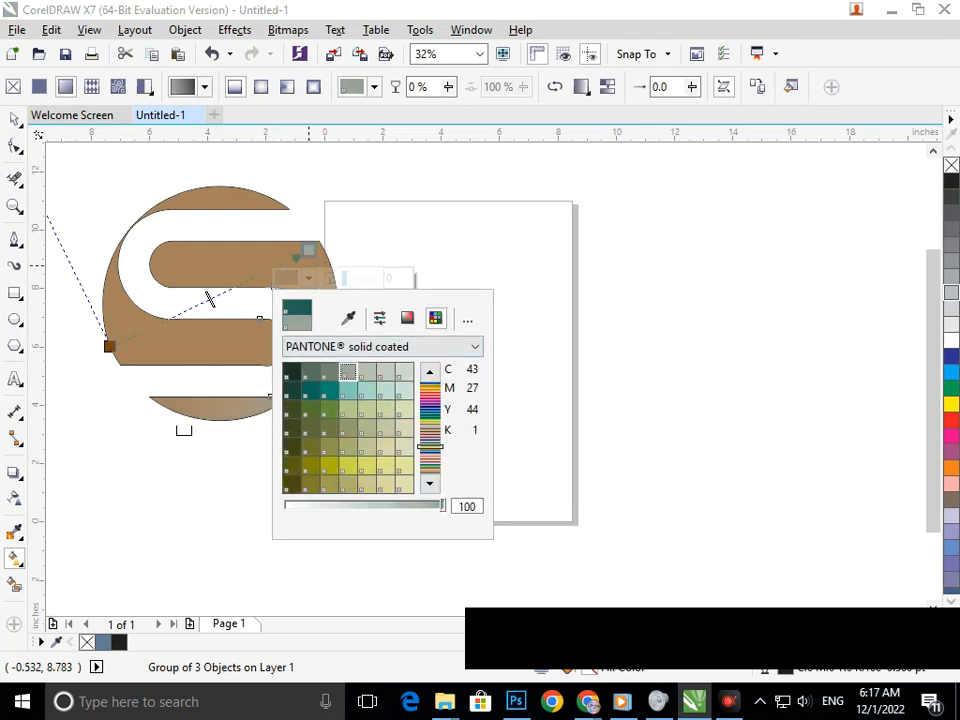
click(430, 444)
click(348, 447)
click(186, 518)
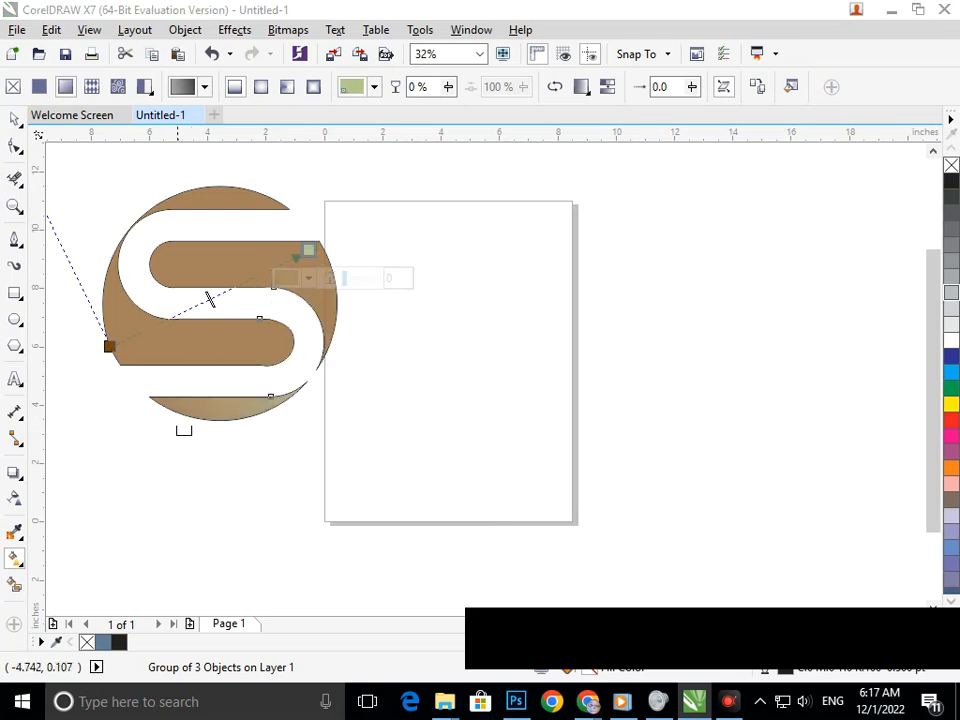
Move the logo group back onto the page, centred at about X 4.389, Y 5.497 inches, and deselect it.
click(14, 119)
click(312, 540)
drag(323, 281, 550, 381)
click(549, 537)
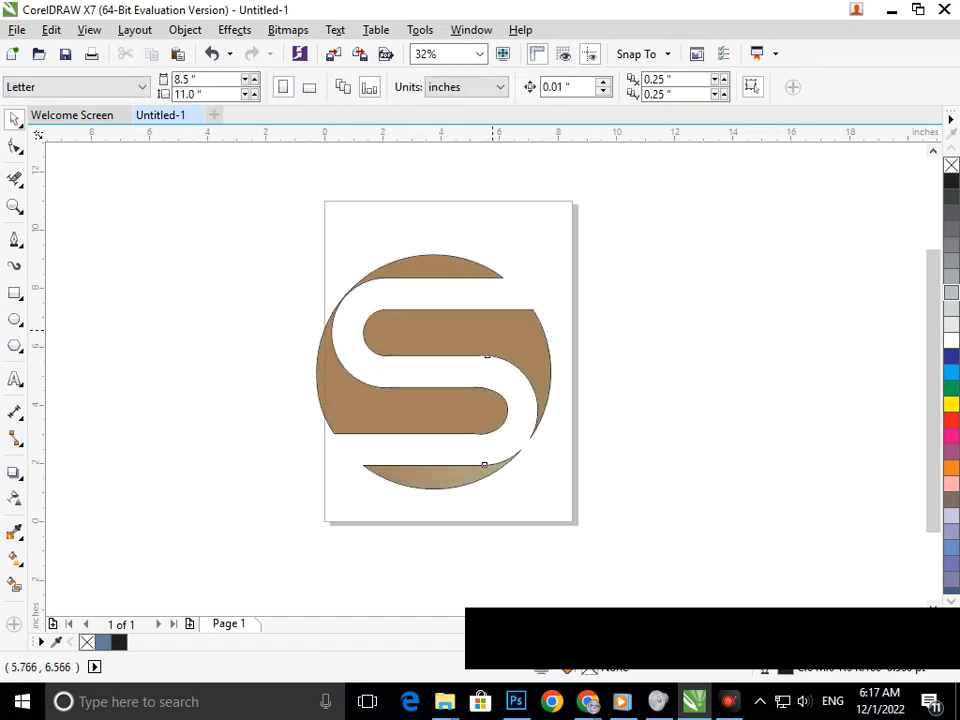
drag(491, 328, 516, 318)
click(492, 533)
click(510, 414)
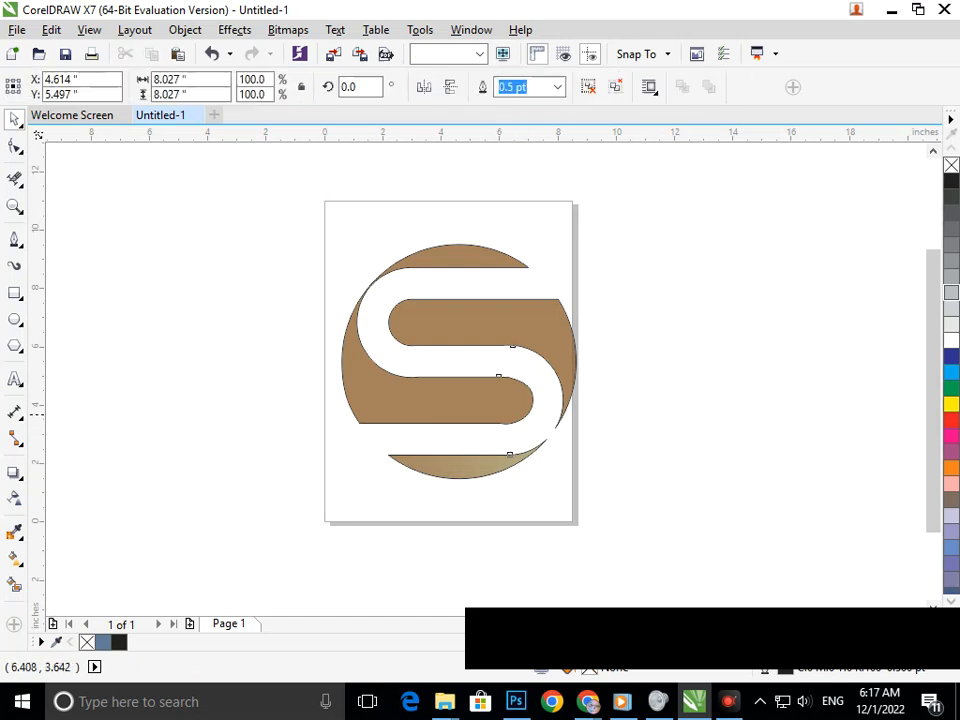
drag(481, 417, 474, 417)
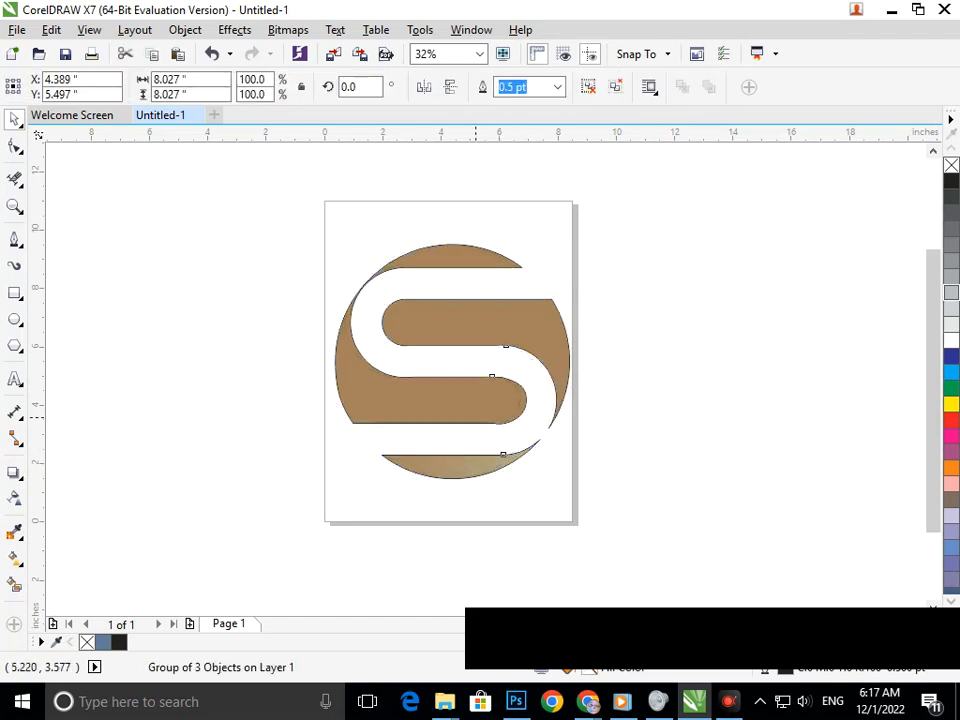
click(496, 534)
drag(418, 356, 500, 462)
key(F3)
key(F2)
mouse_move(427, 312)
mouse_down()
mouse_move(539, 423)
mouse_move(548, 459)
mouse_up()
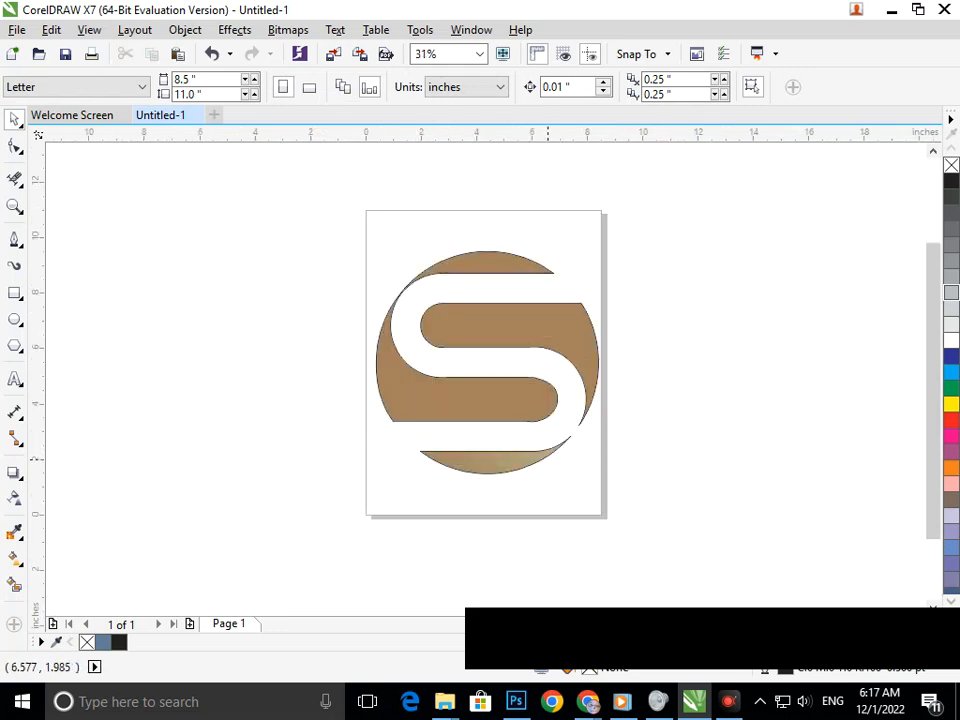